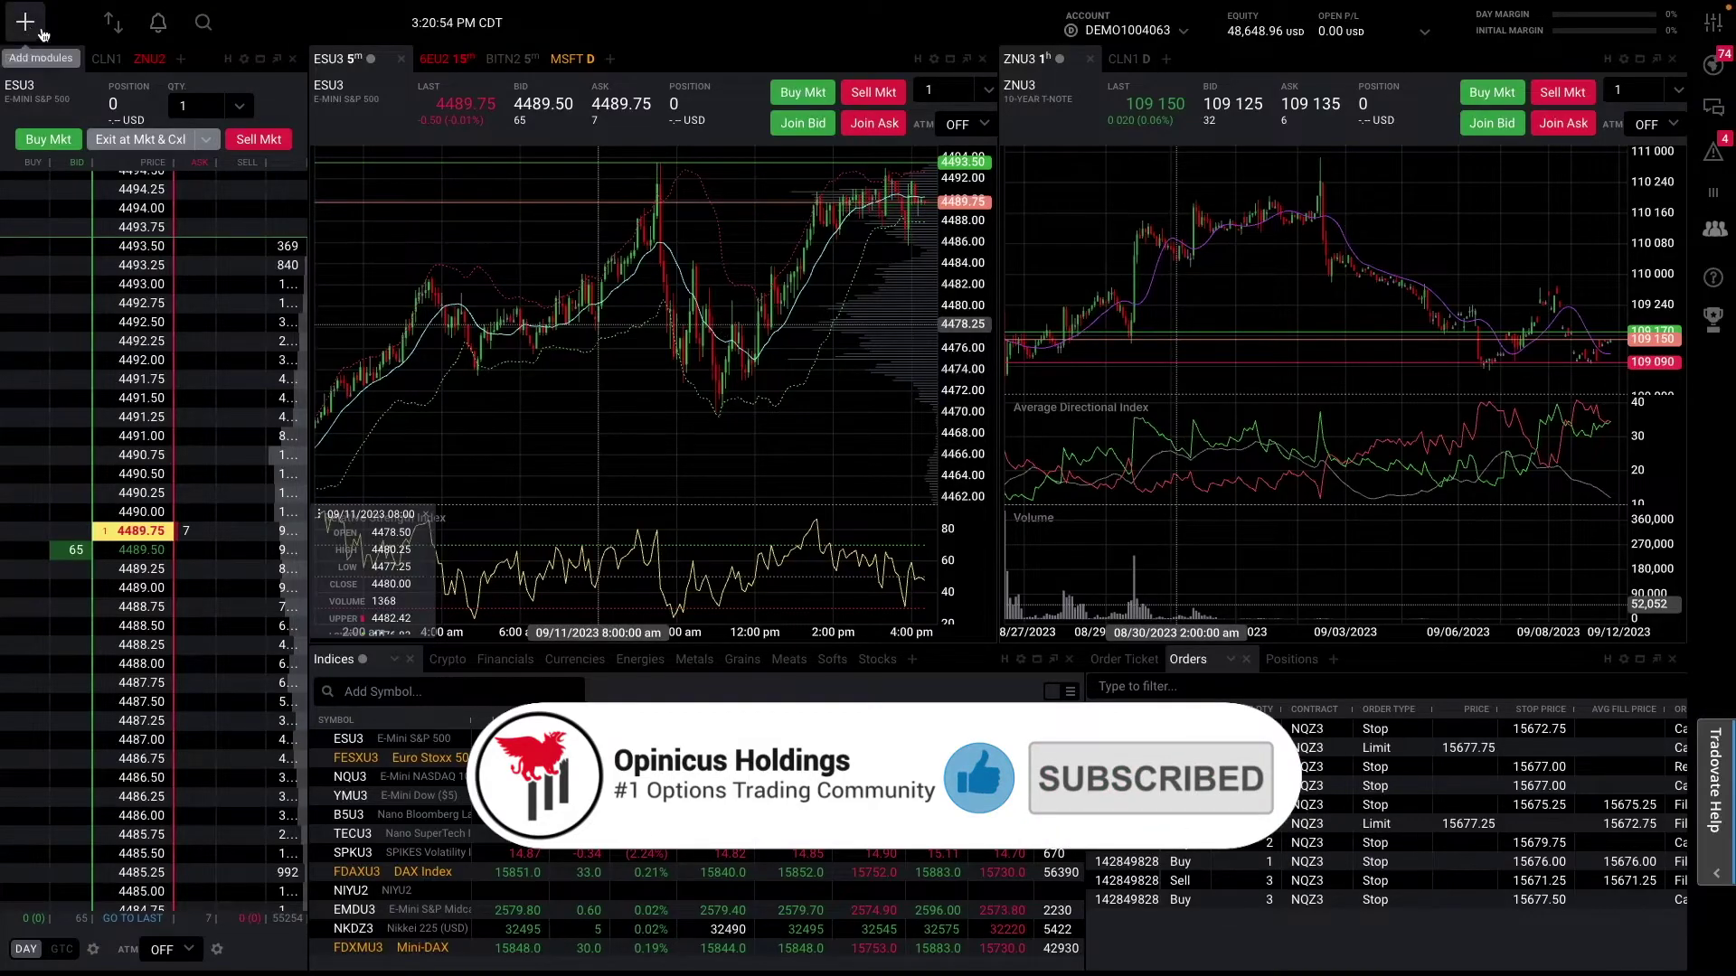
- Load the Main workspace template and look through its ESZ3 and NQZ3 tabs in the chart and DOM modules
click(25, 22)
click(458, 206)
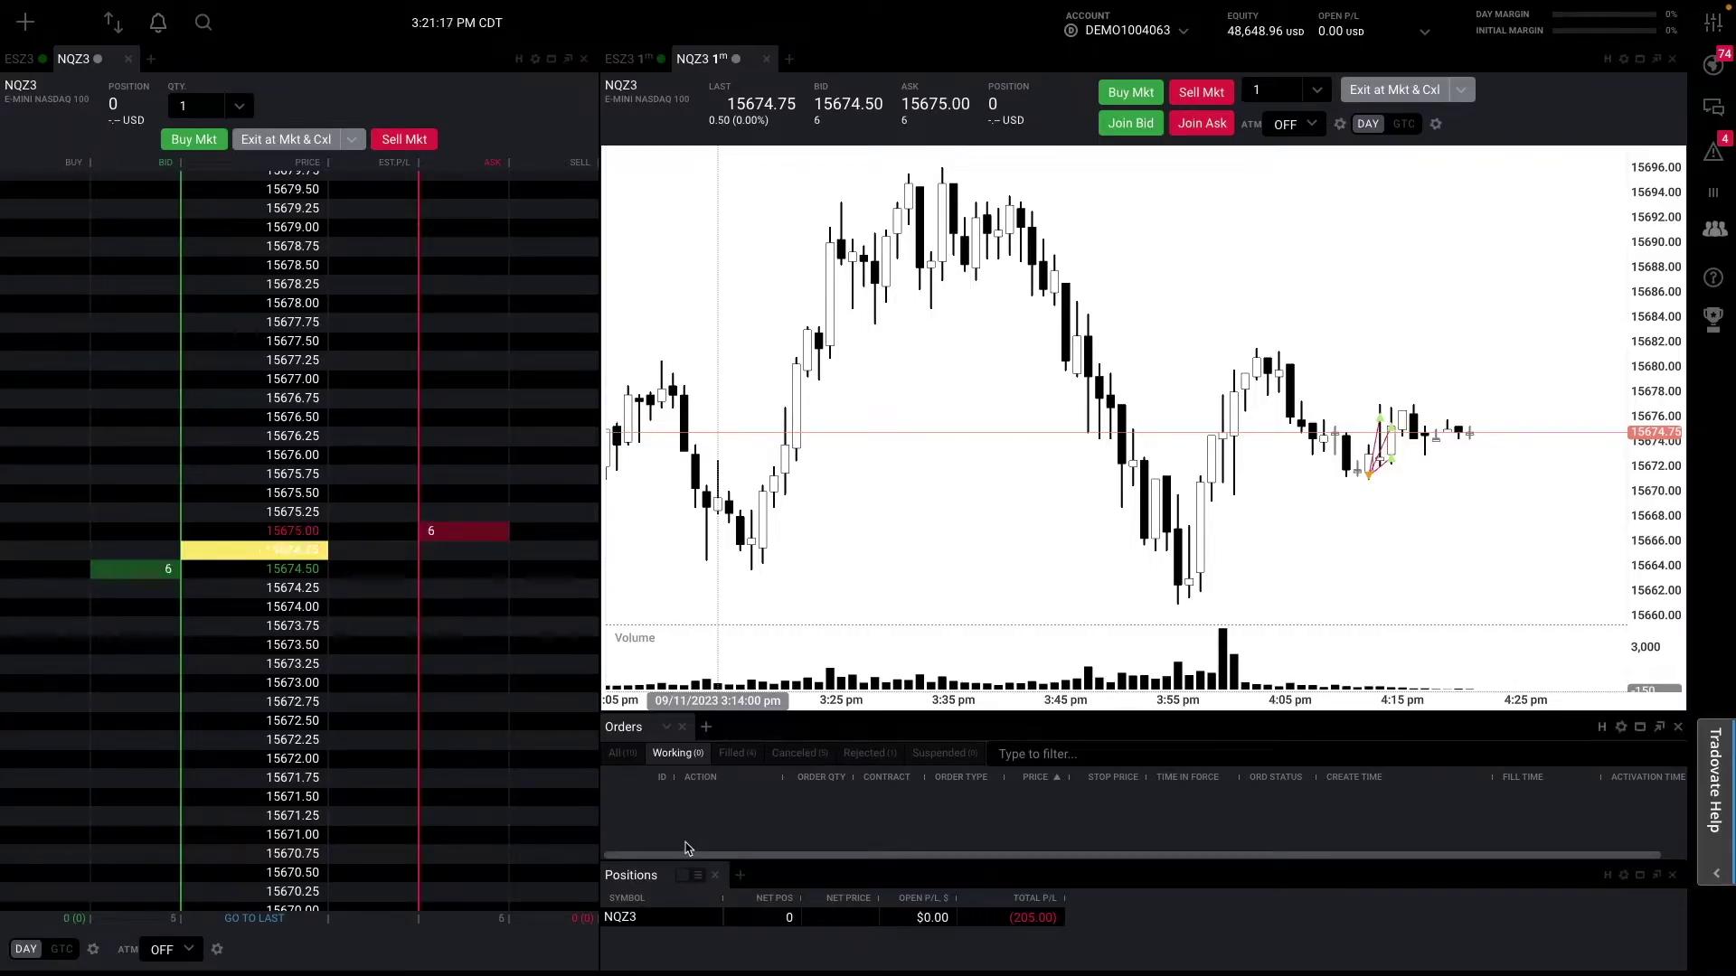
click(620, 65)
click(714, 61)
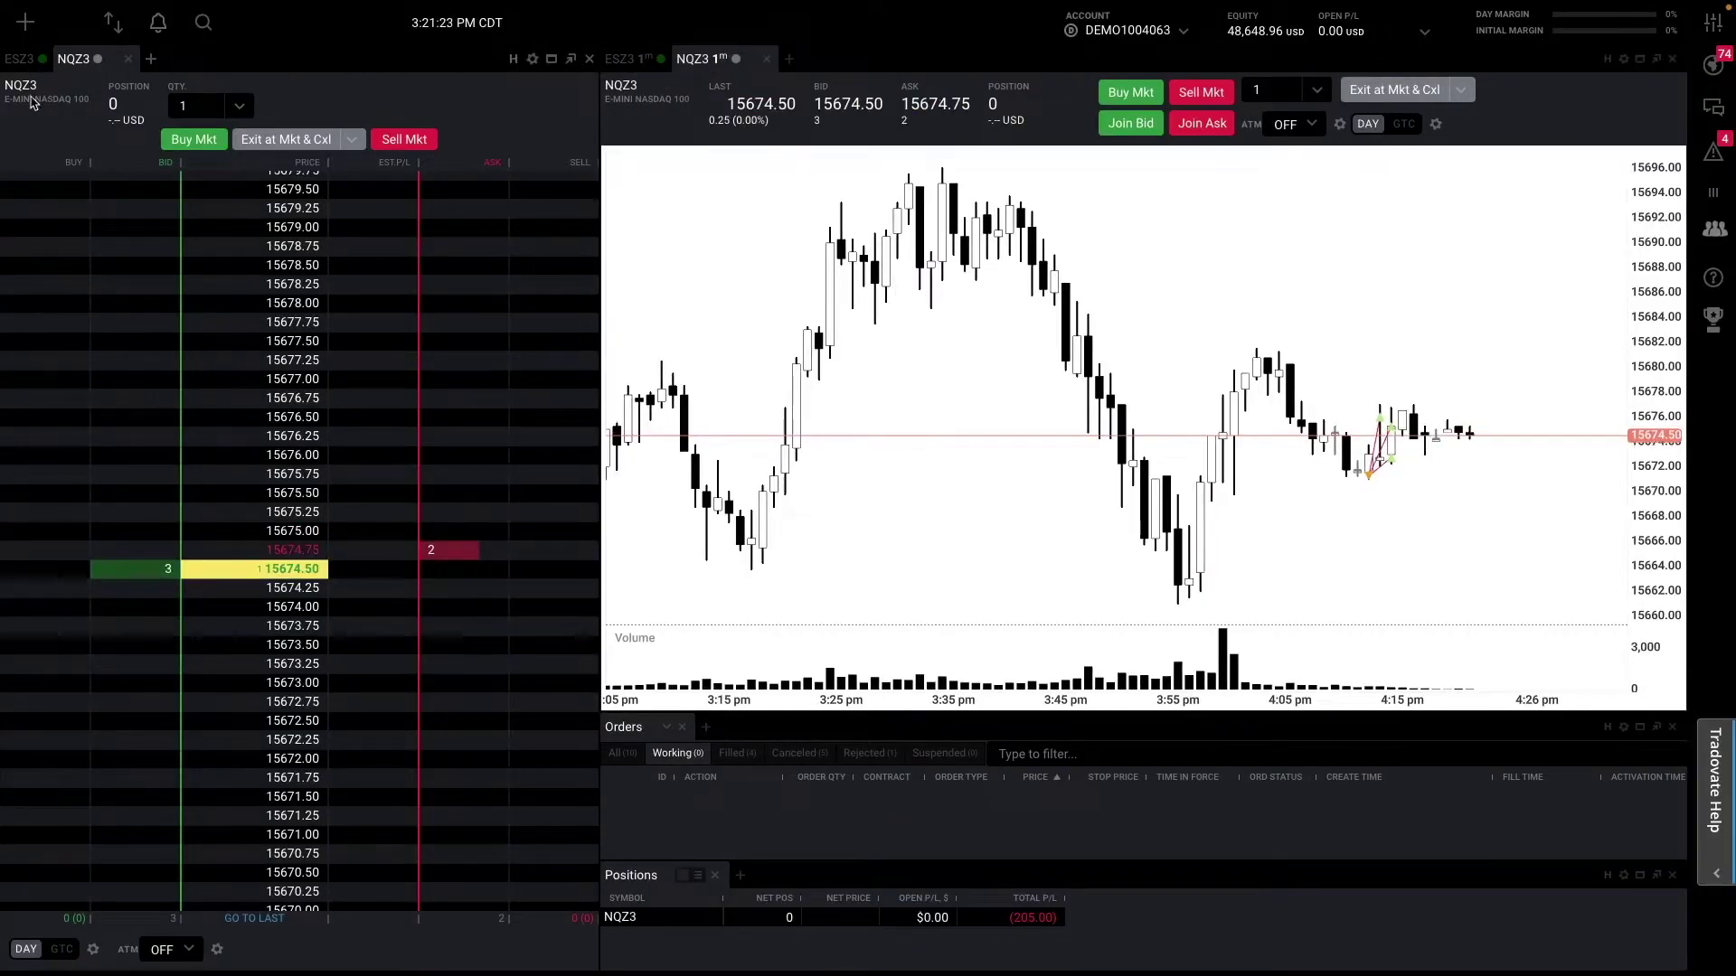
click(19, 60)
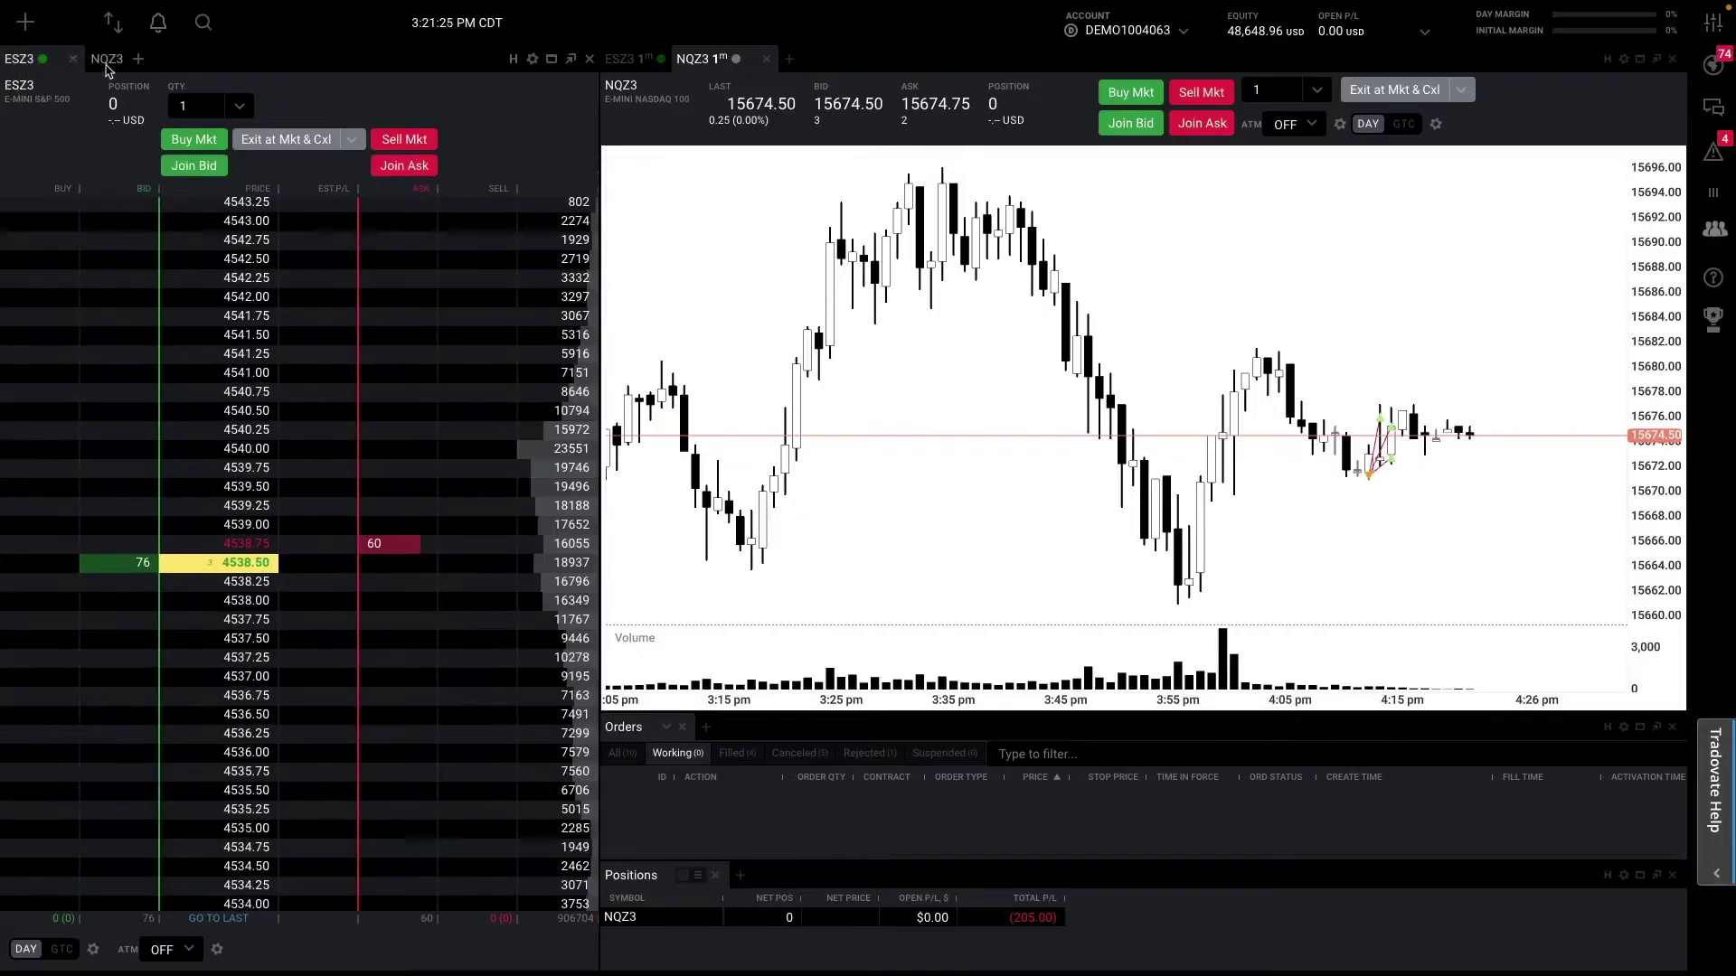
click(72, 61)
click(20, 60)
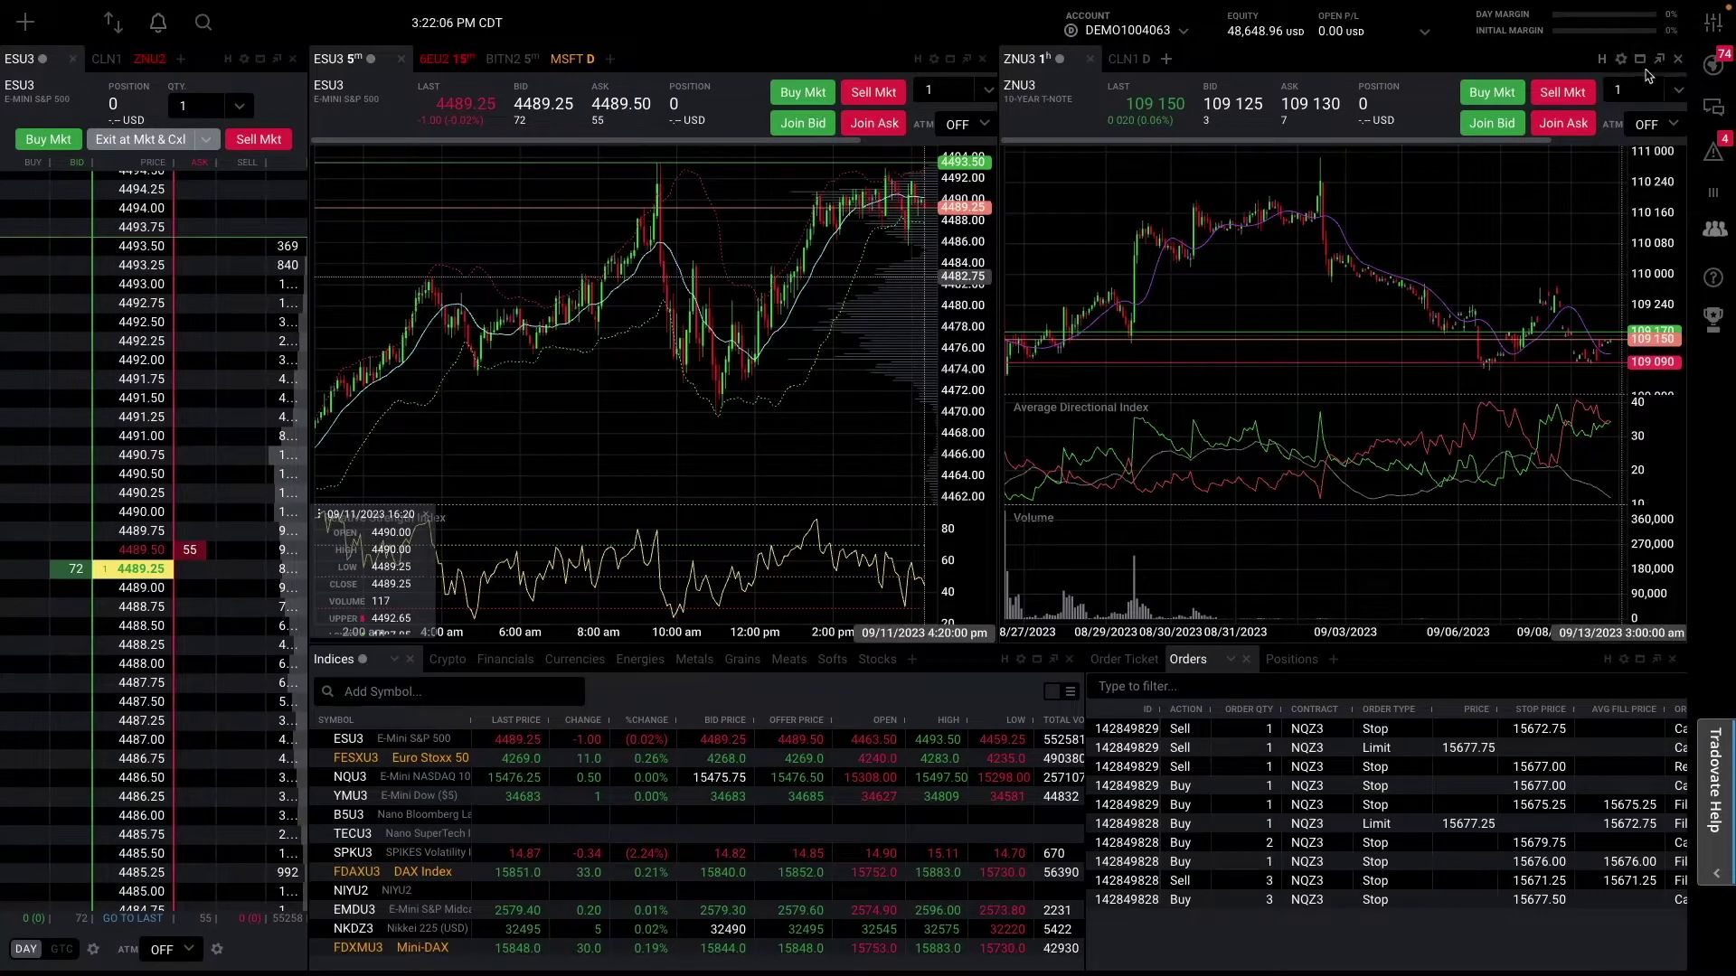
- Remove the ZNU3 chart module and the Indices quote board module from the workspace
click(1677, 59)
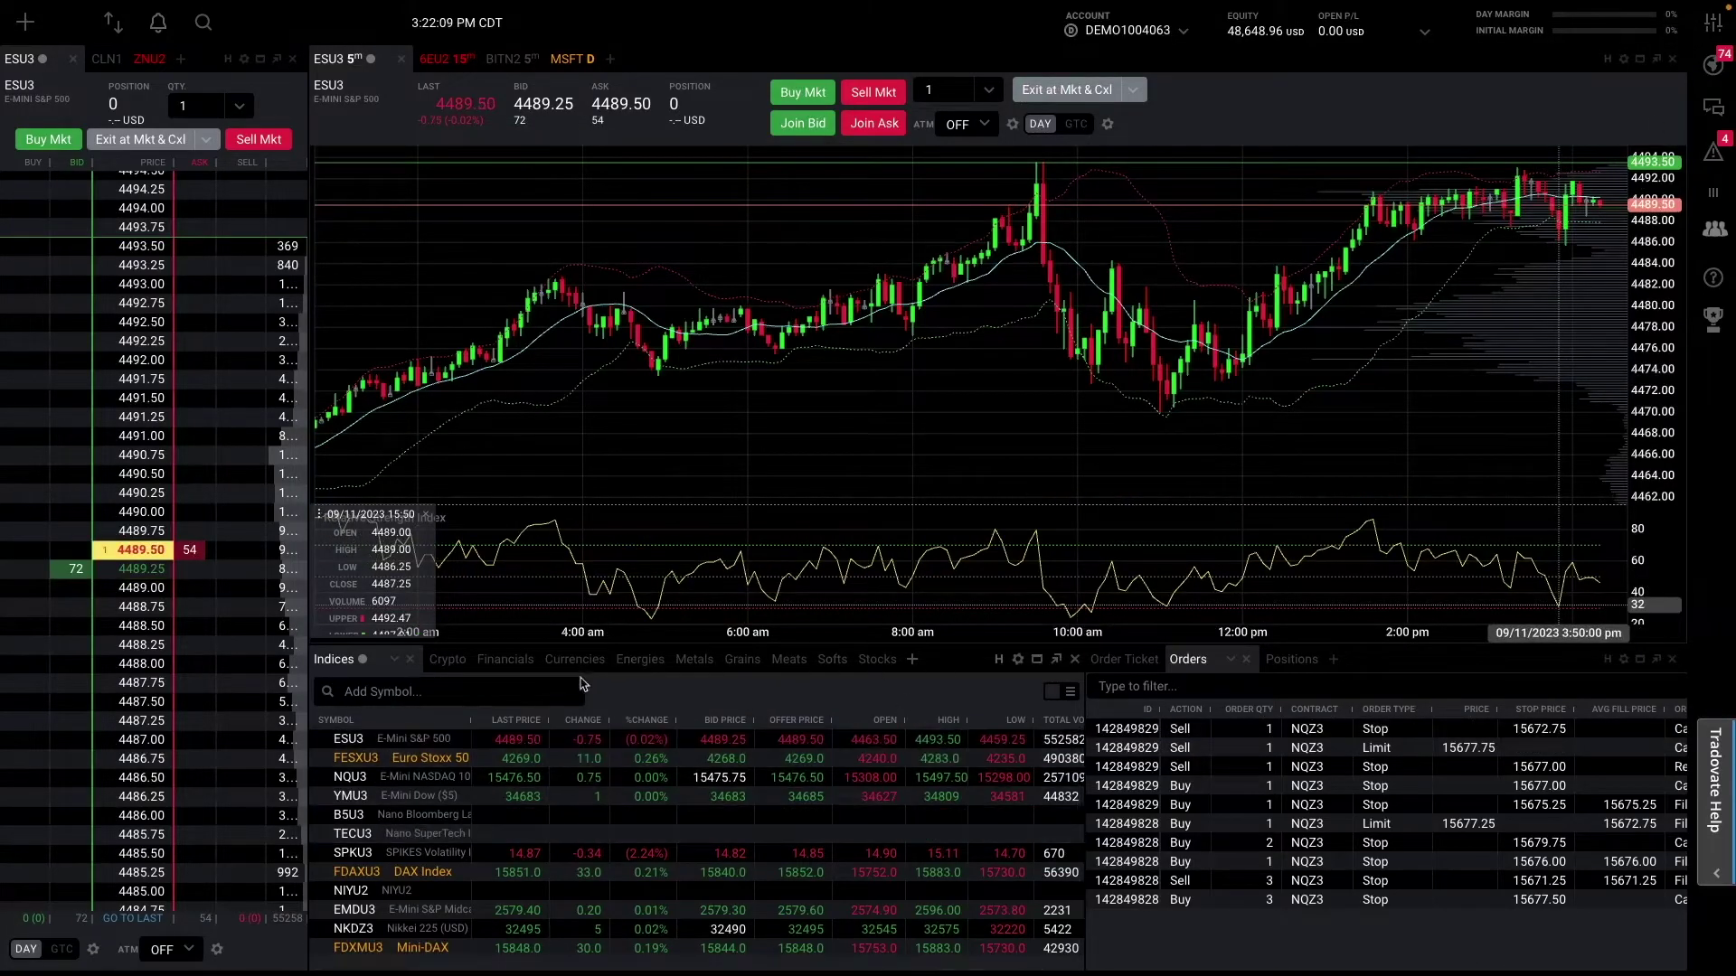
click(1074, 660)
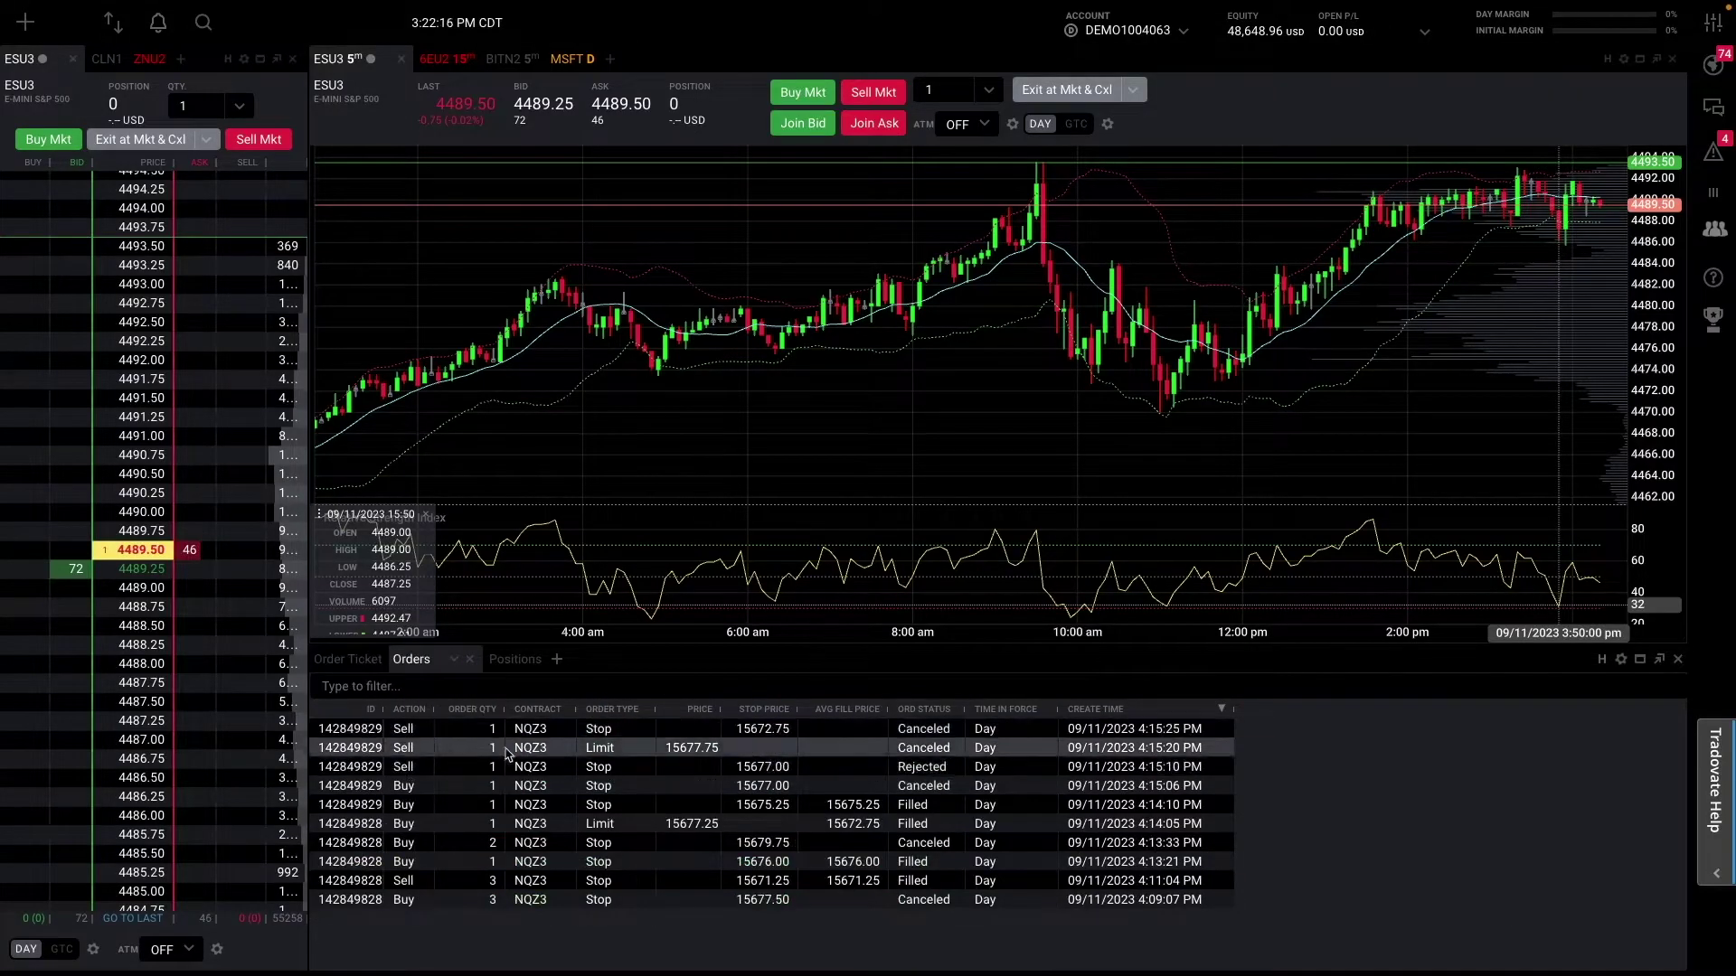
- Review the Positions and Orders views in the module below the ESU3 chart
click(522, 670)
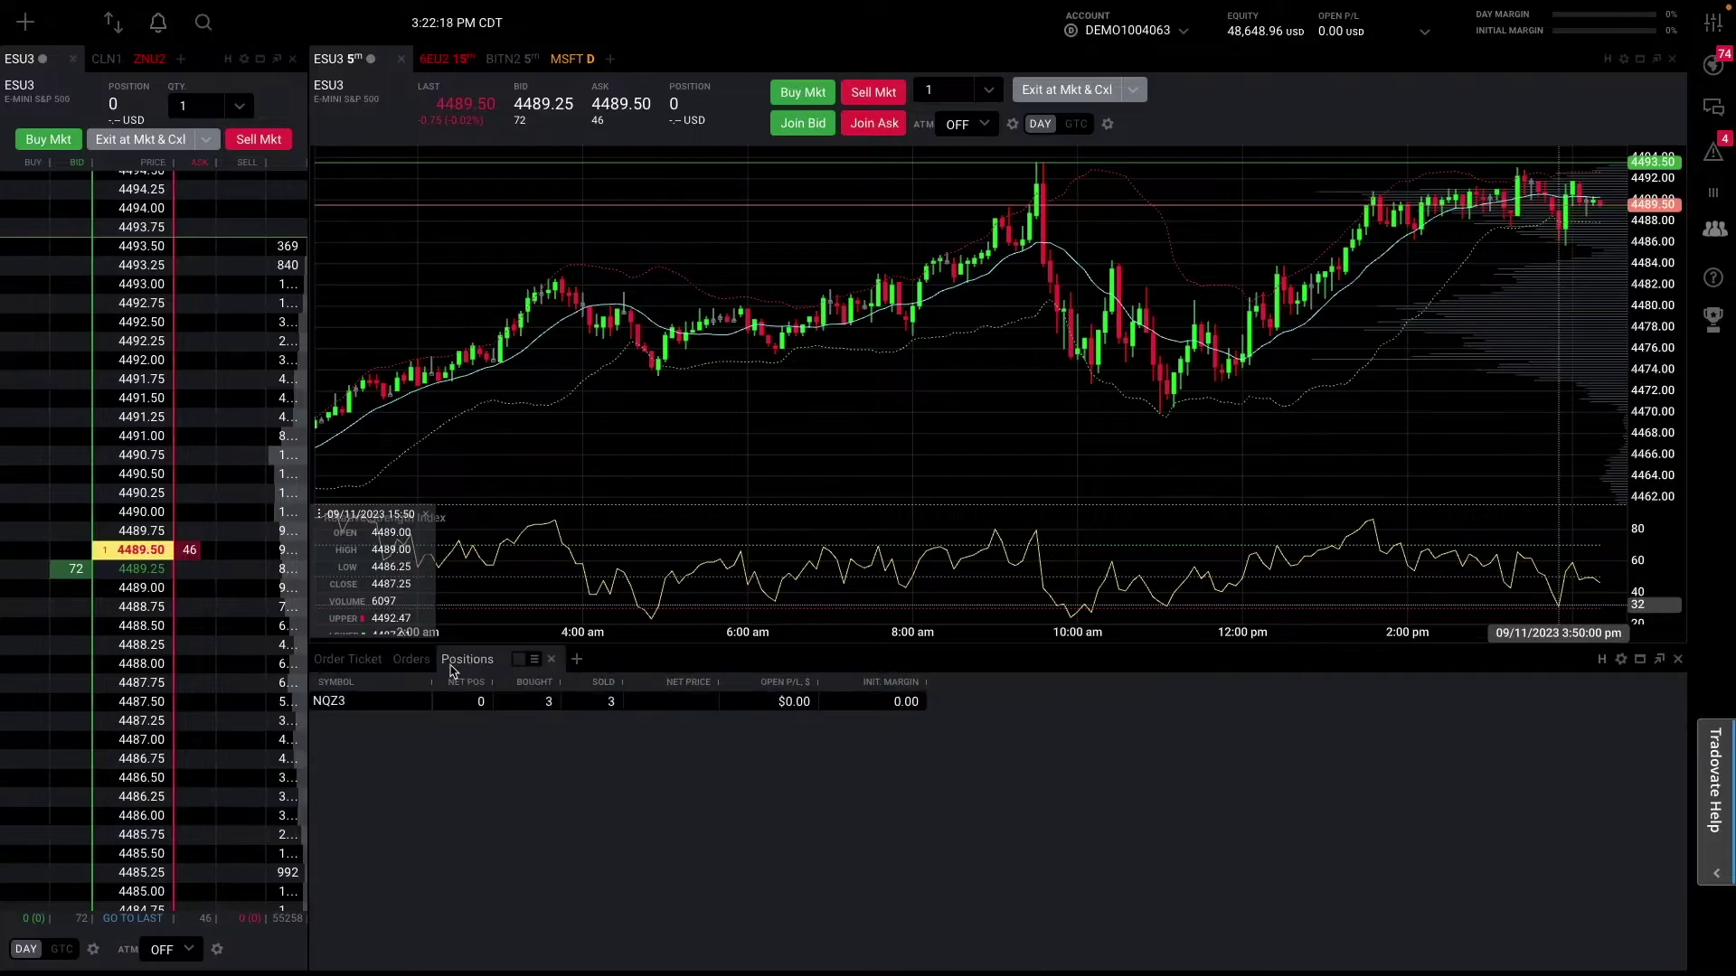
click(443, 667)
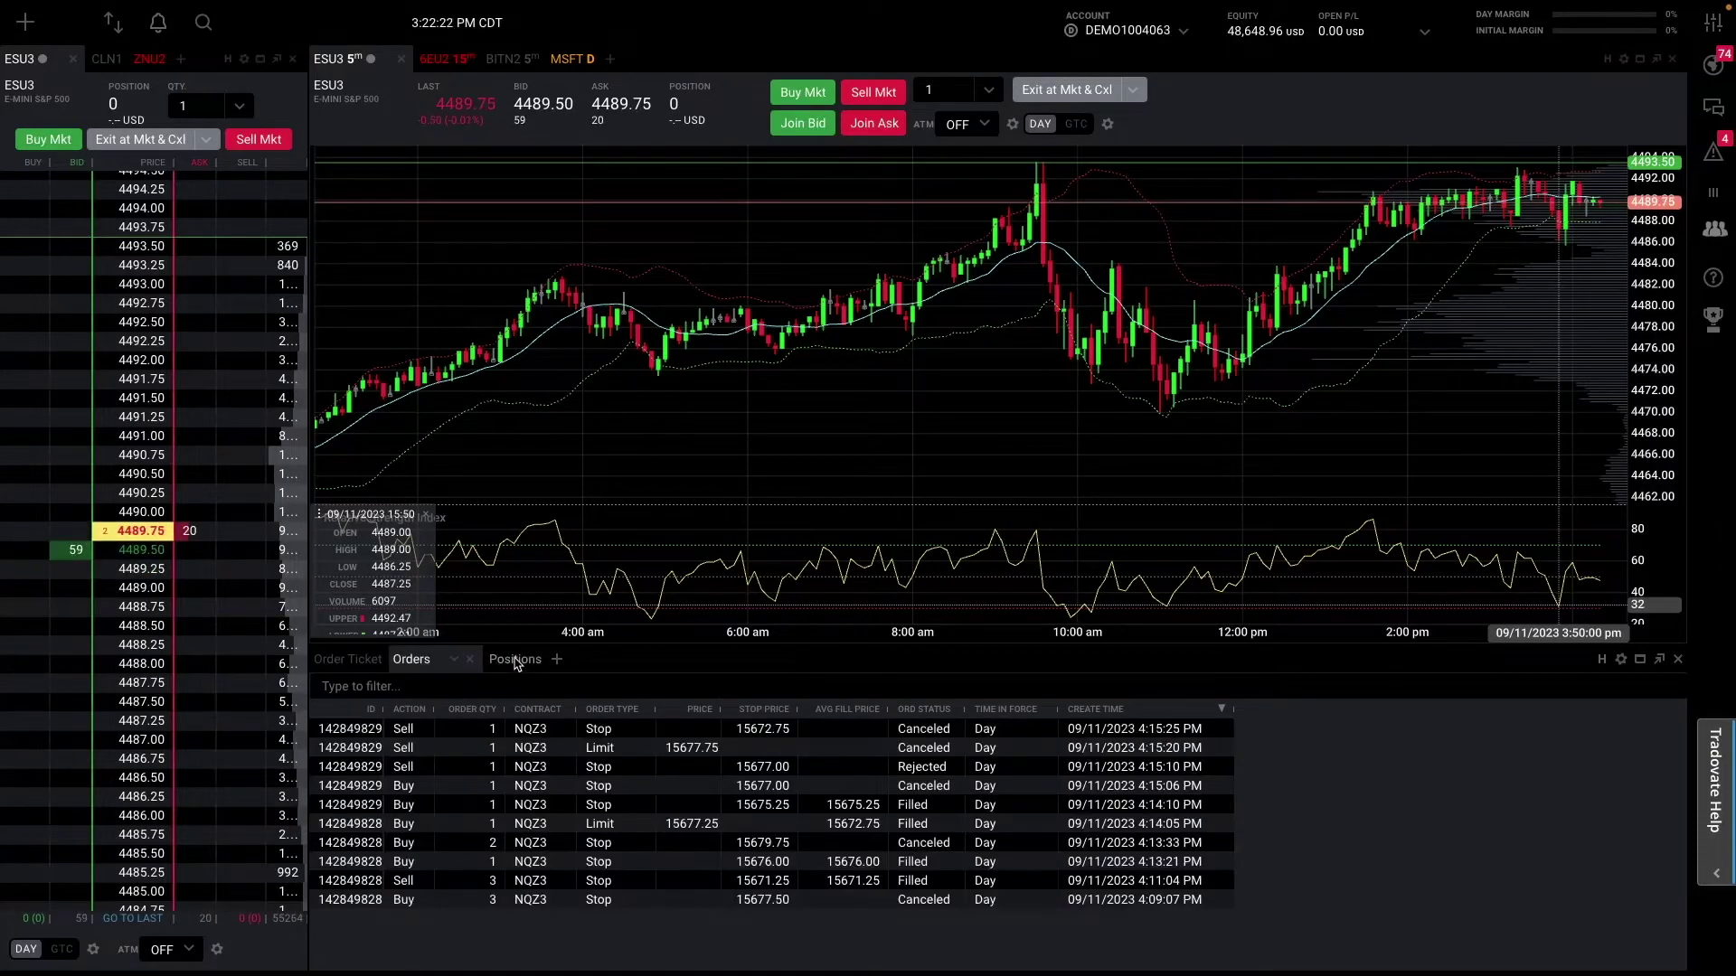
mouse_move(516, 663)
mouse_down()
mouse_move(710, 806)
mouse_move(703, 832)
mouse_move(486, 667)
mouse_up()
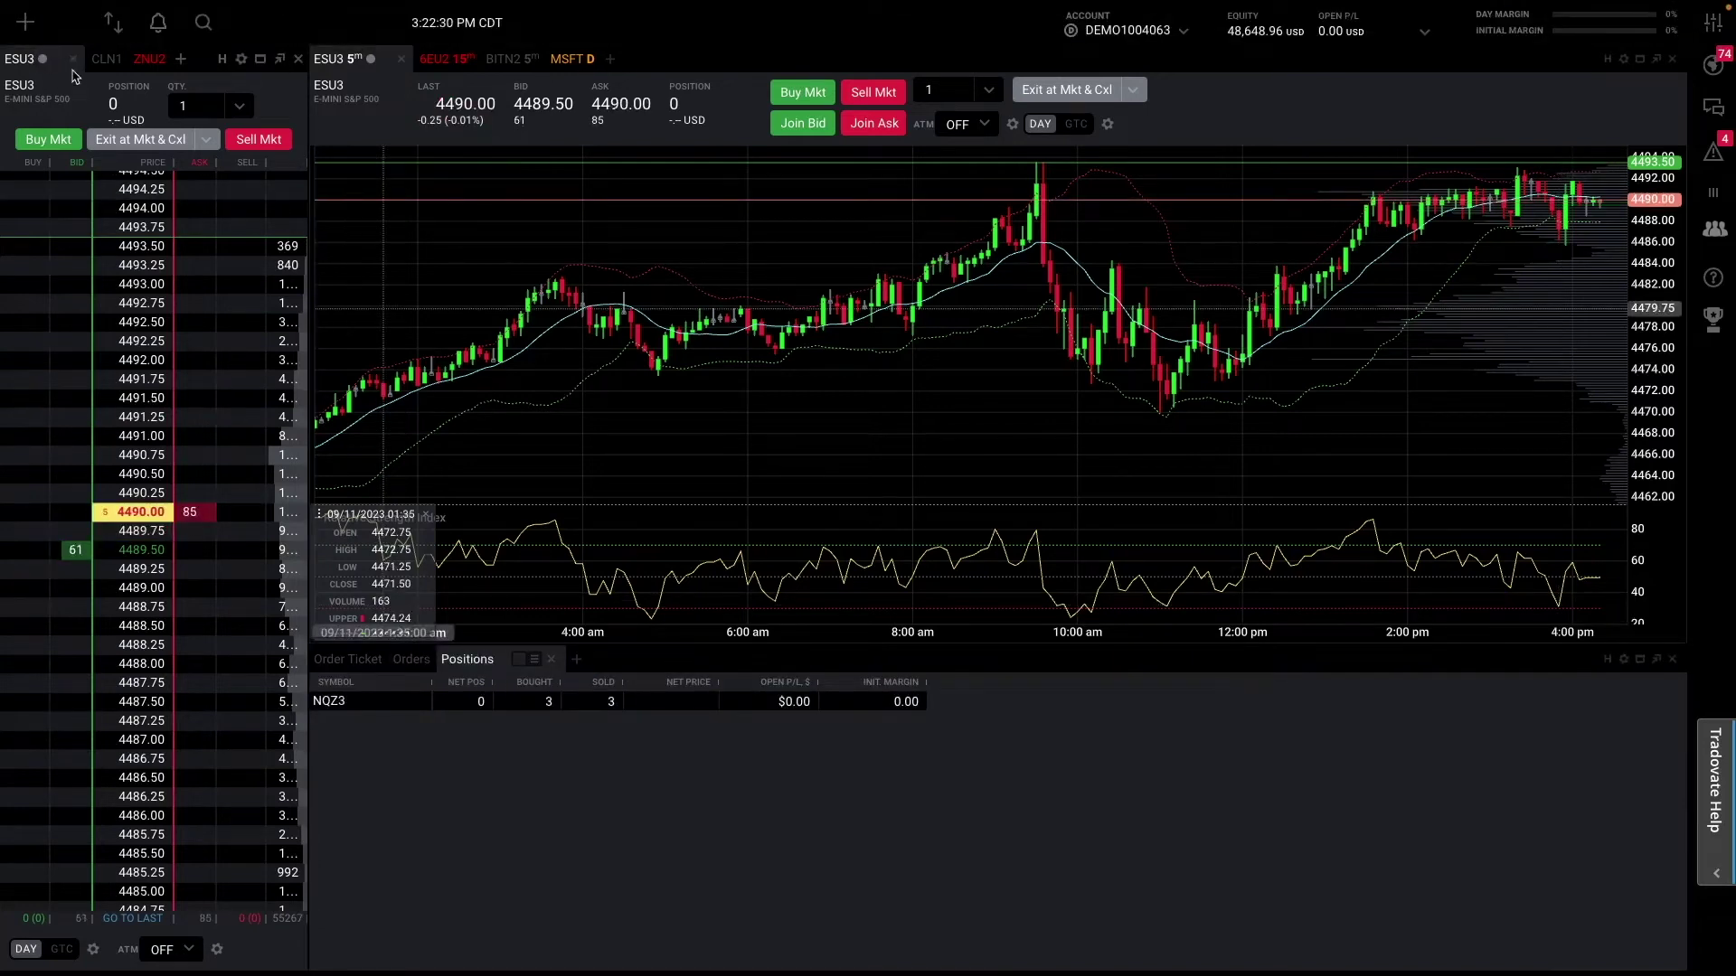
- Add another Positions module to the dashboard beneath the existing orders and positions module
click(25, 24)
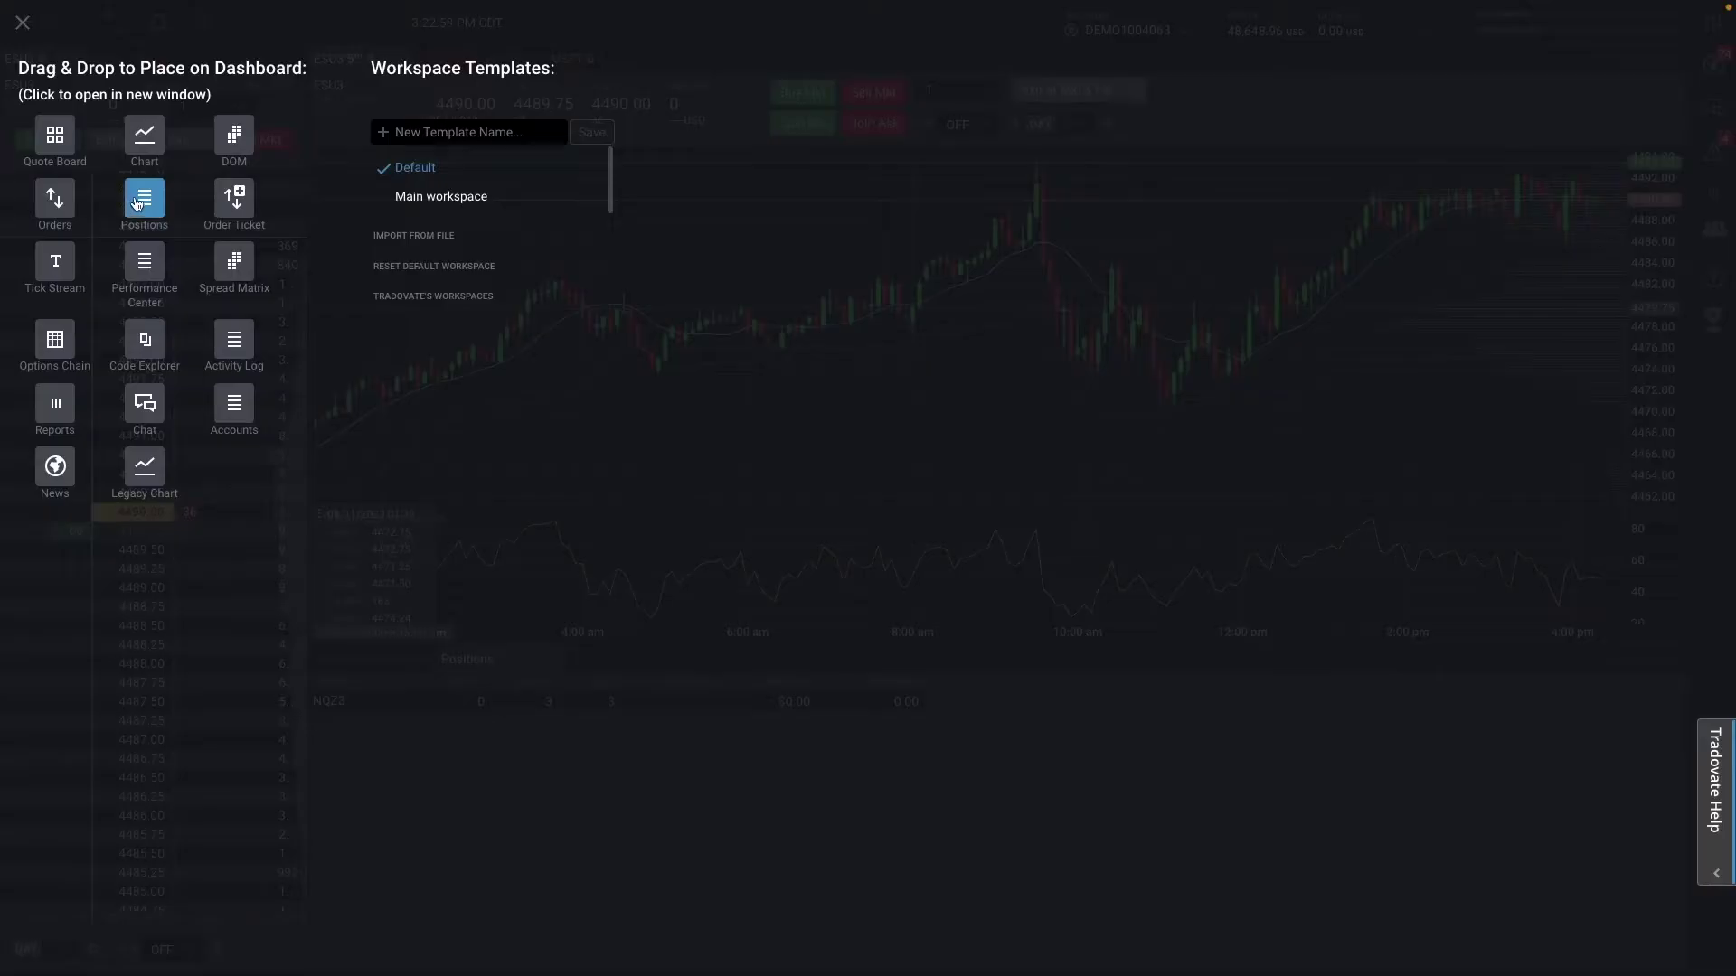
drag(137, 202, 1031, 881)
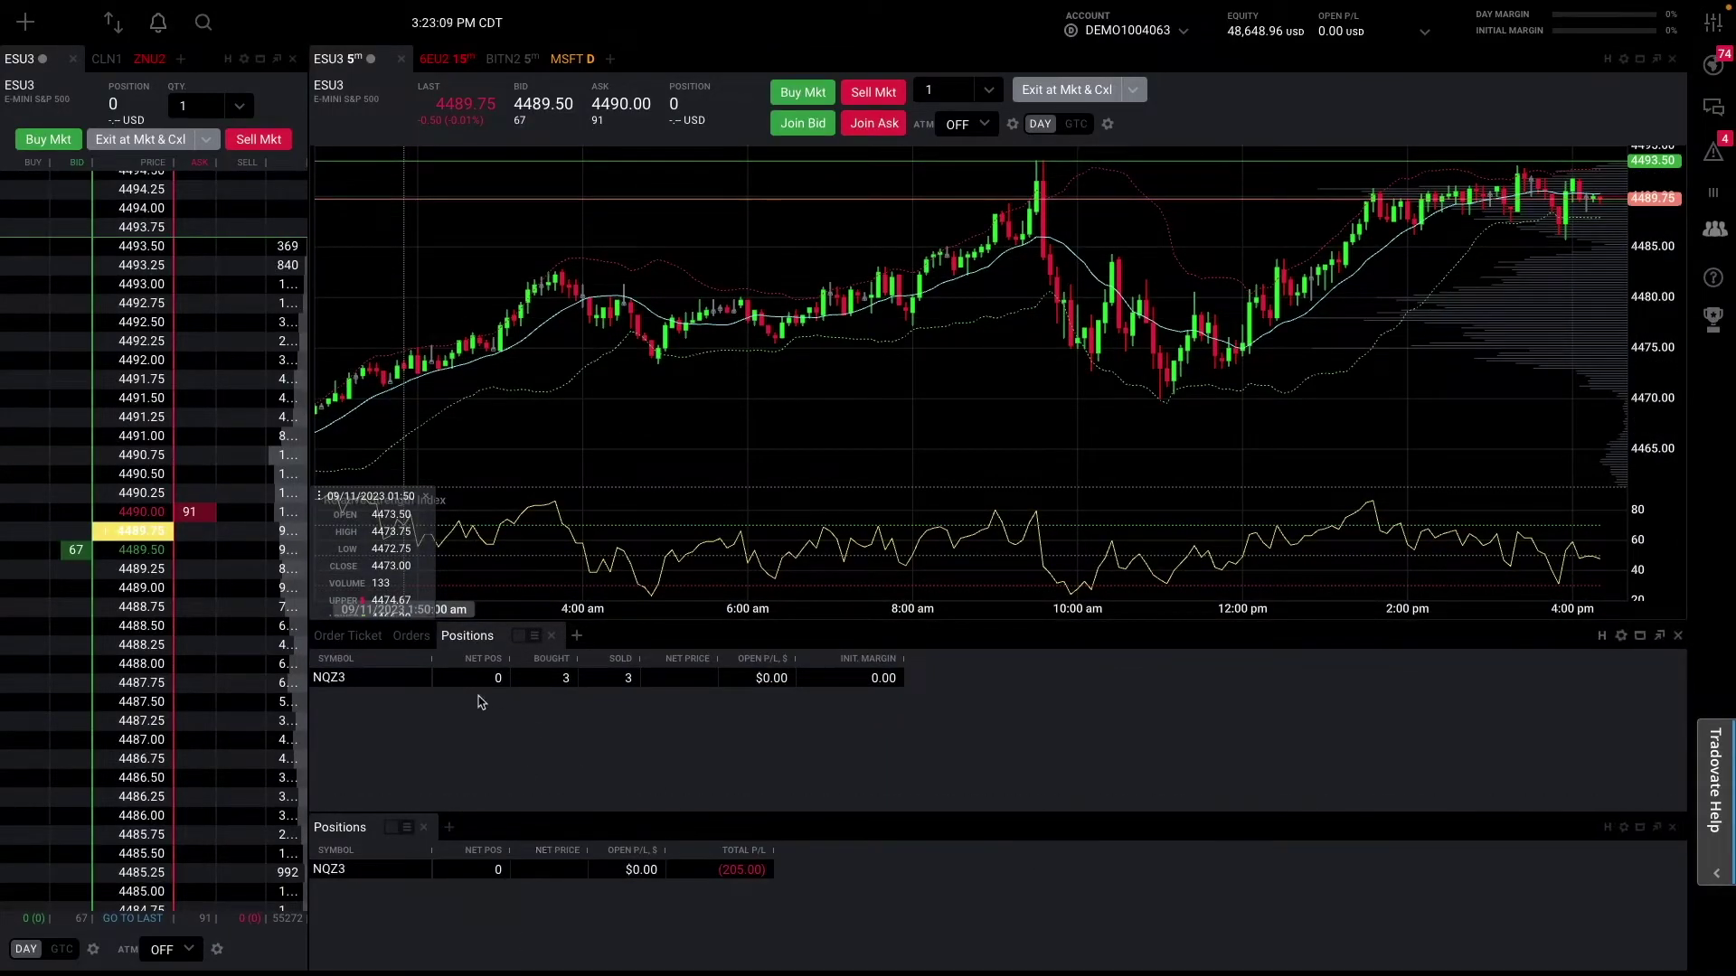
- Remove the newly added Positions module and dock the original Positions tab as its own module below Orders
click(411, 637)
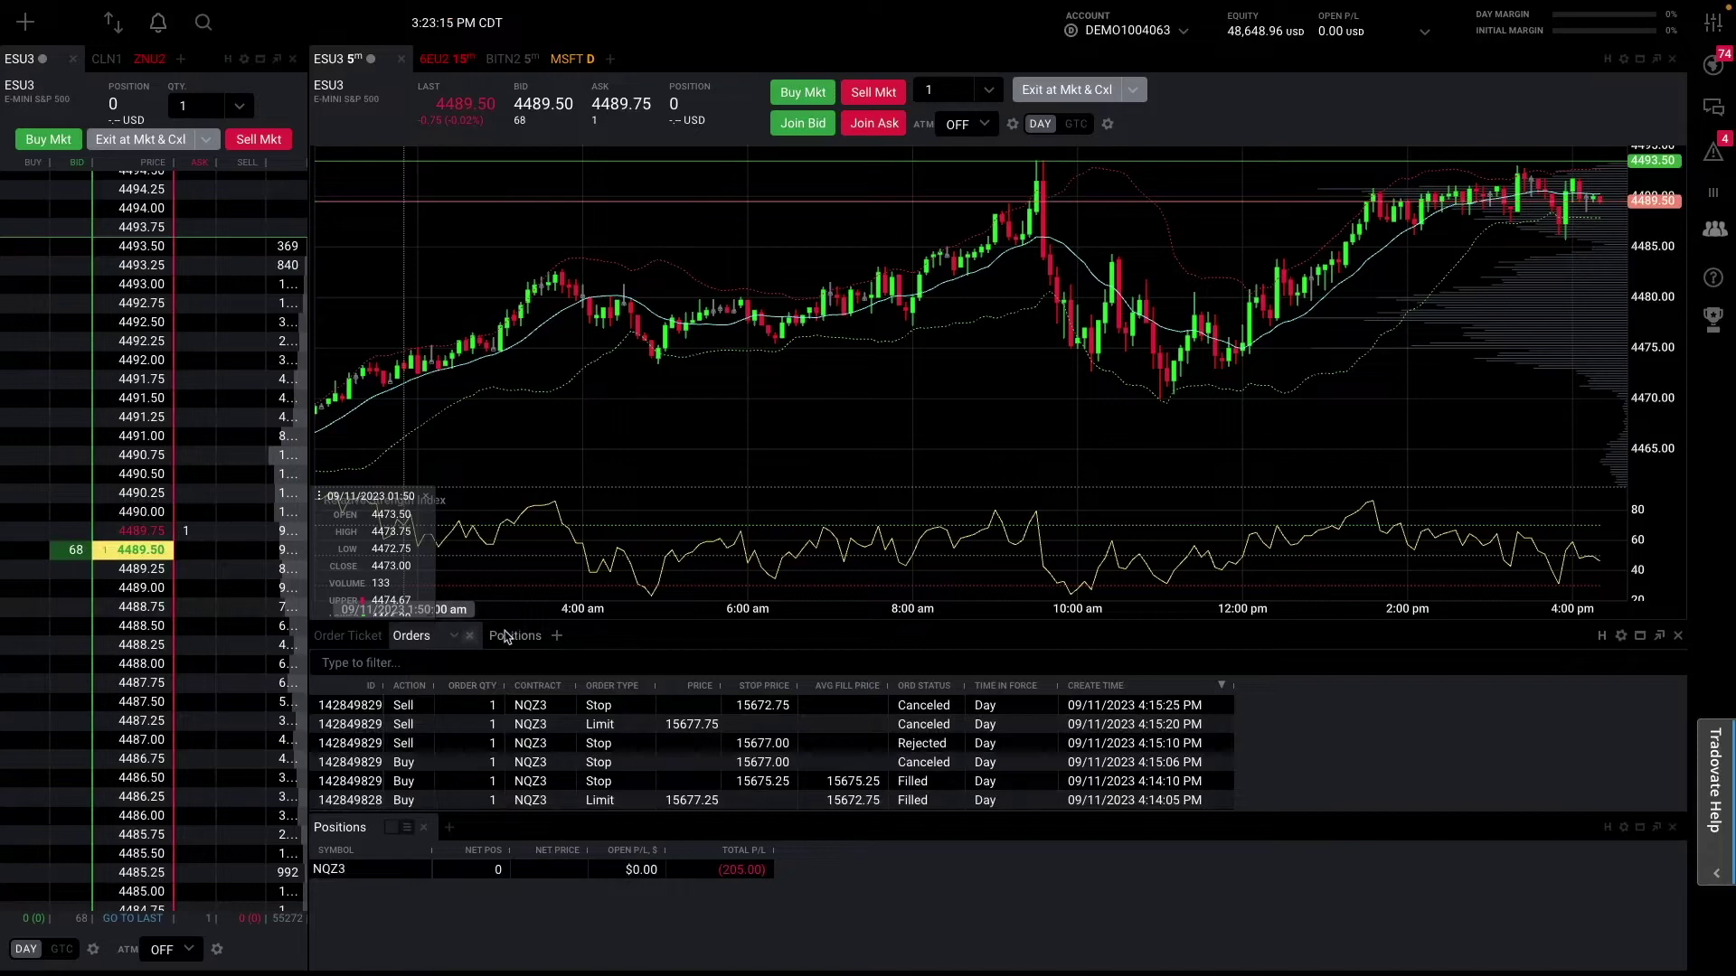
click(1678, 827)
drag(520, 724, 955, 918)
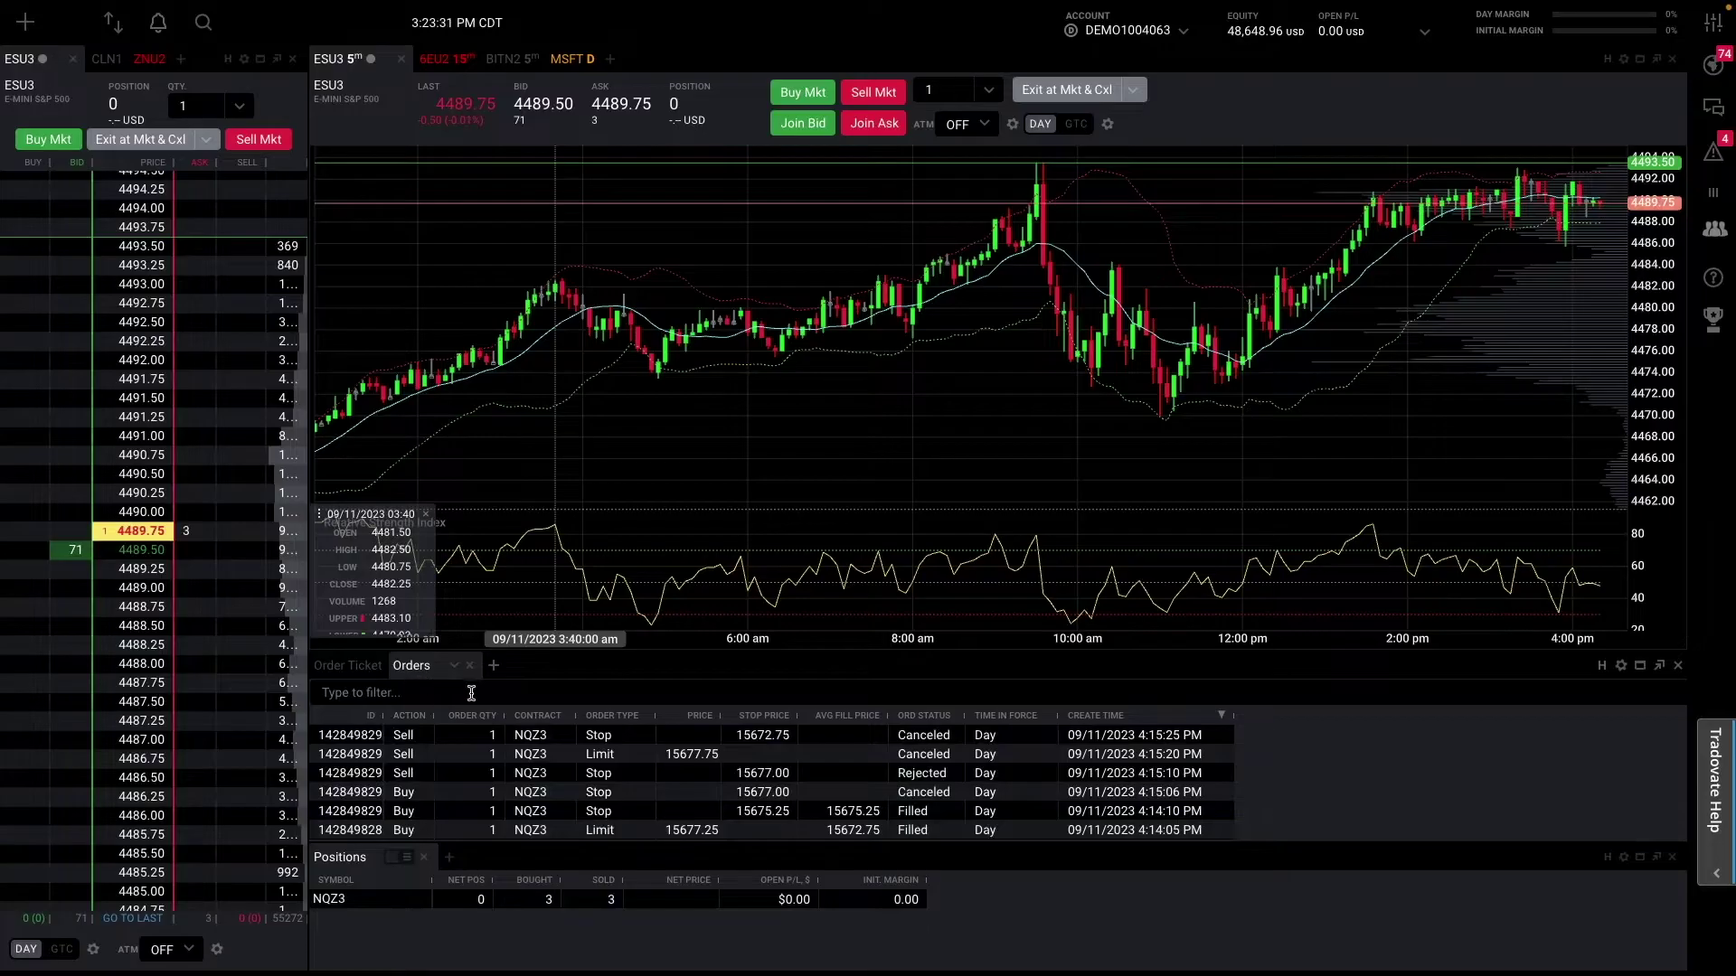
- Show the status filters in the Orders module and filter the list to Working orders
click(1620, 667)
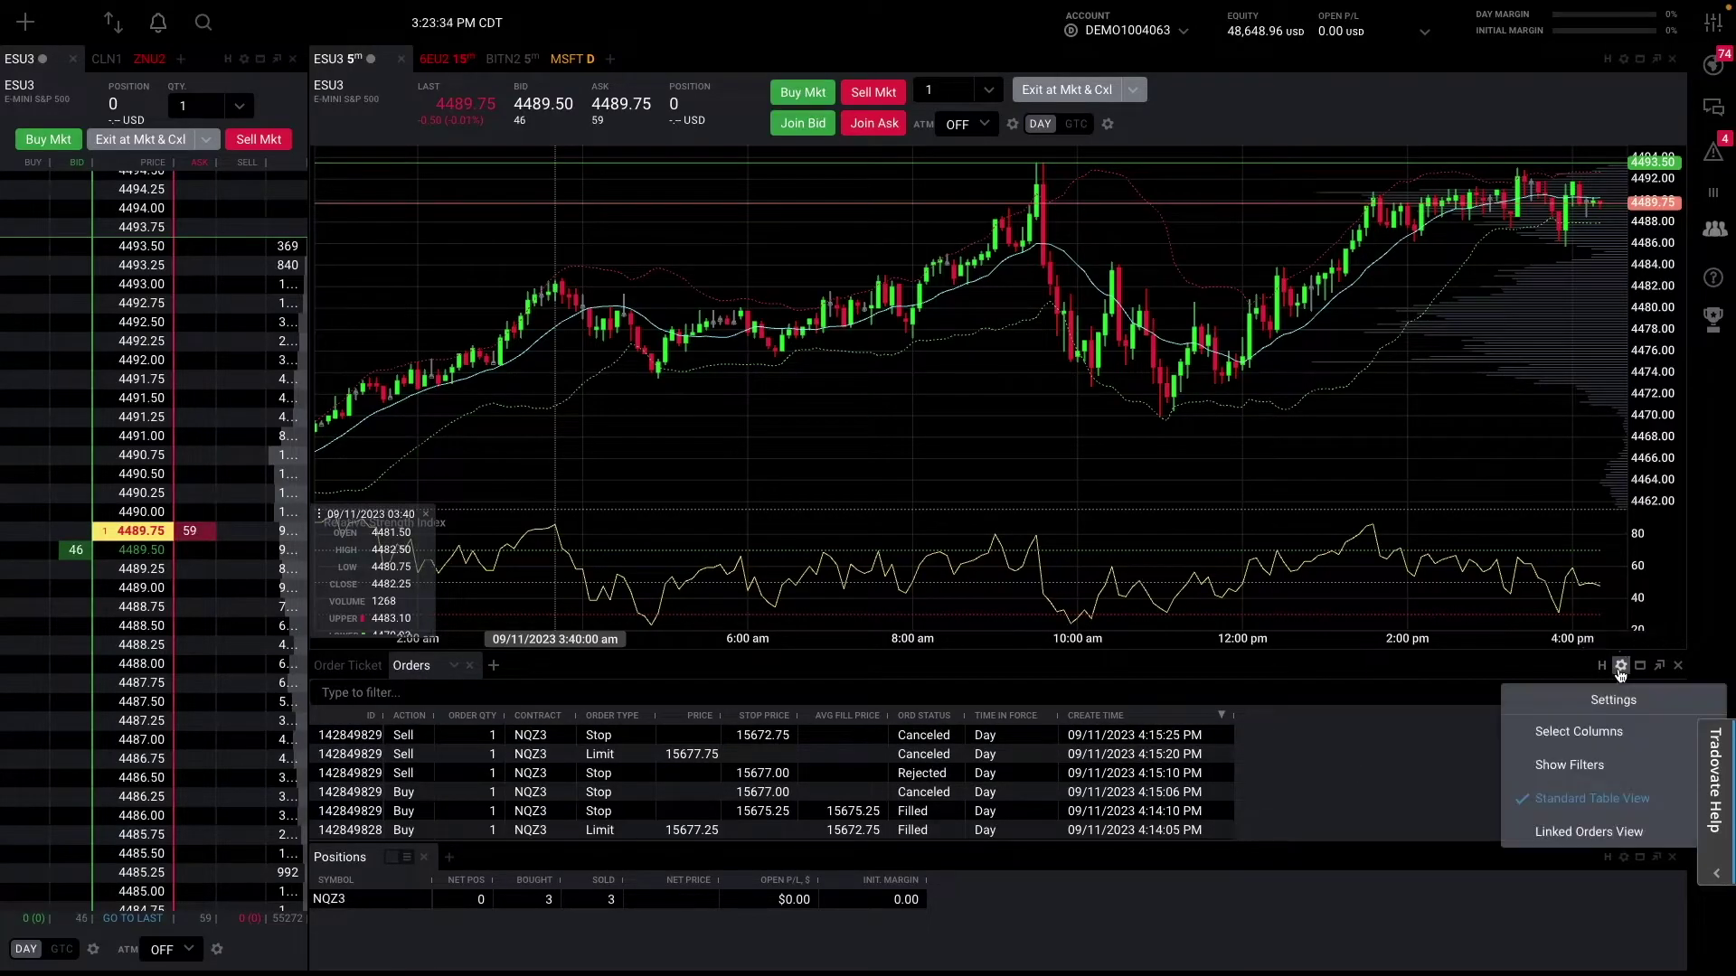
click(1596, 766)
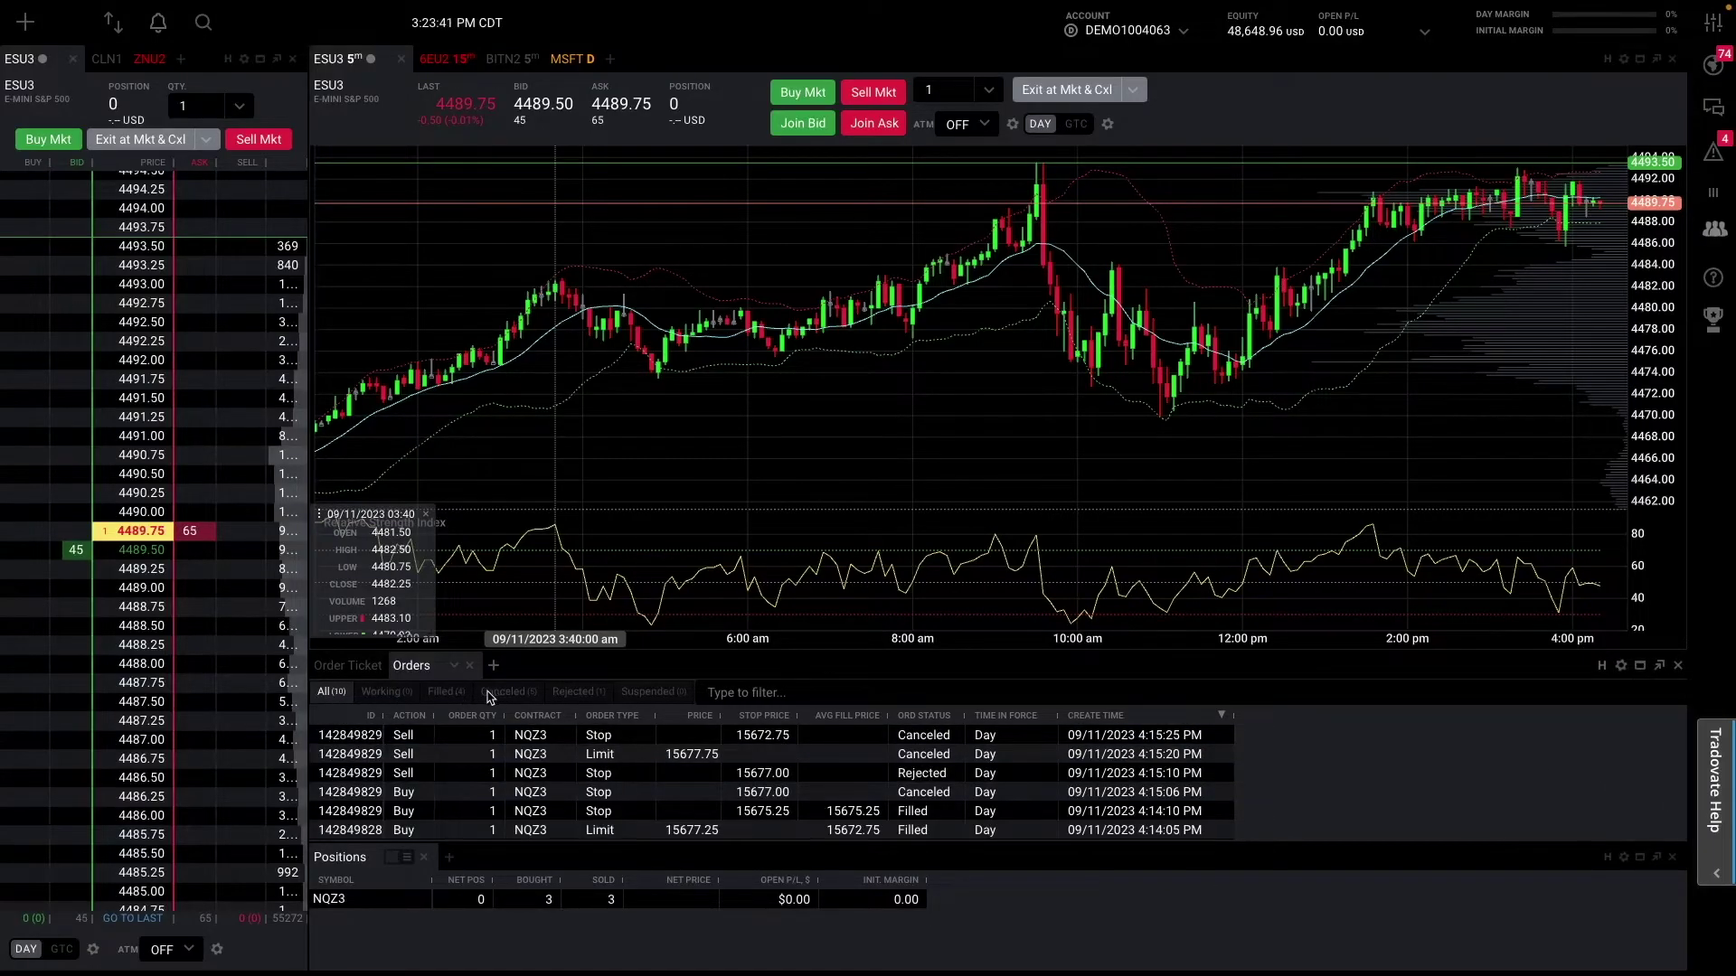
click(390, 697)
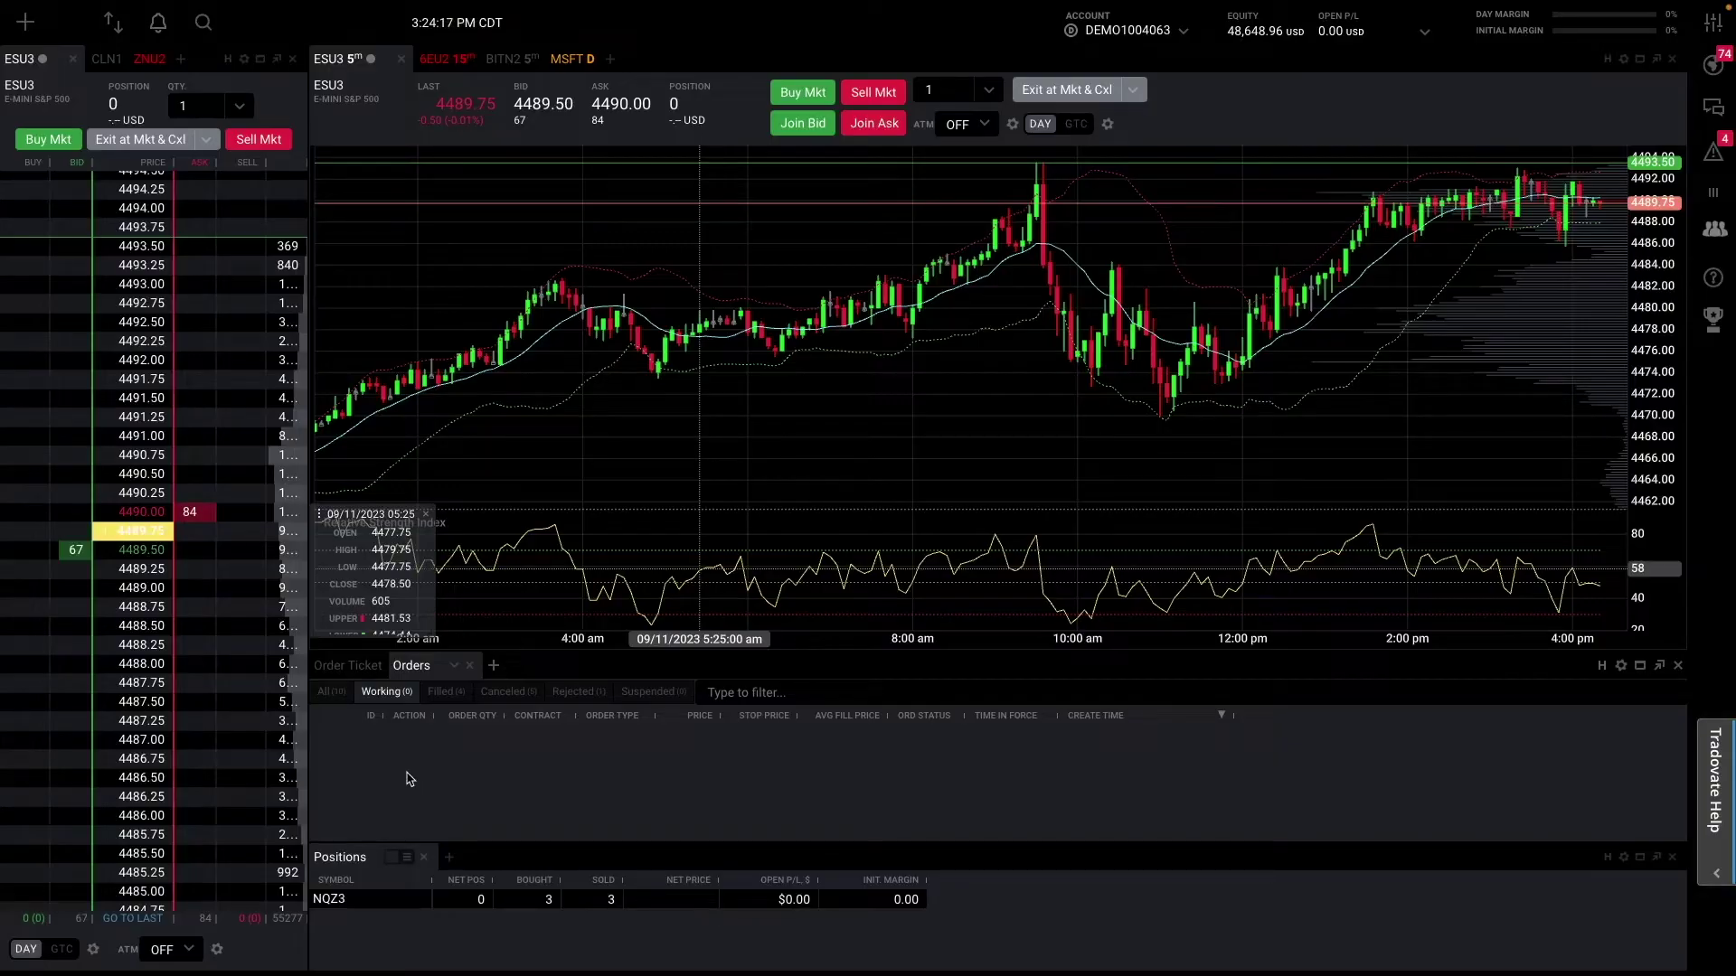
- Place a one-contract ESU3 buy limit order at 4482.25 from the chart, and cancel all orders for the contract
right_click(1503, 289)
click(1444, 345)
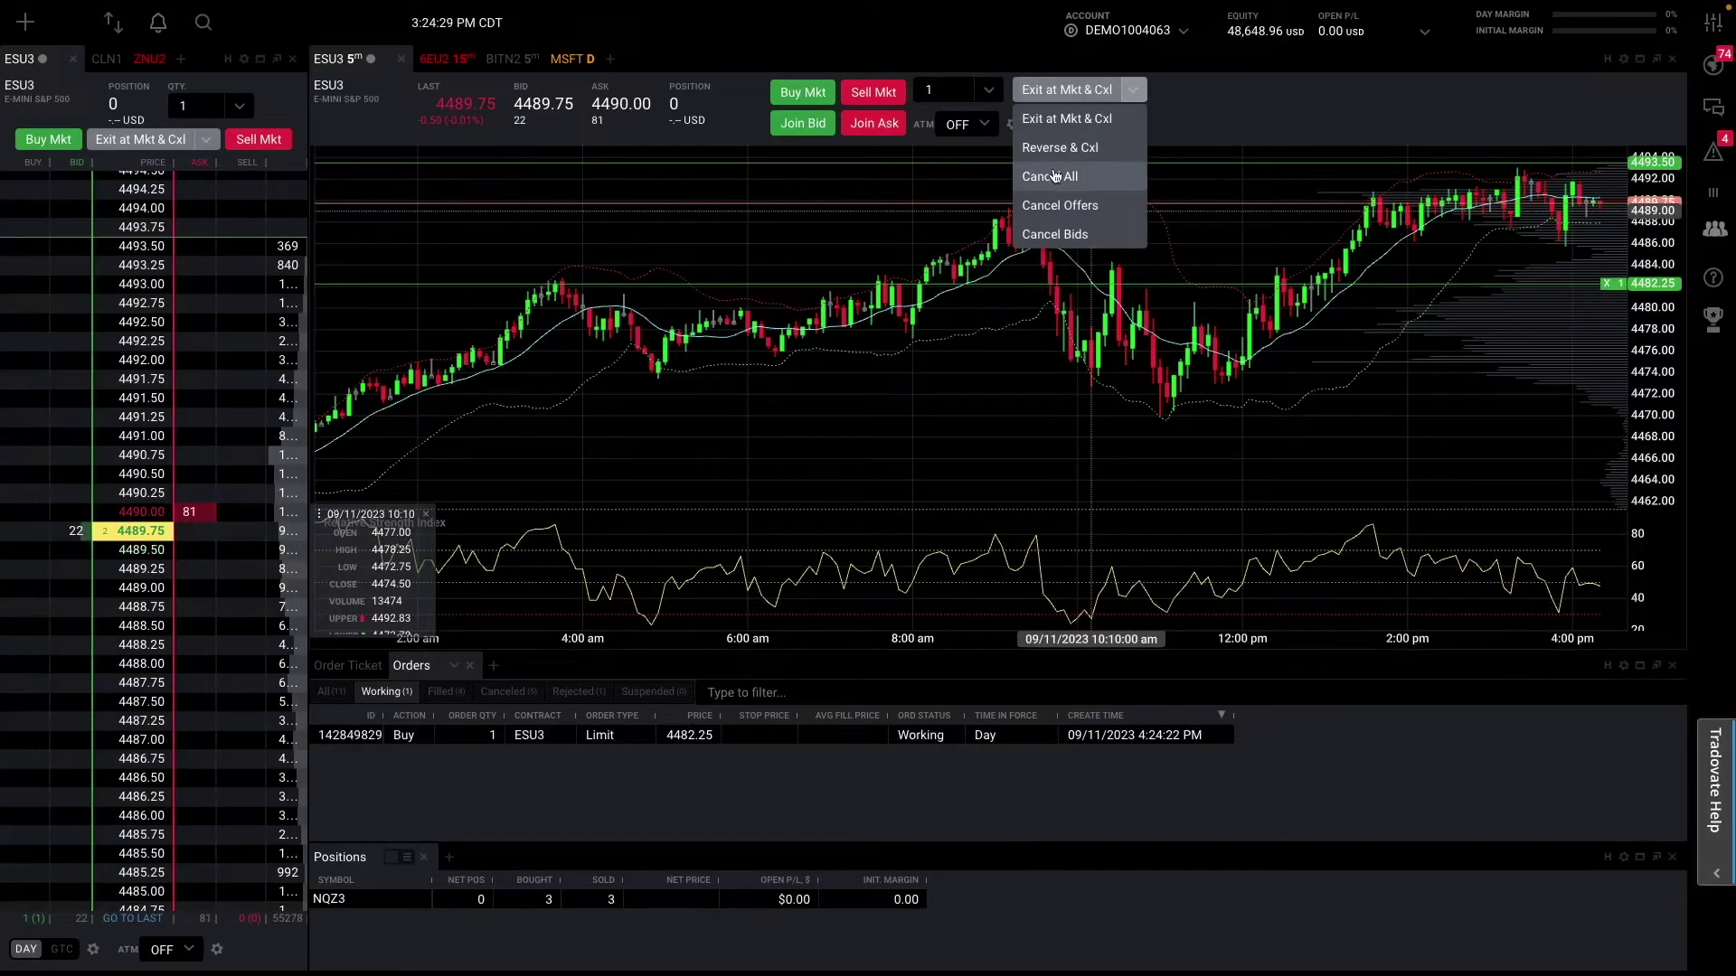
click(1050, 176)
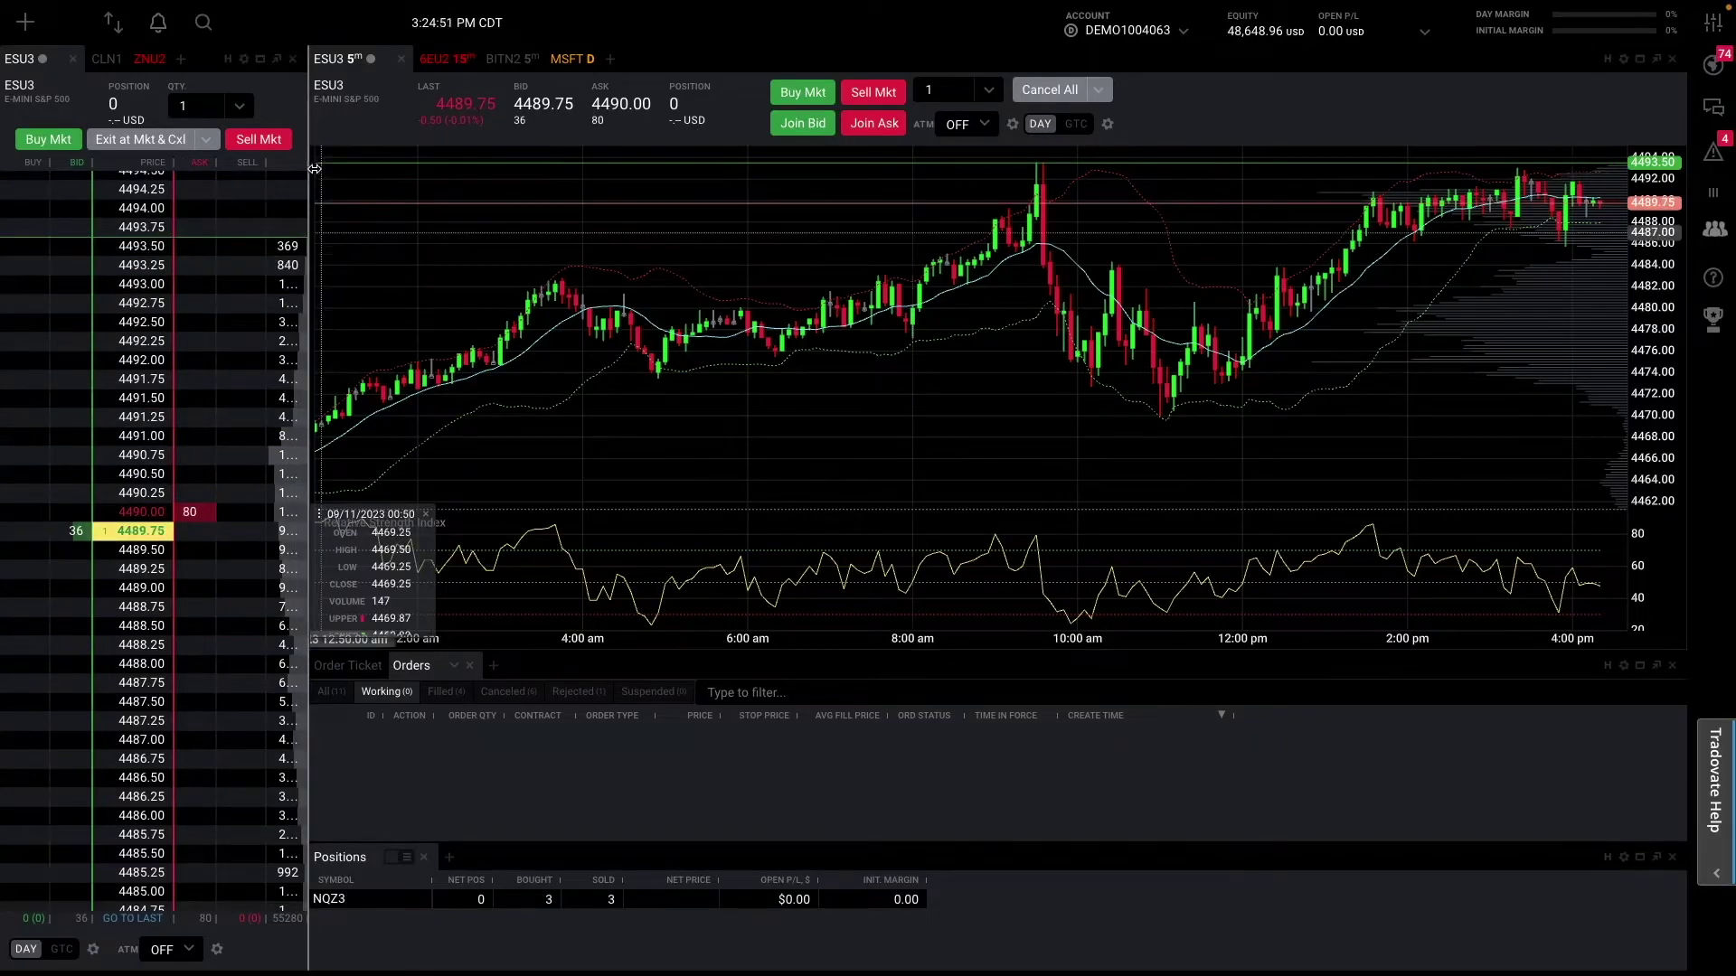
- Widen the ESU3 DOM module and enable Show Estimated P/L in its DOM settings
drag(344, 165, 367, 165)
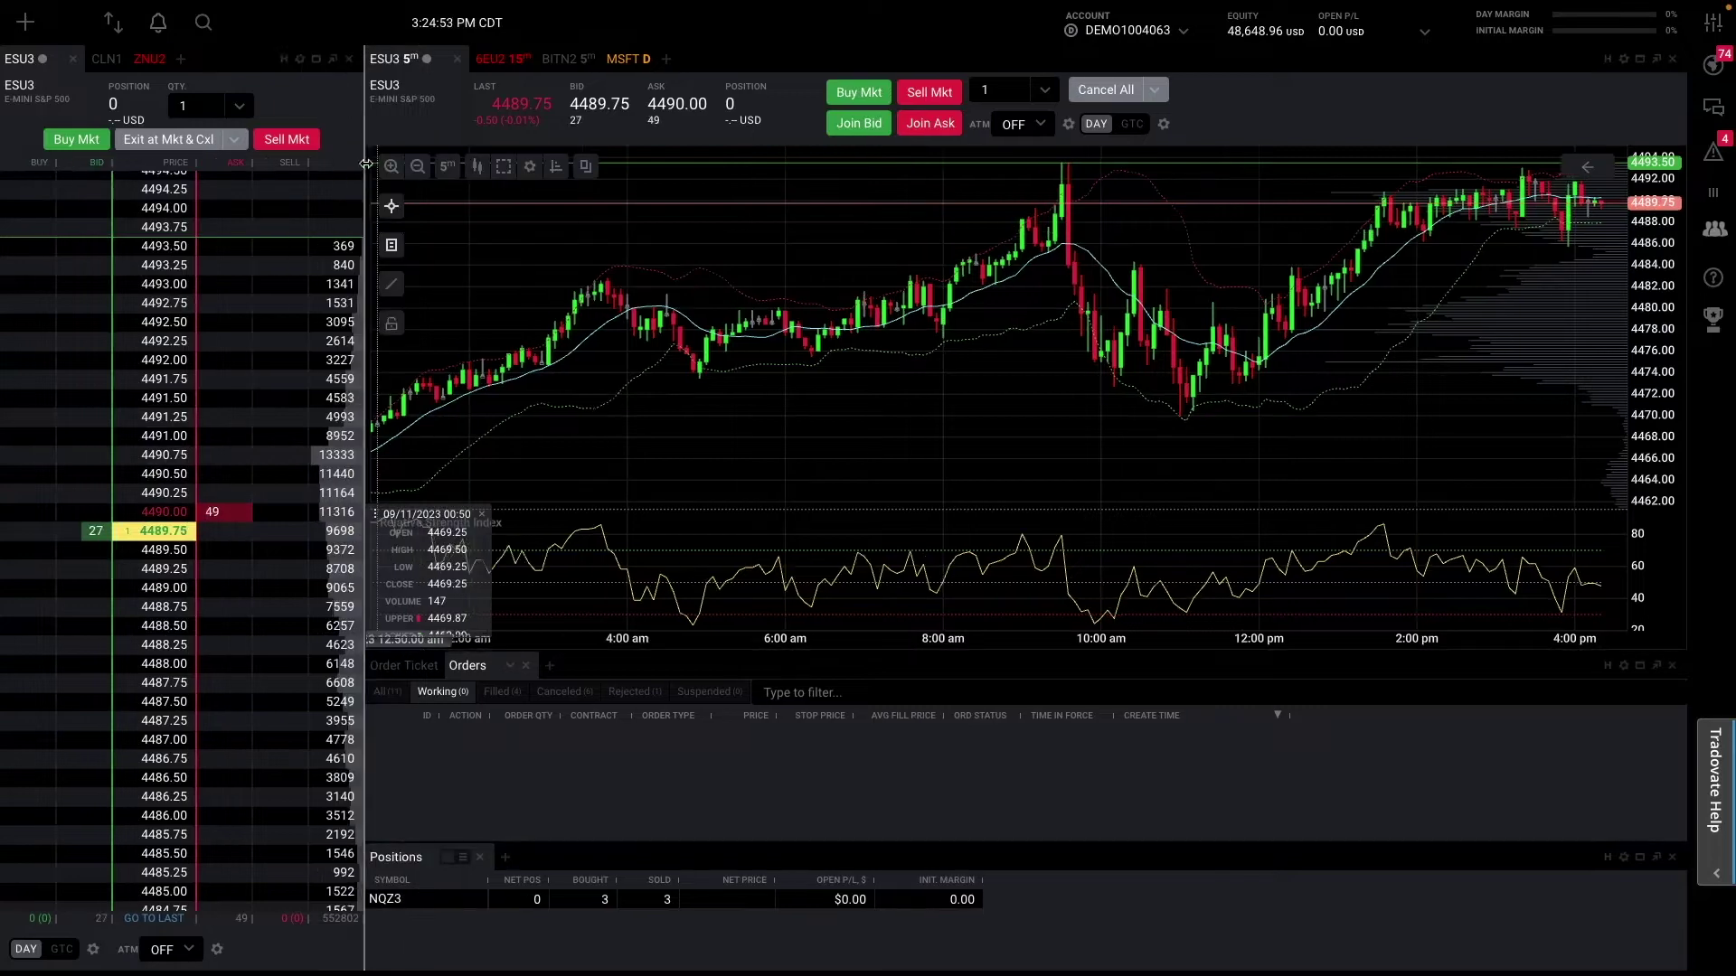
click(296, 59)
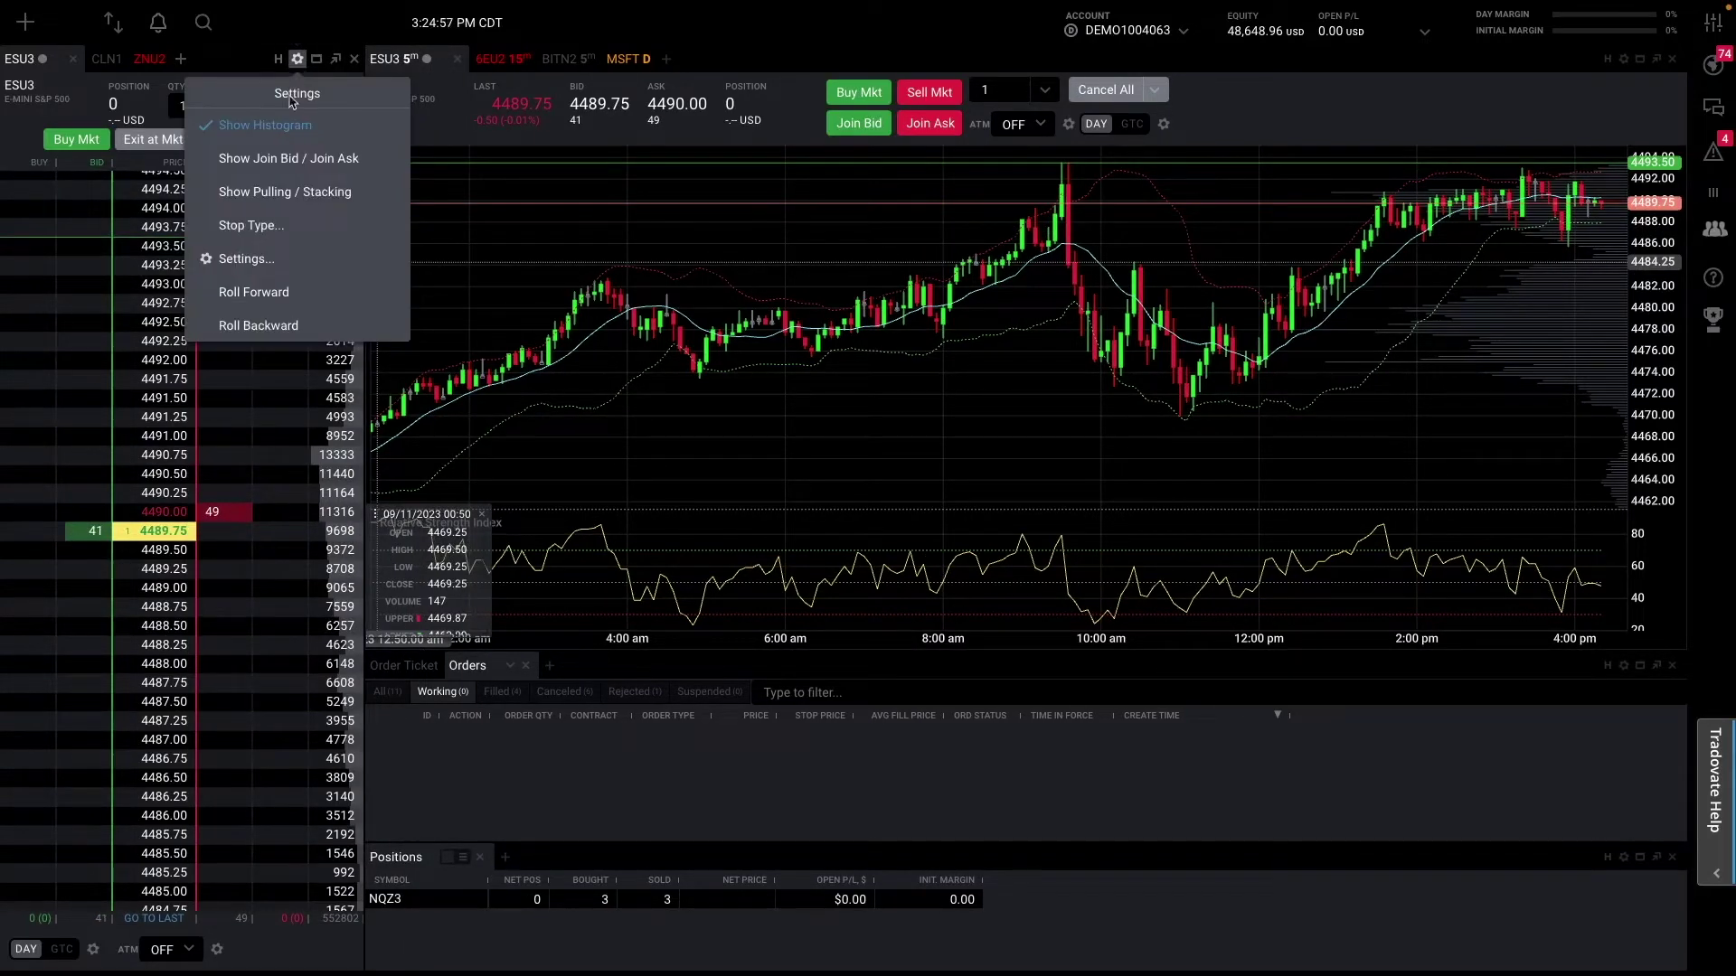
click(244, 257)
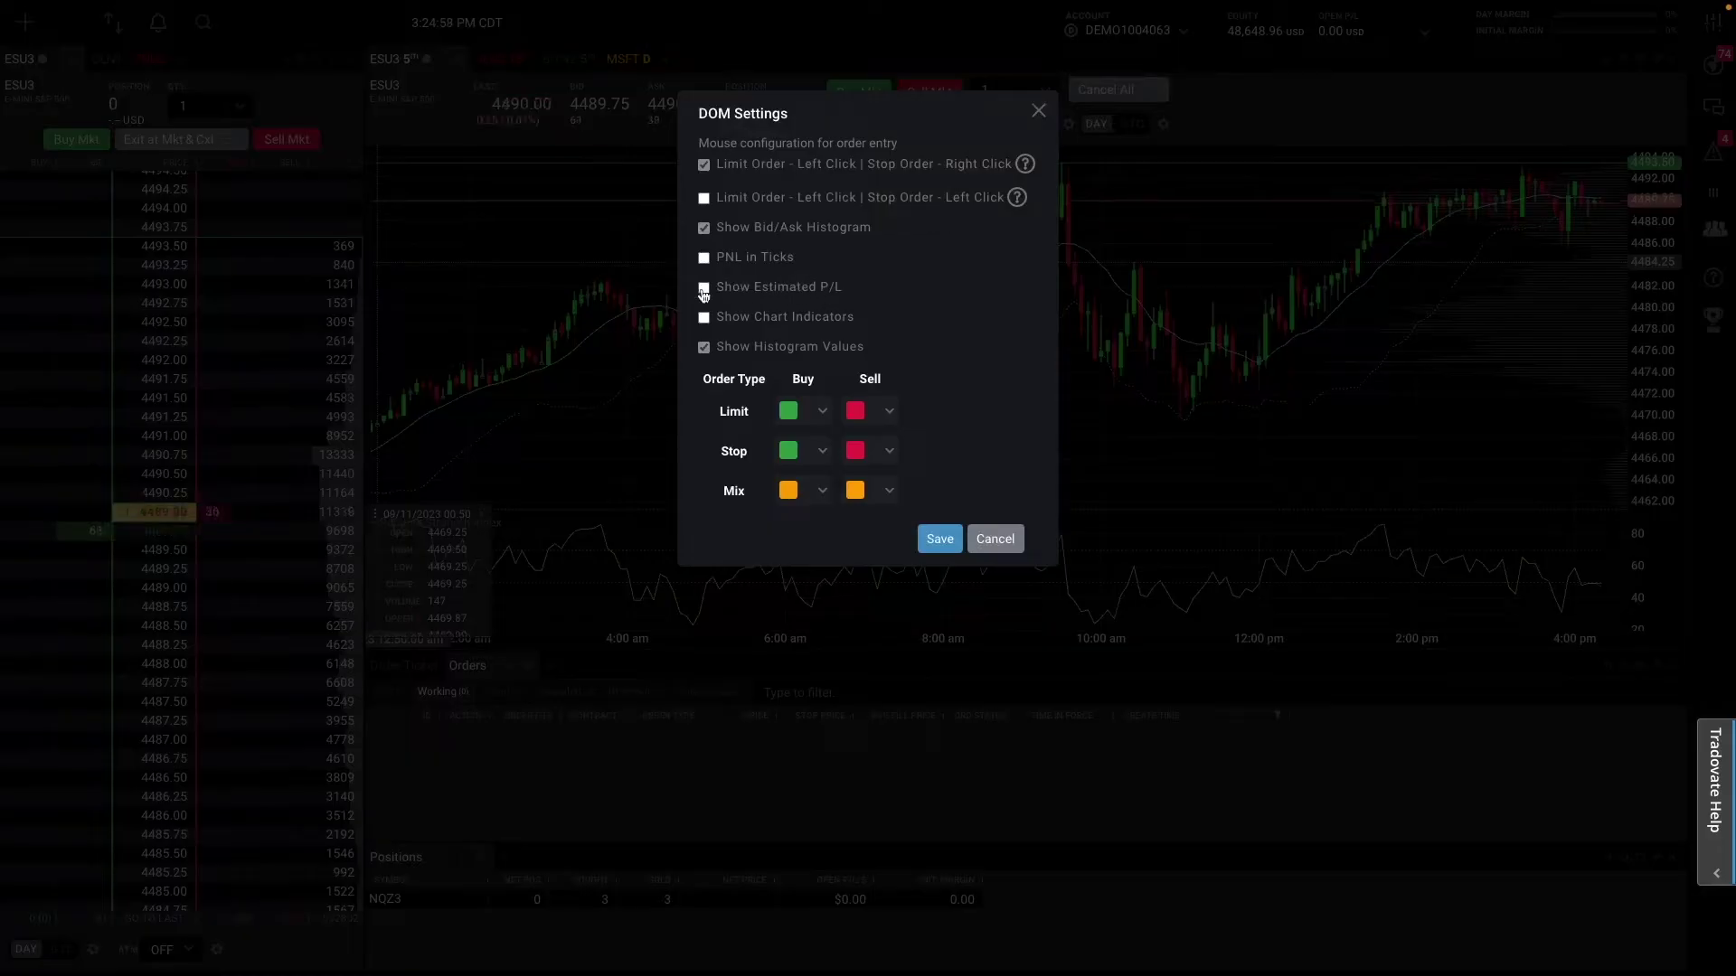
click(942, 543)
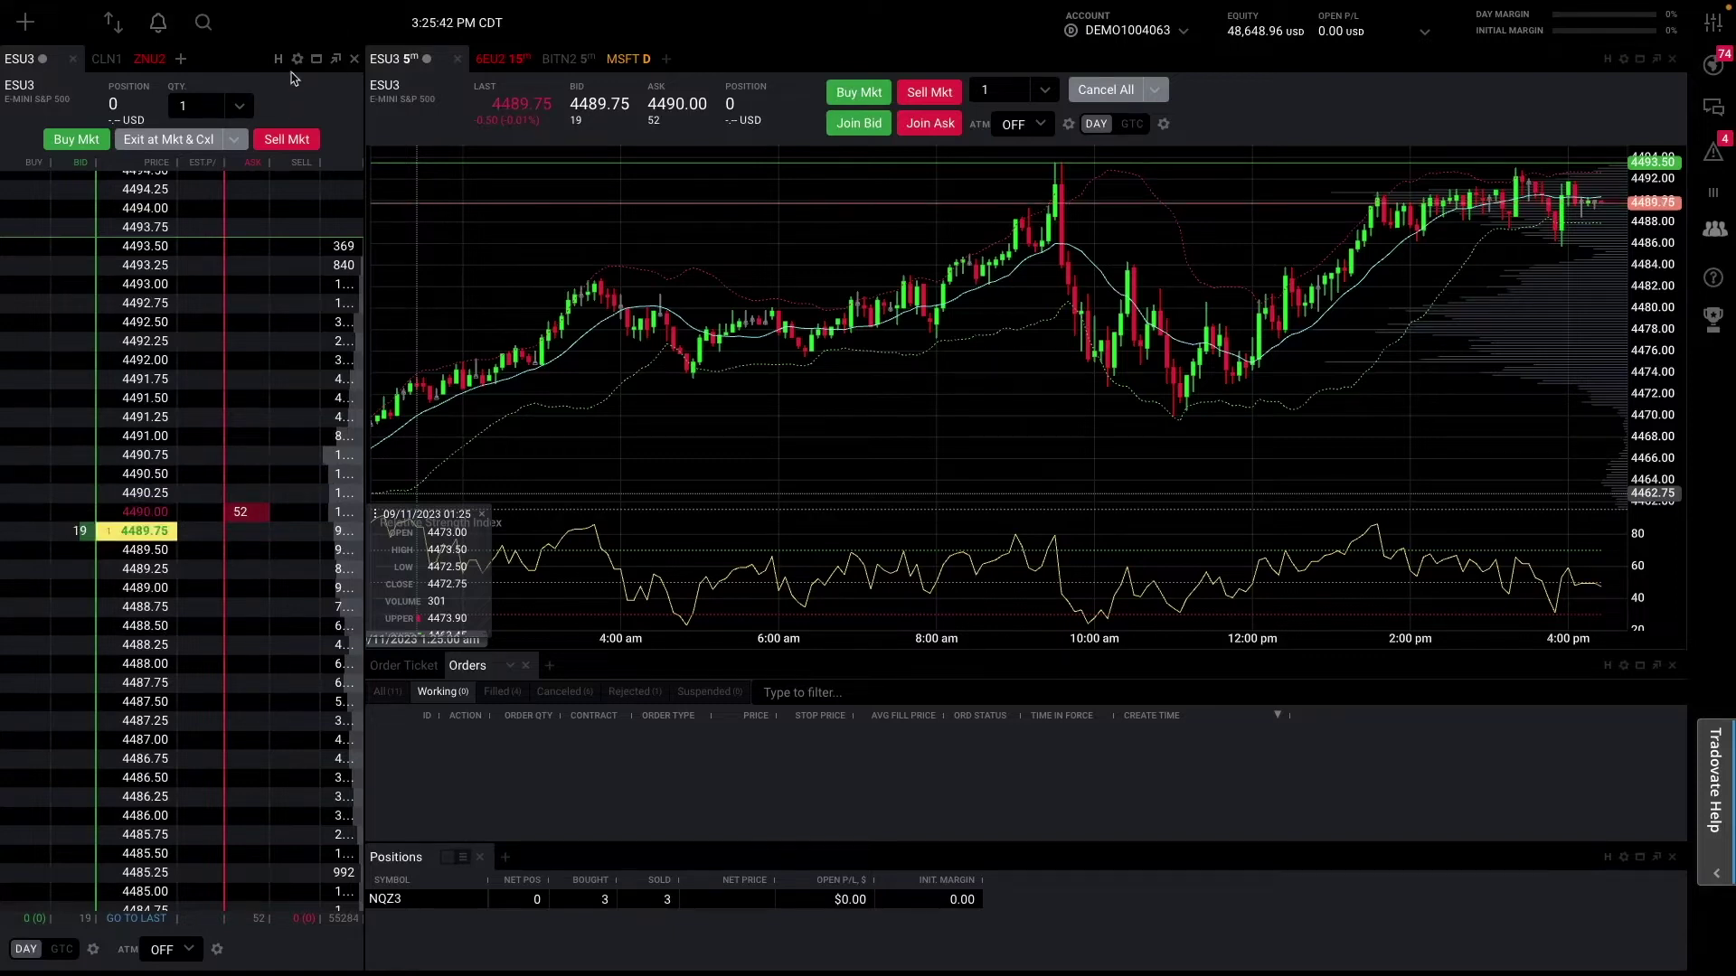
- Enable the Show Join Bid / Join Ask option for the ESU3 DOM
click(297, 59)
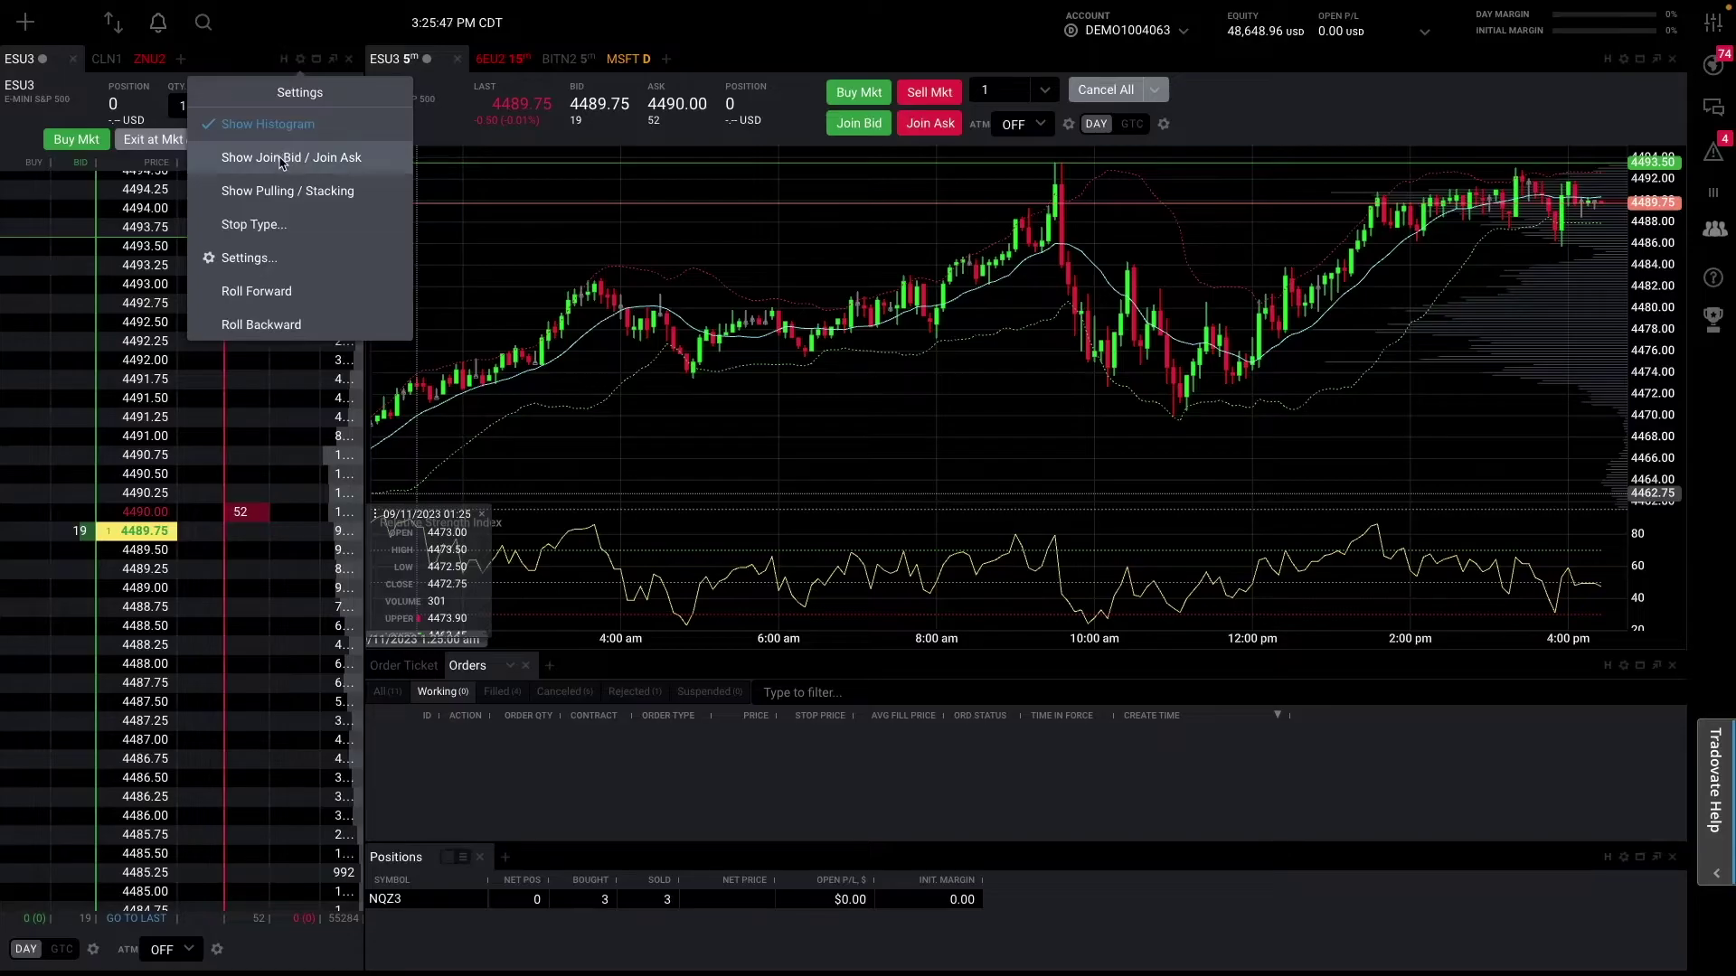
click(282, 158)
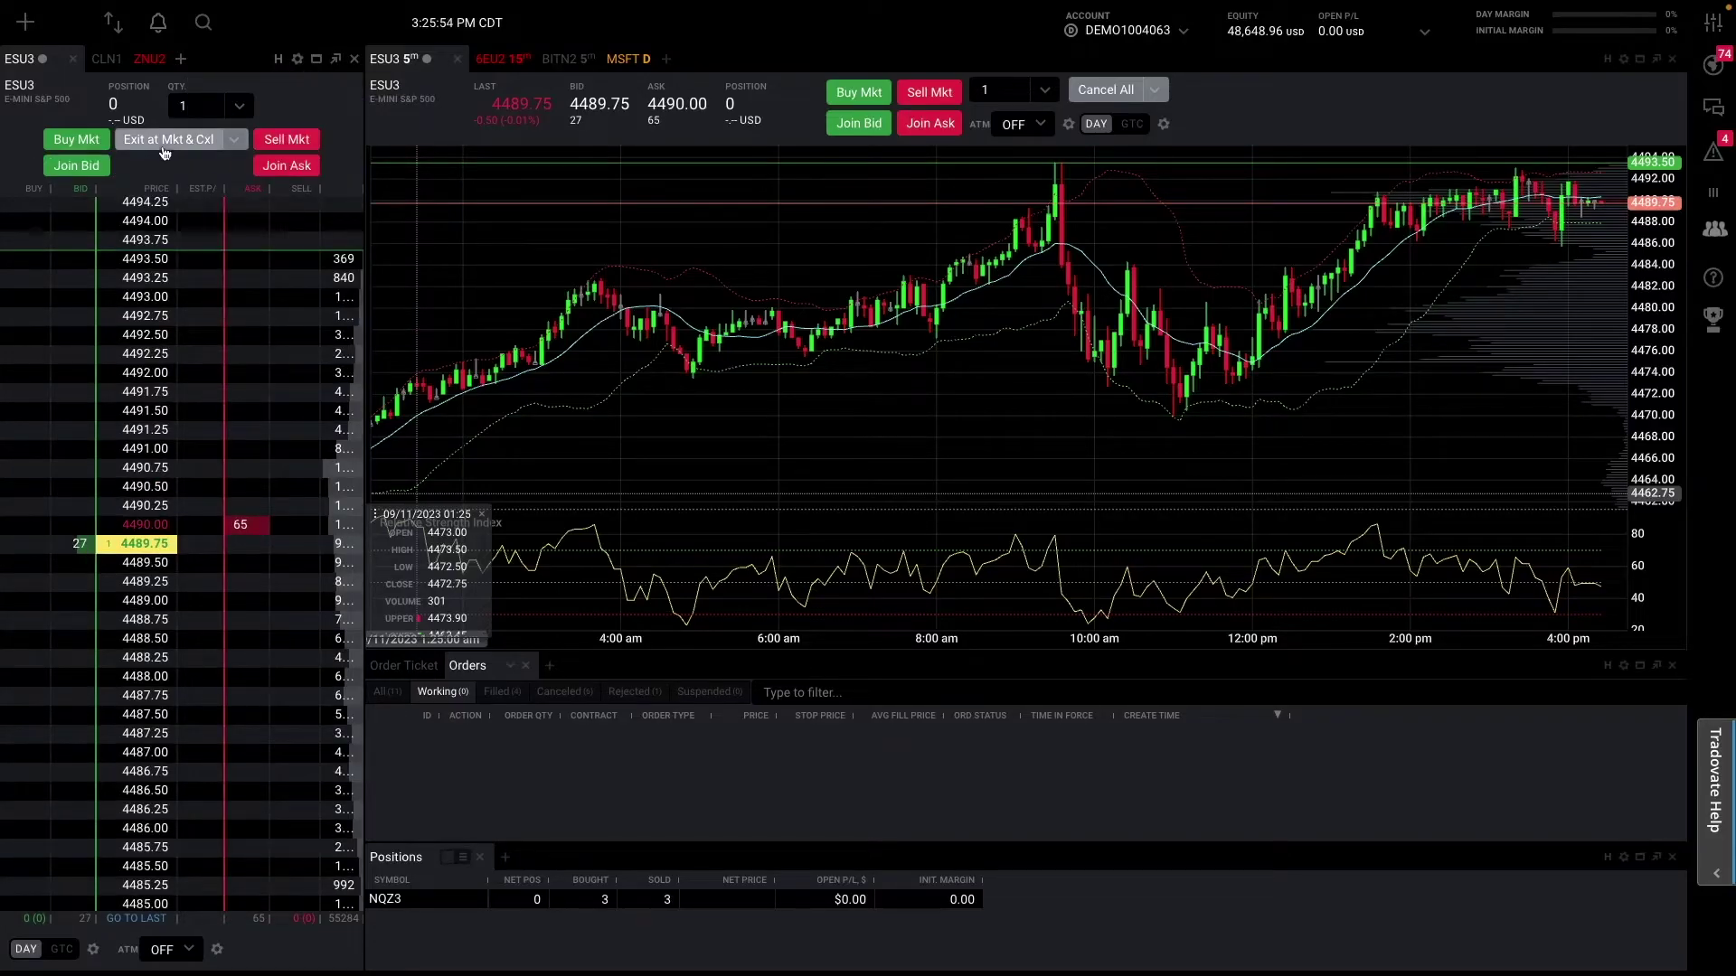
- Examine the exit and cancel actions and the preset order quantities available in the ESU3 DOM
click(239, 140)
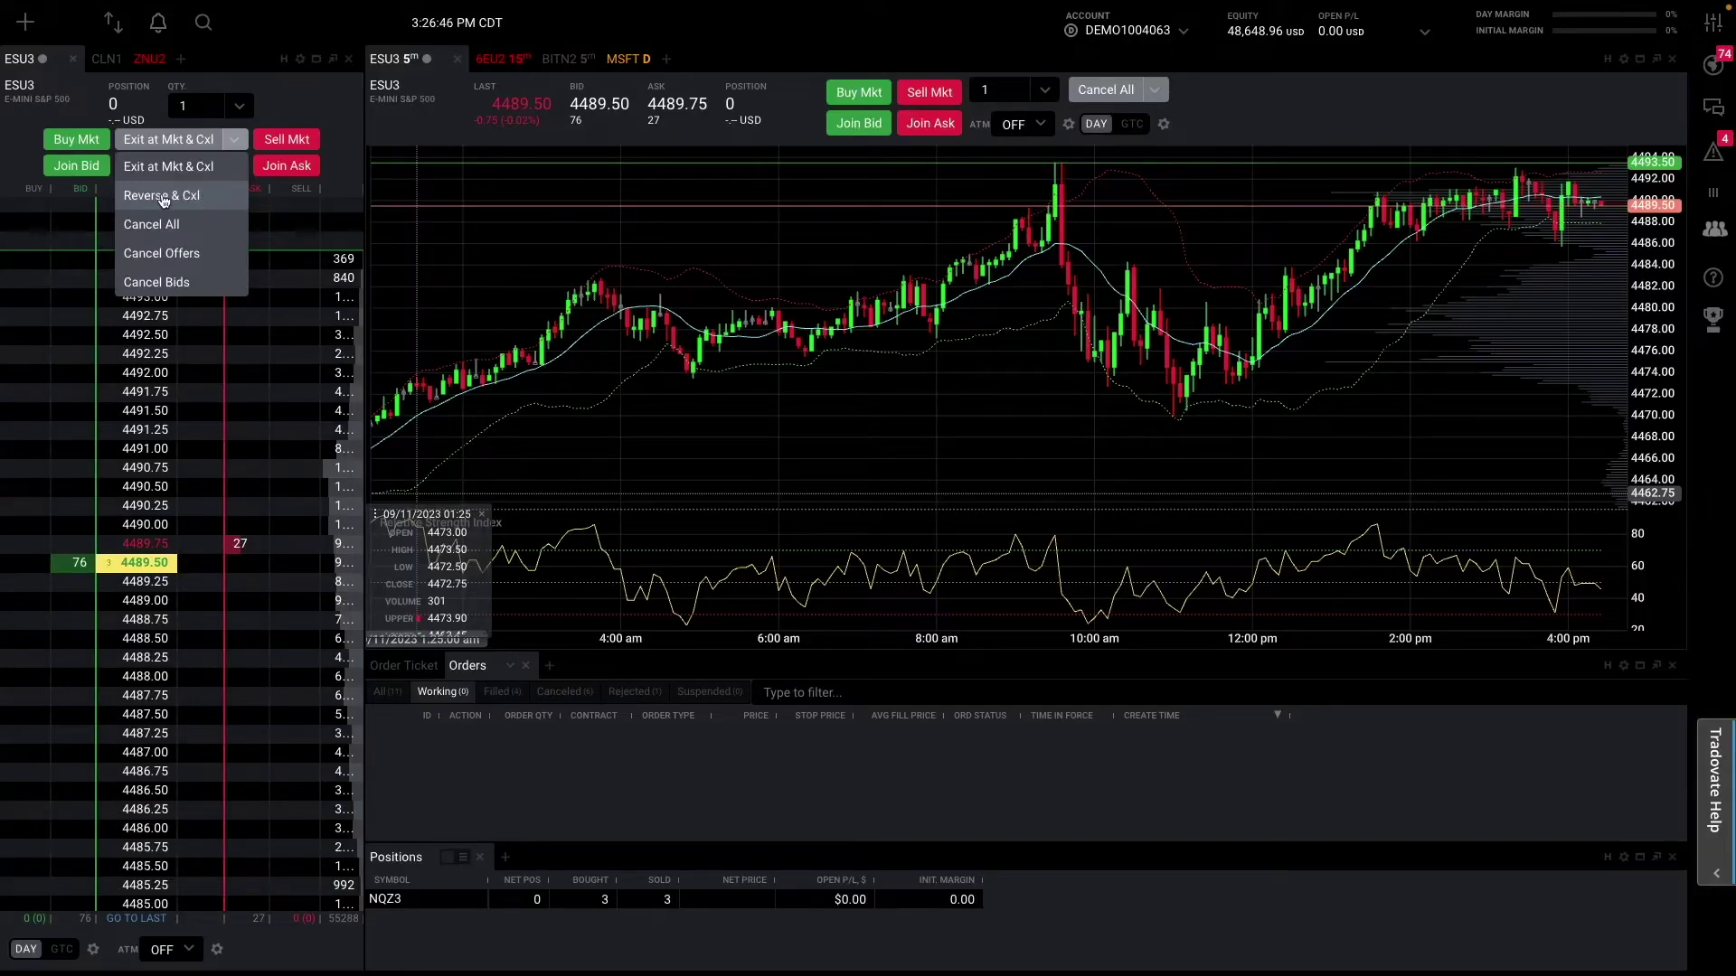
click(239, 106)
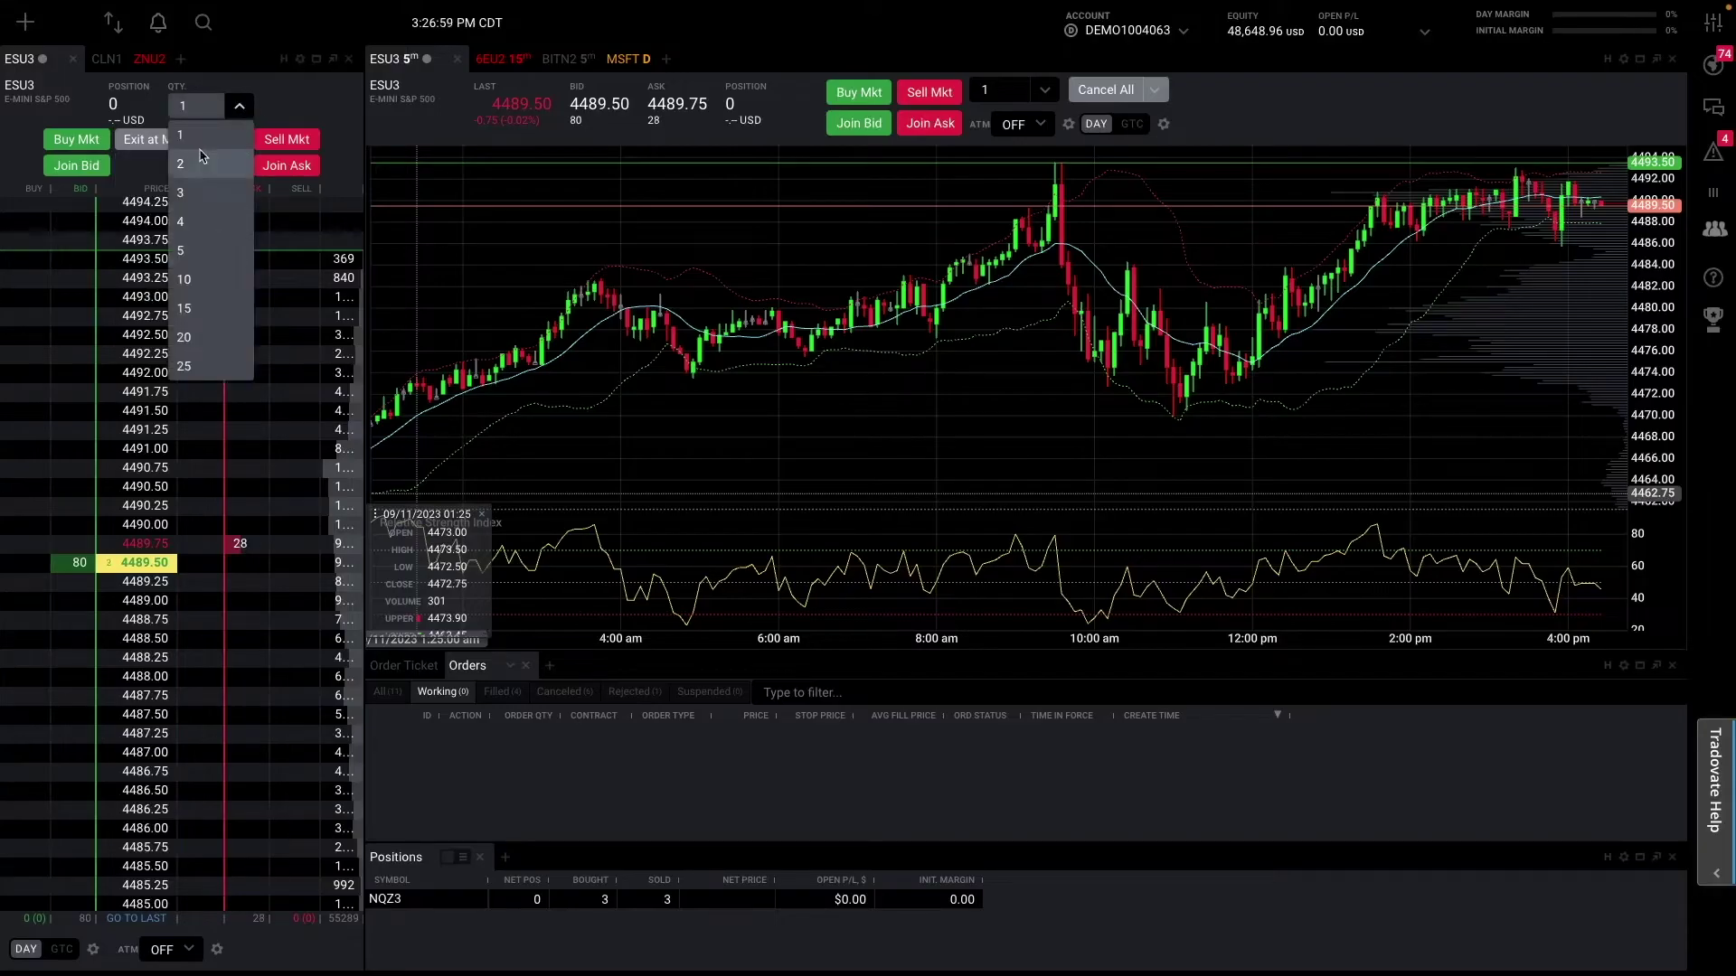
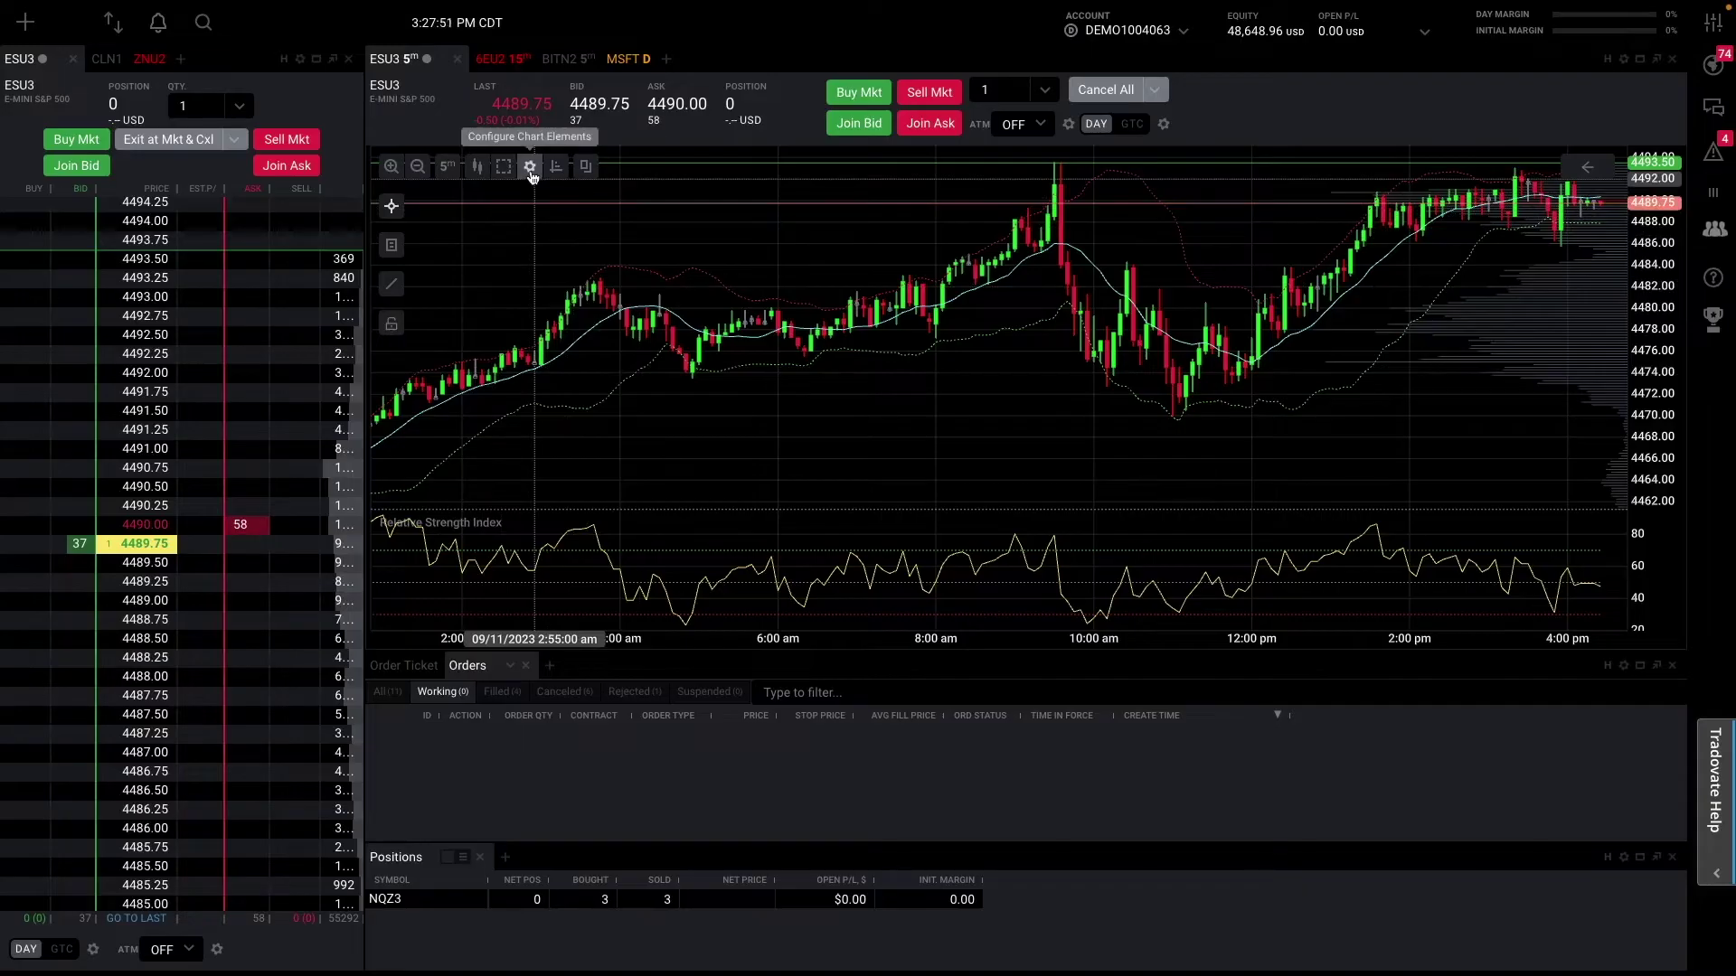
- Remove the Bollinger Bands, Simple Moving Average and Relative Strength Index indicators from the ESU3 chart
click(531, 168)
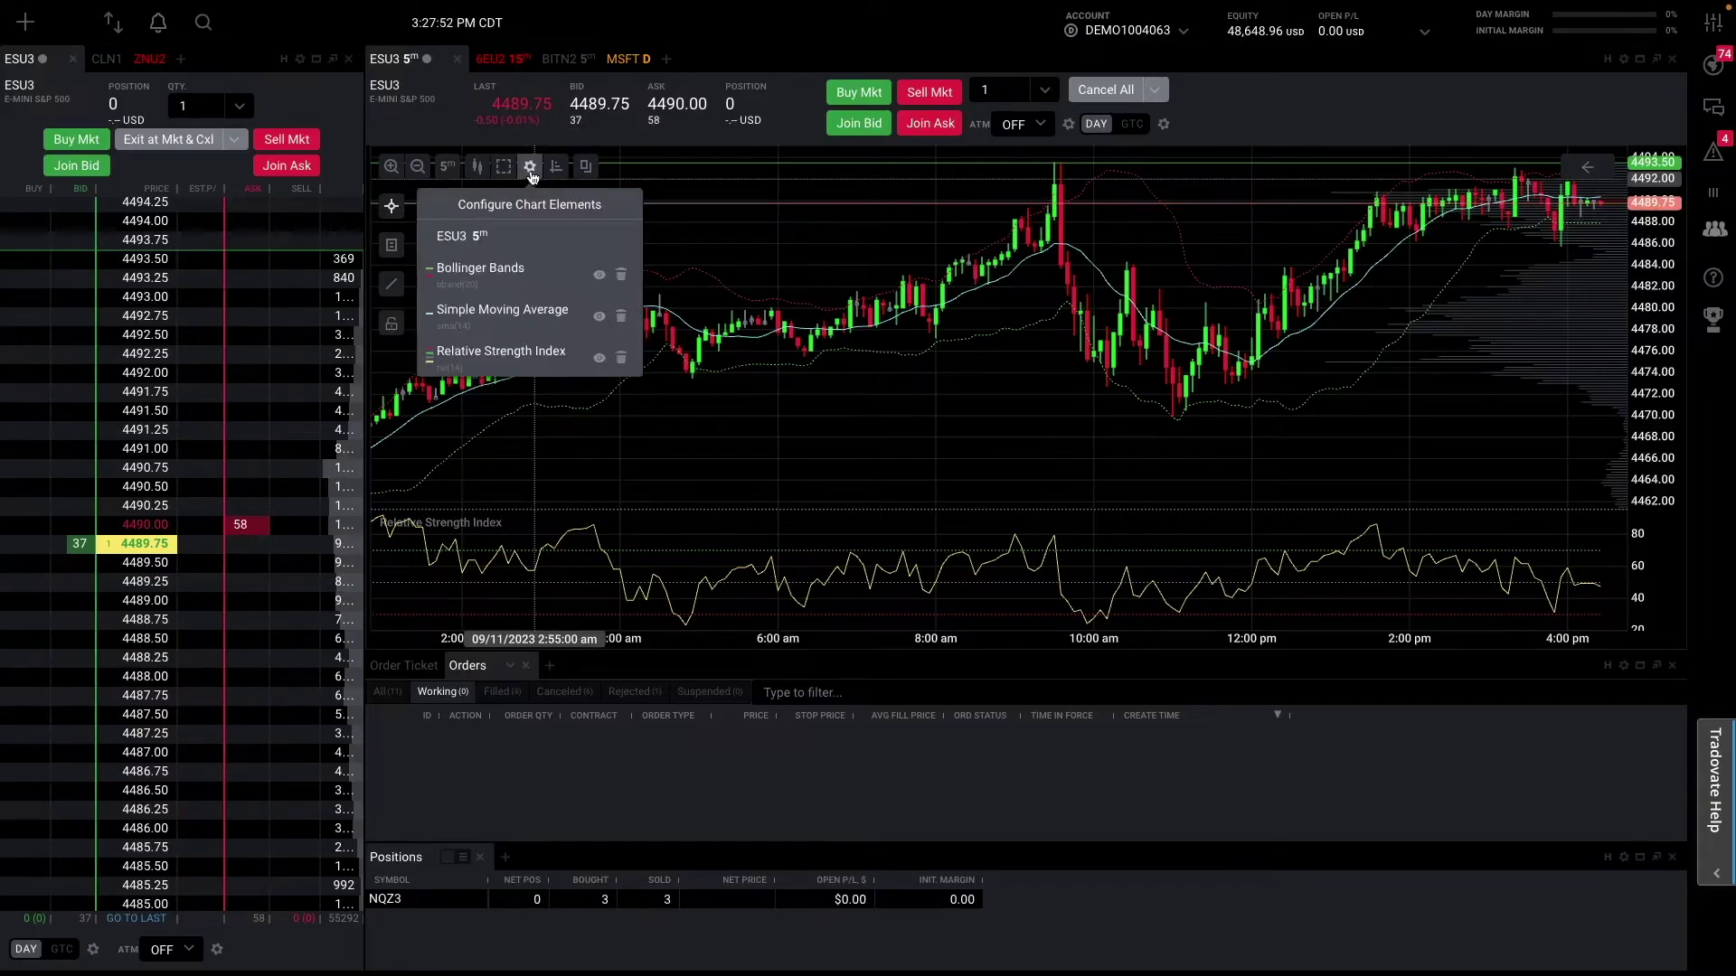
click(621, 276)
click(621, 276)
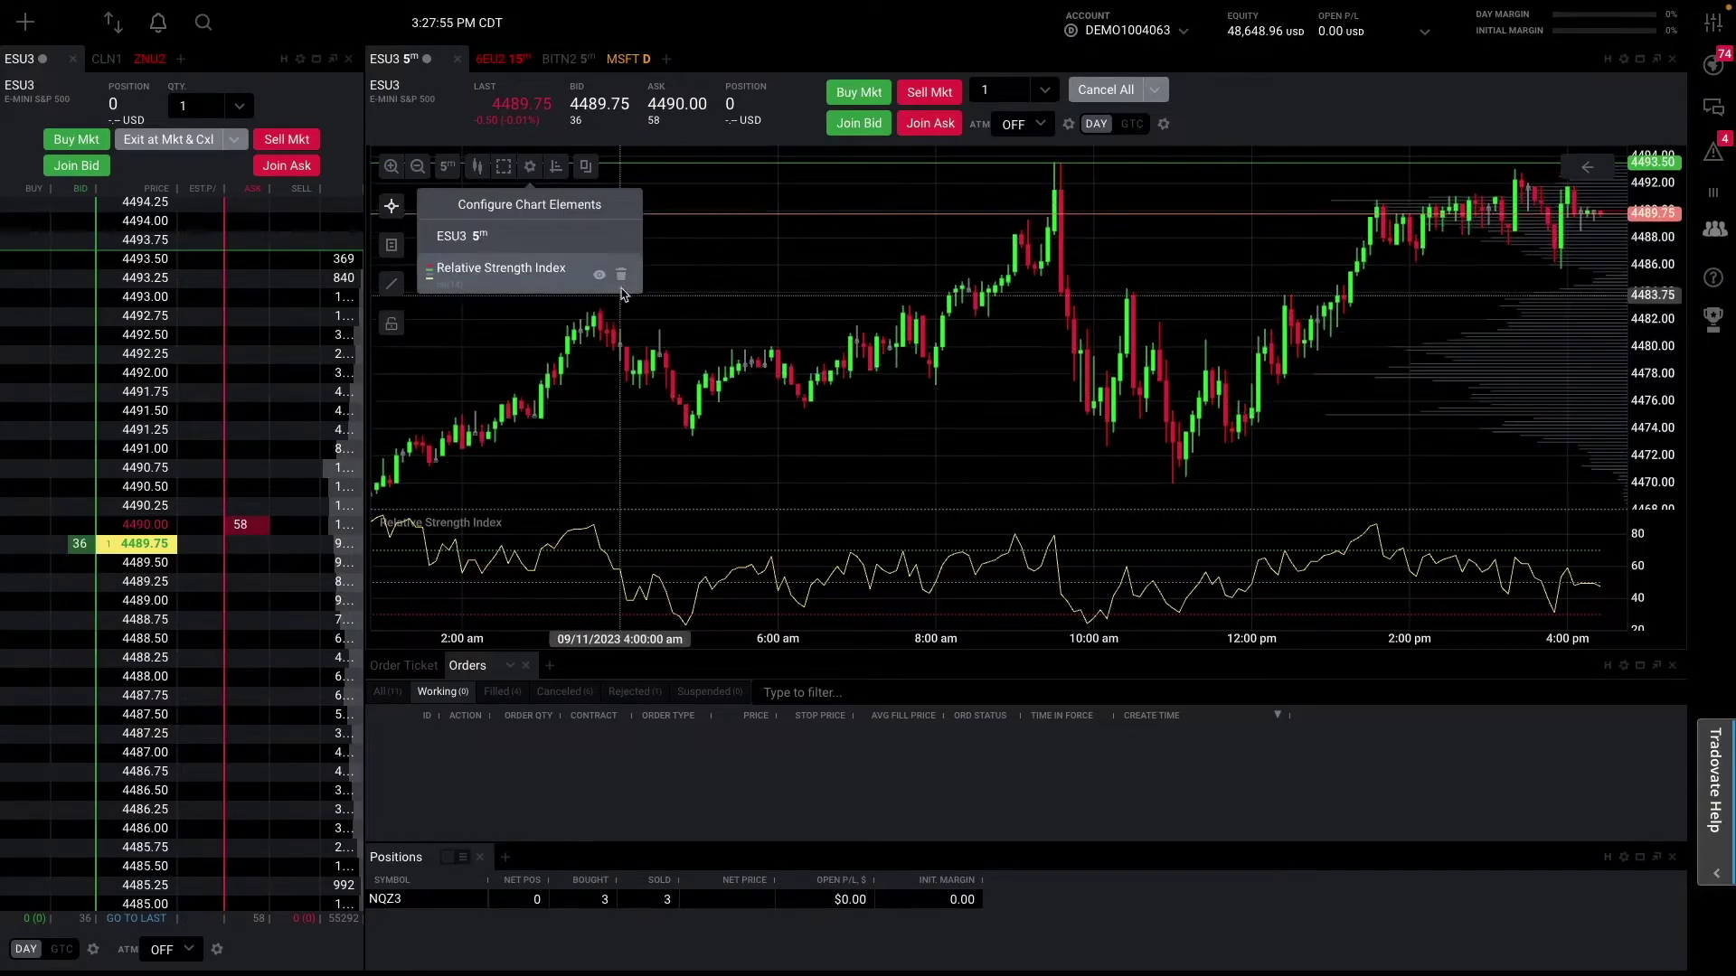
click(621, 276)
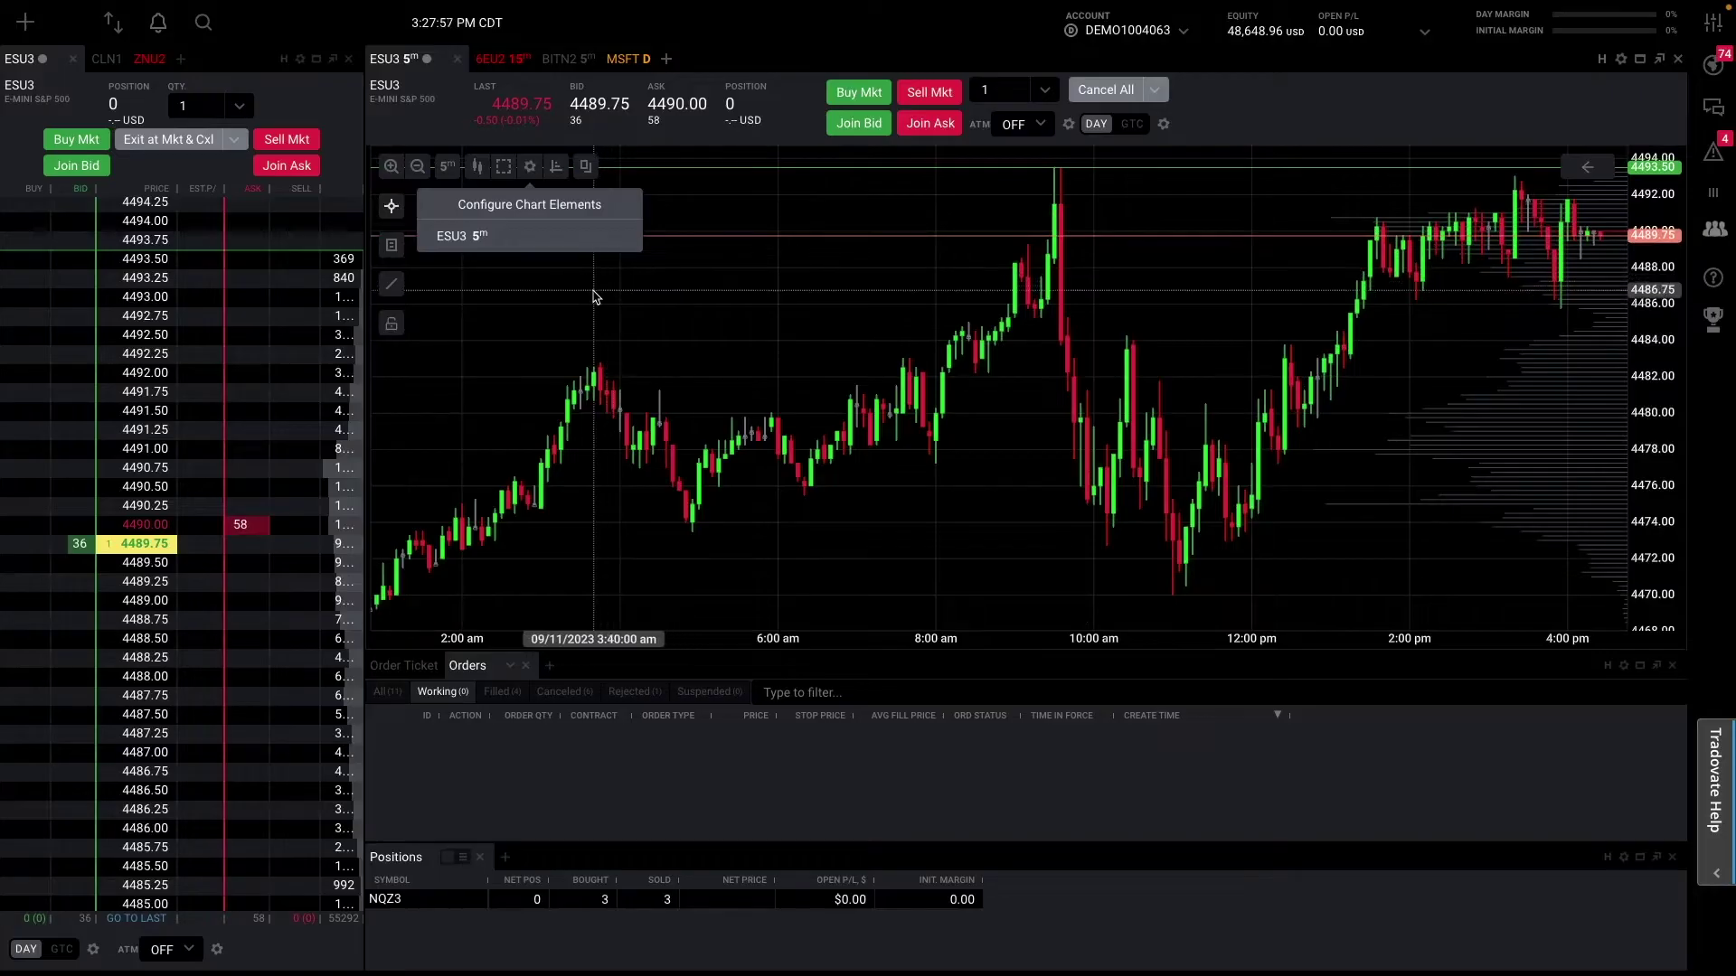
- Set the ESU3 chart's time period to a custom time of 2 minutes
click(447, 167)
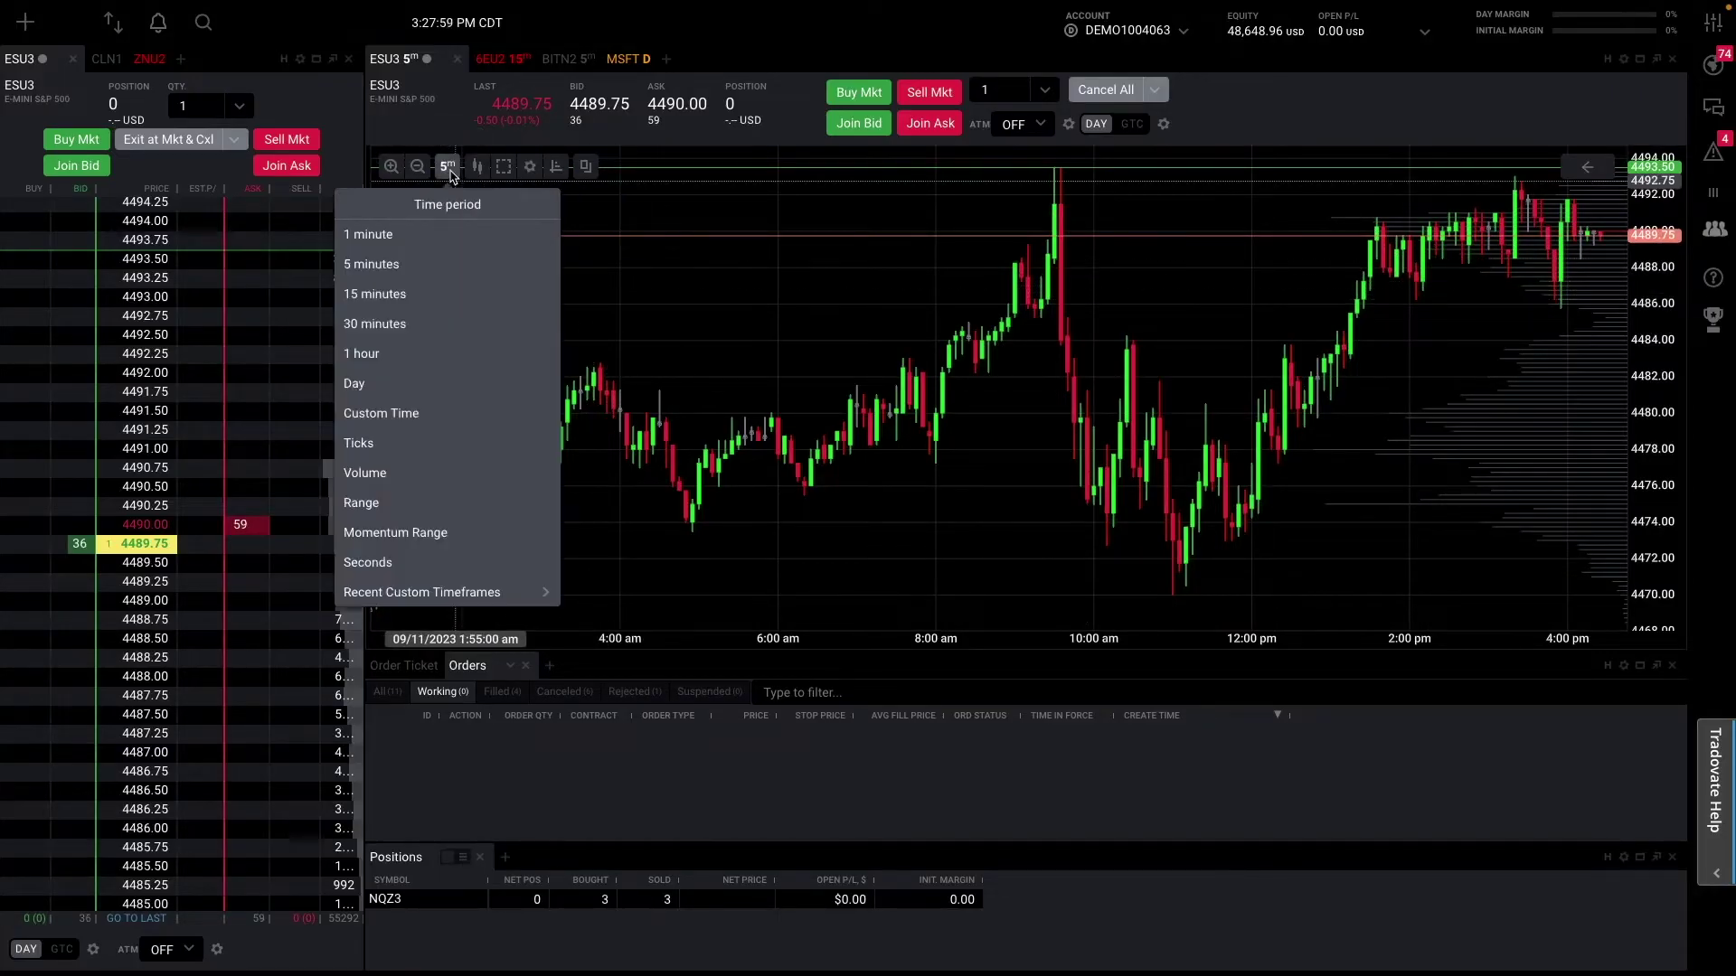
click(387, 414)
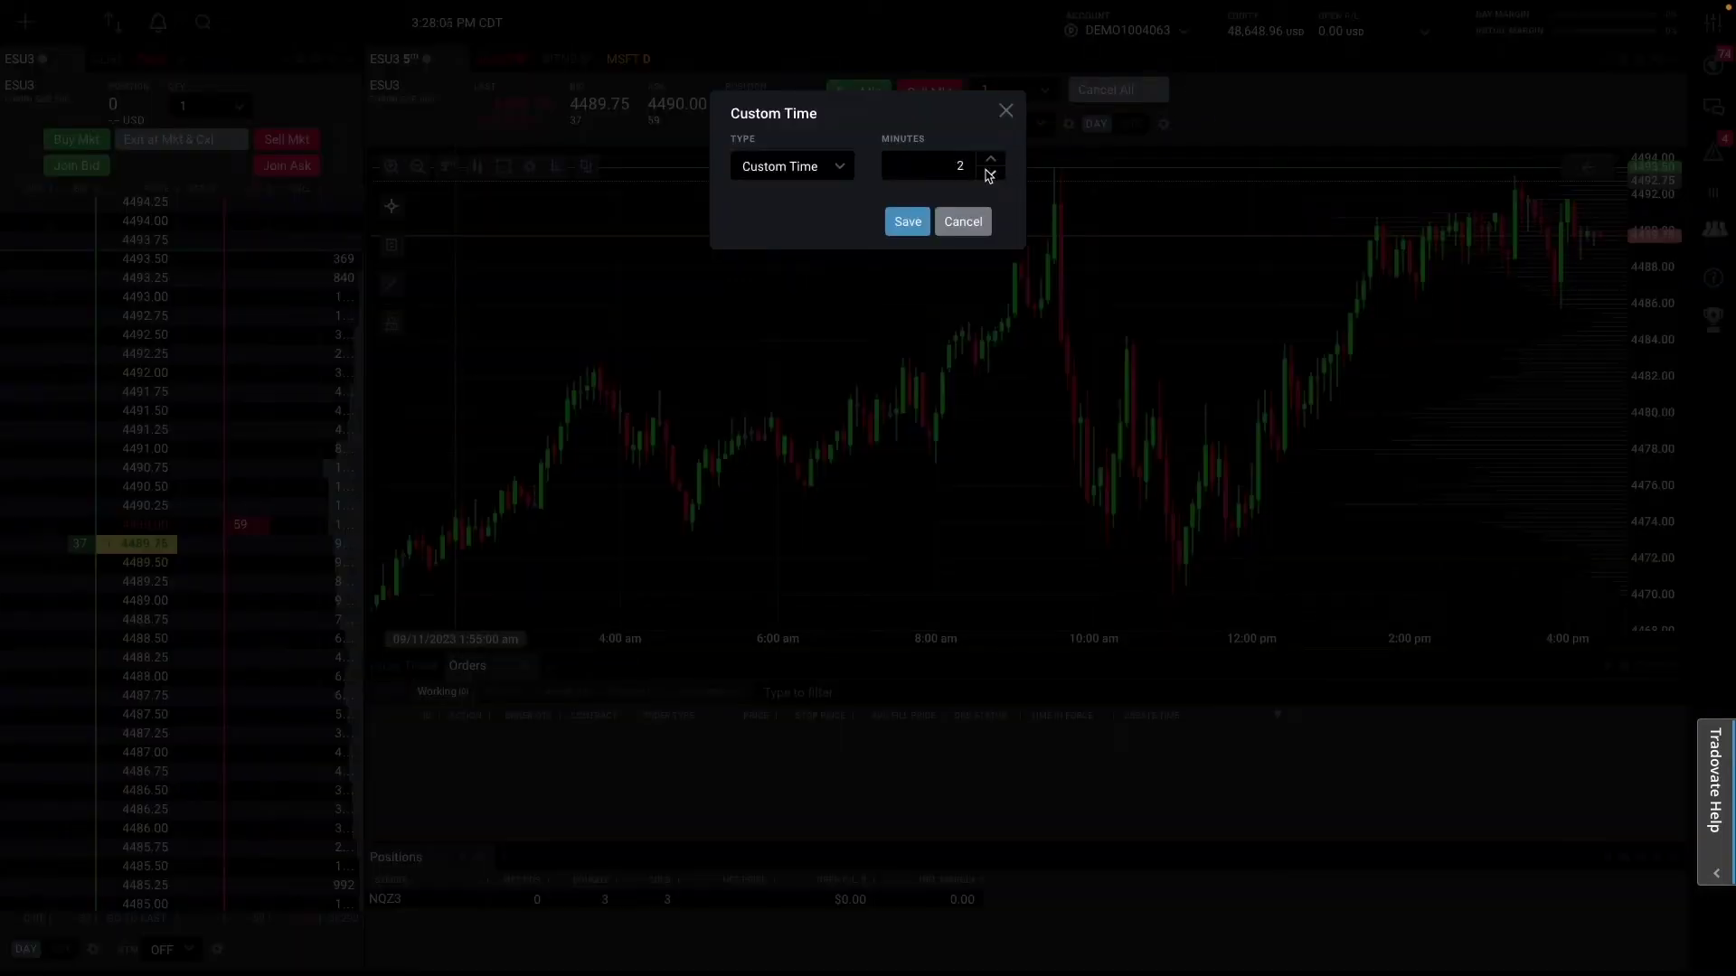
click(907, 222)
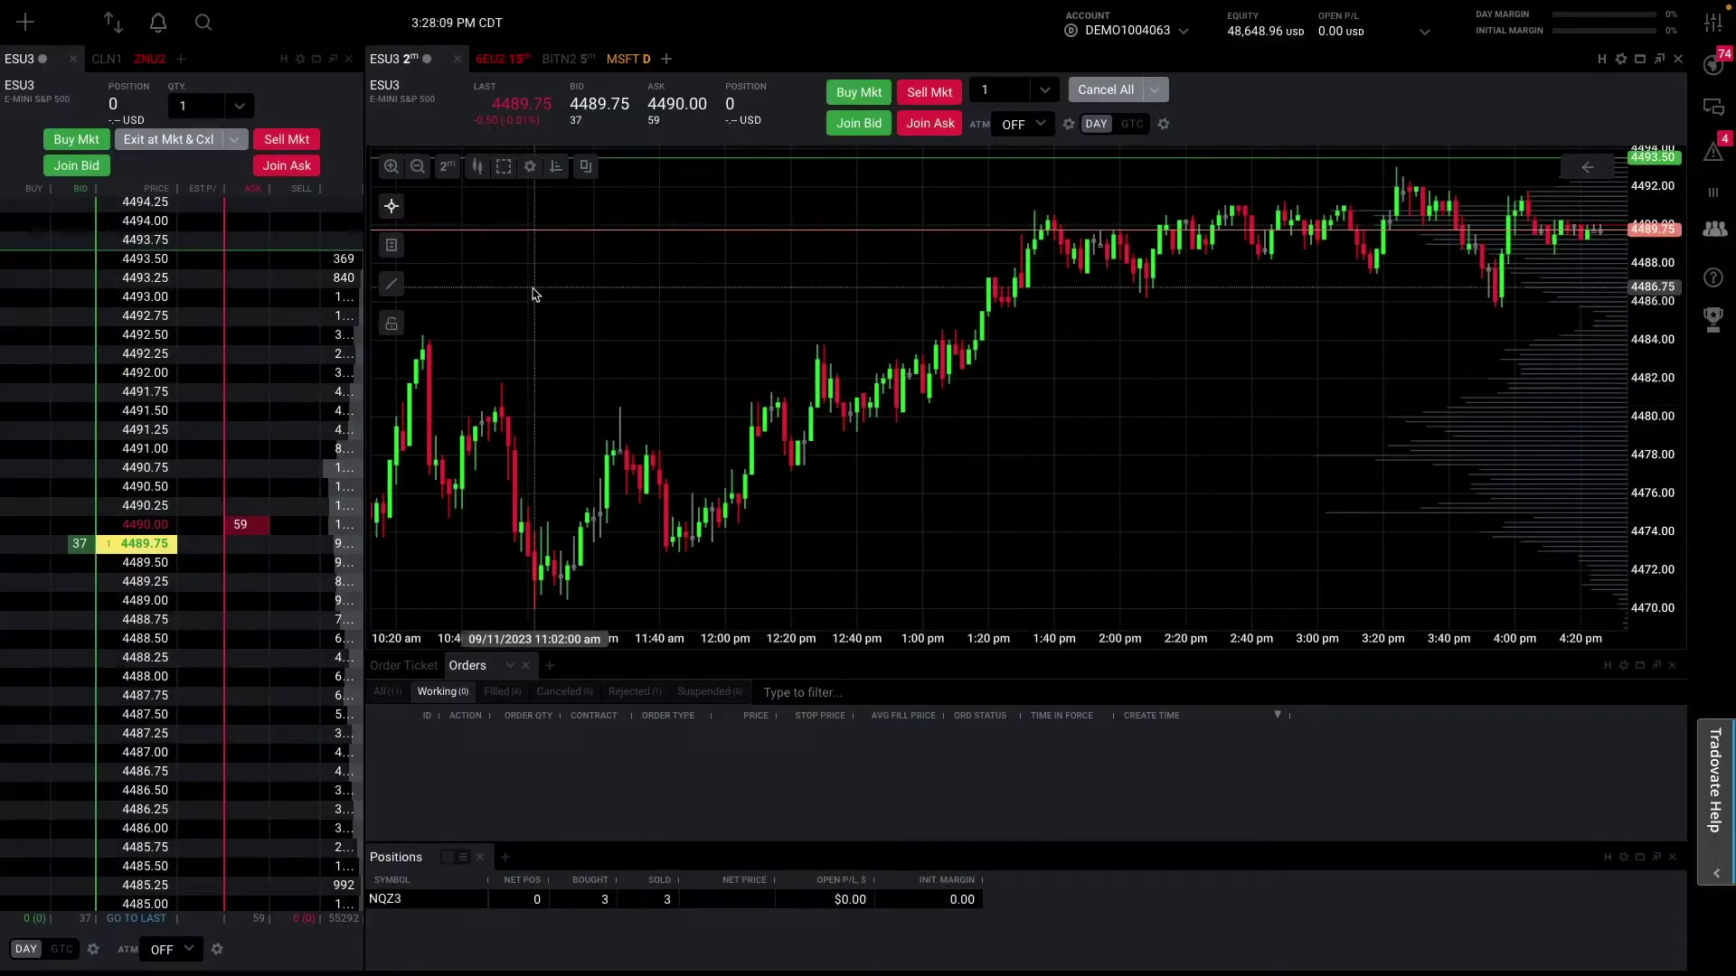
- Turn off the Market Depth and Day Volume Profile displays on the ESU3 chart
click(476, 168)
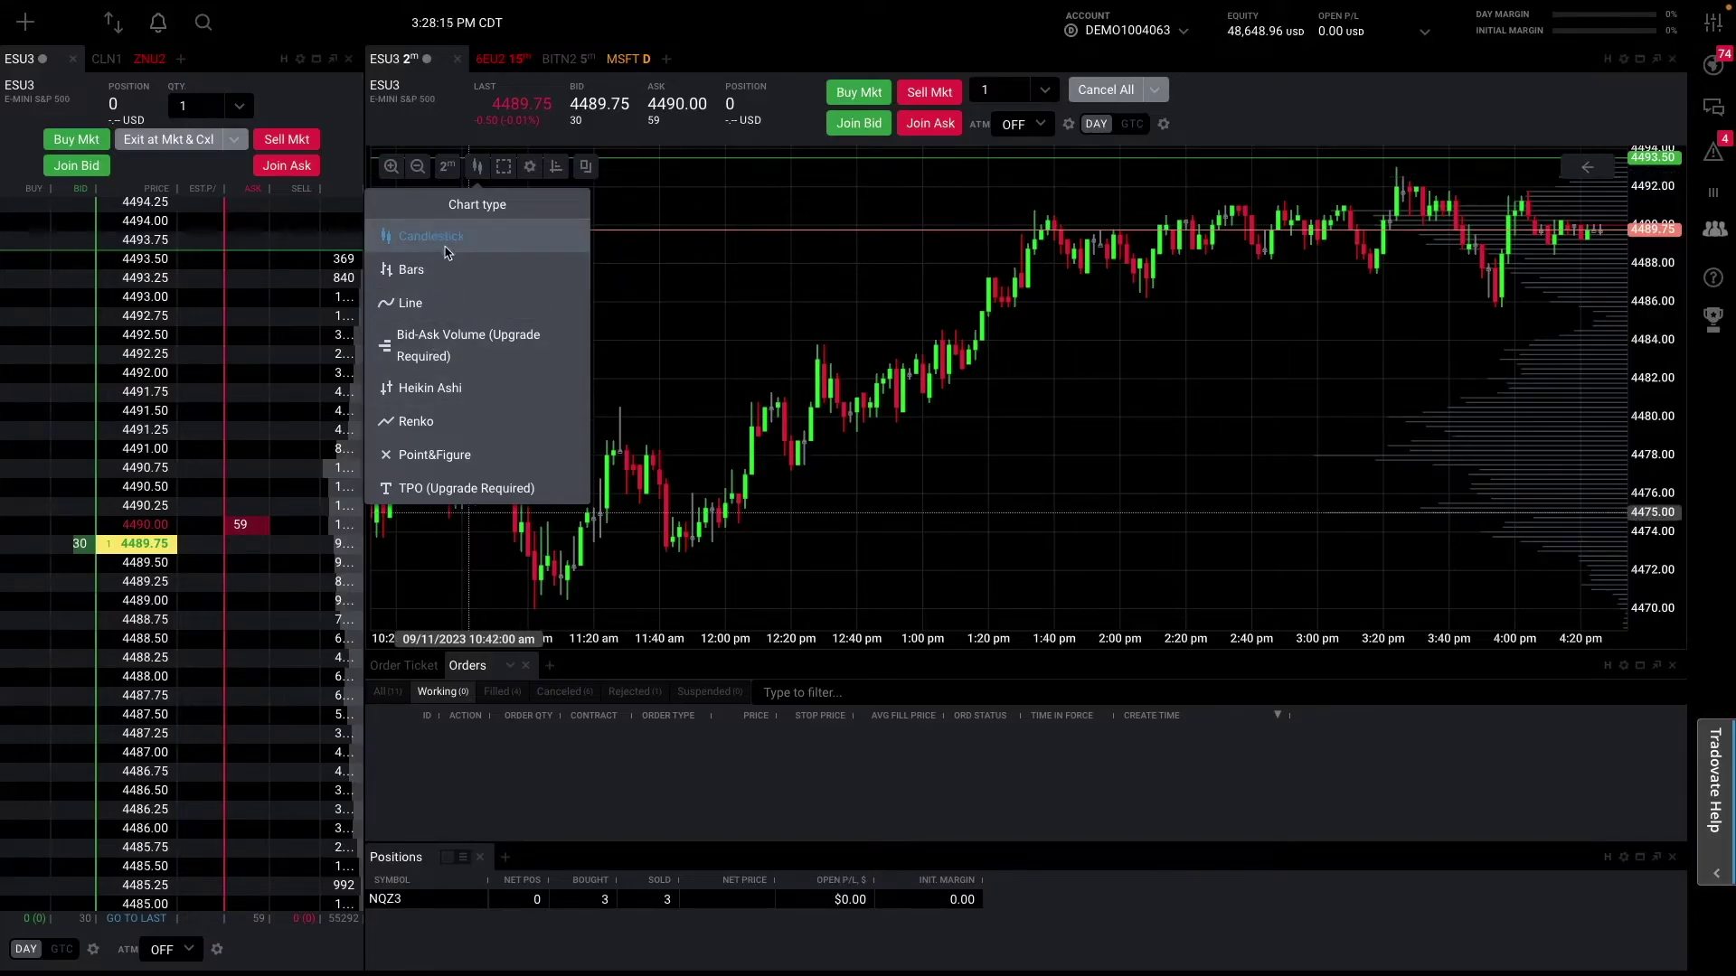
click(530, 167)
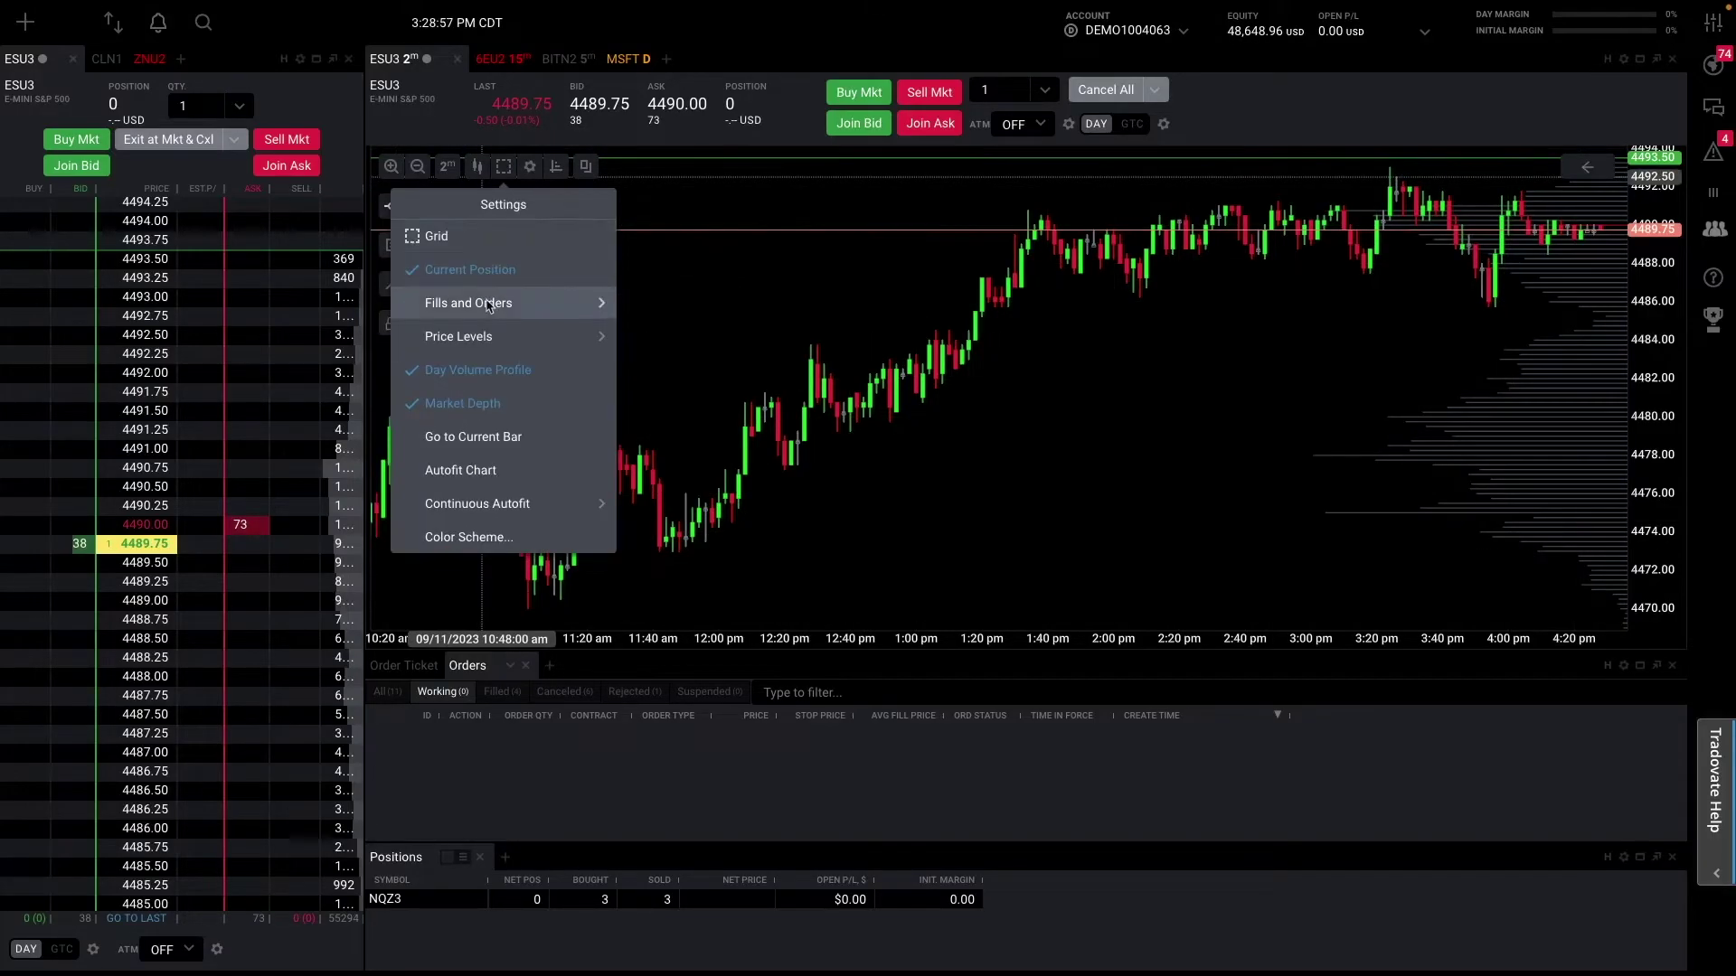
click(540, 309)
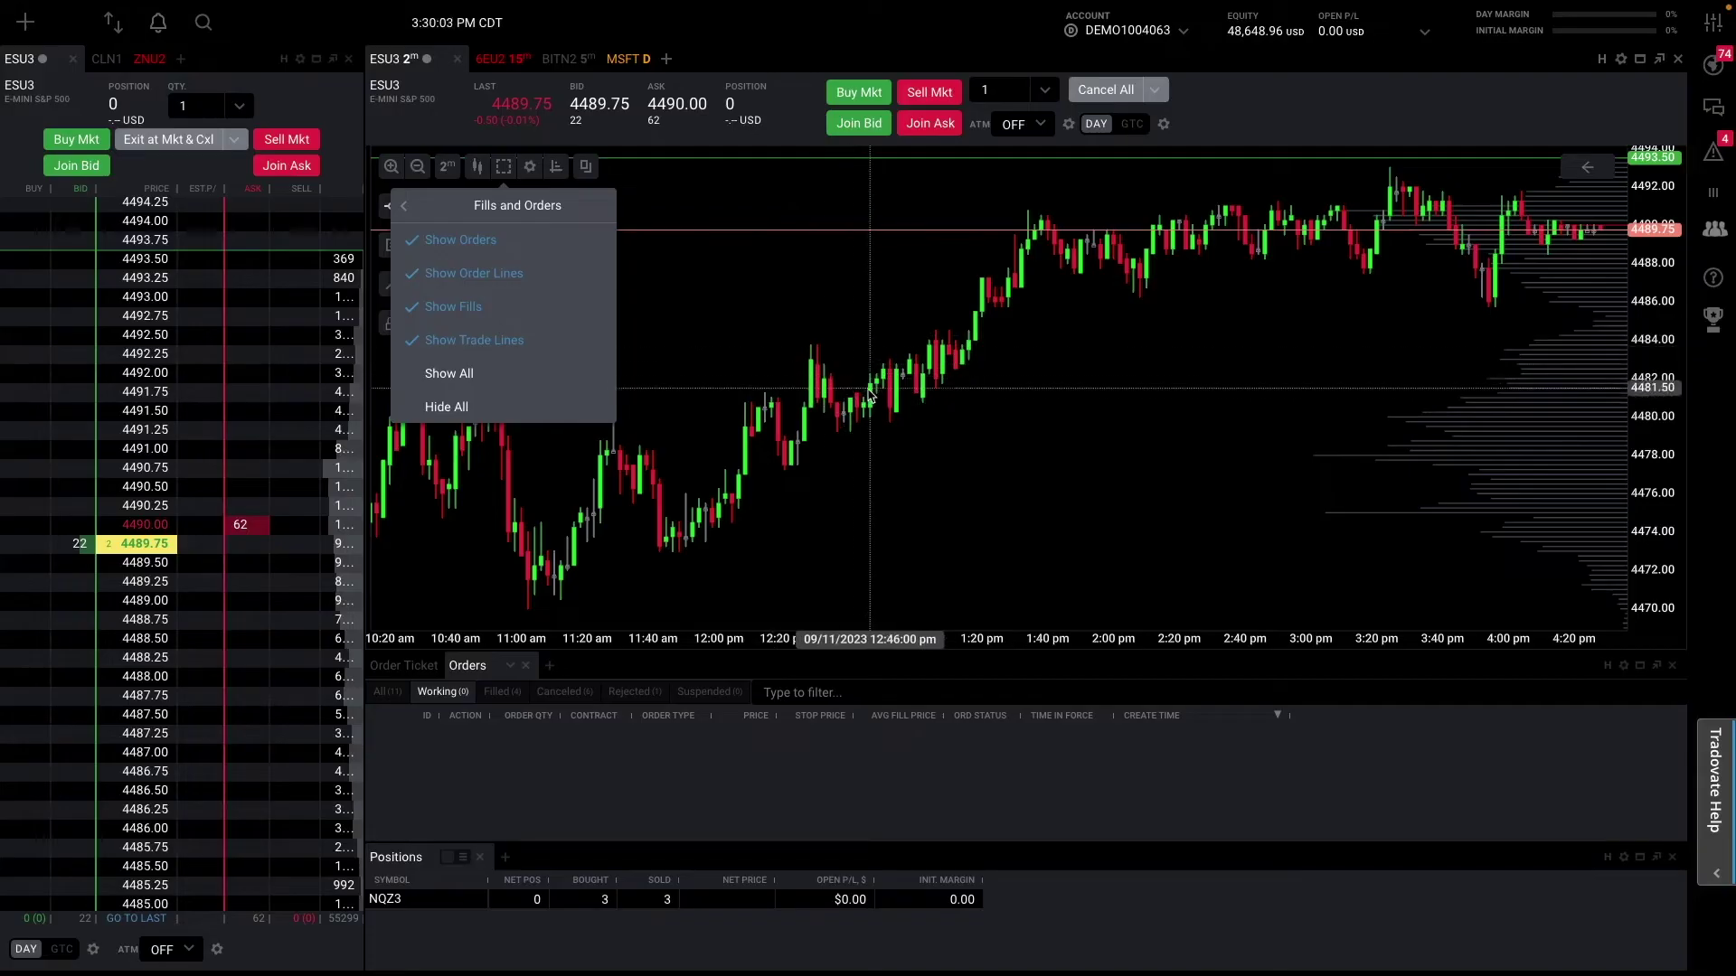
click(403, 208)
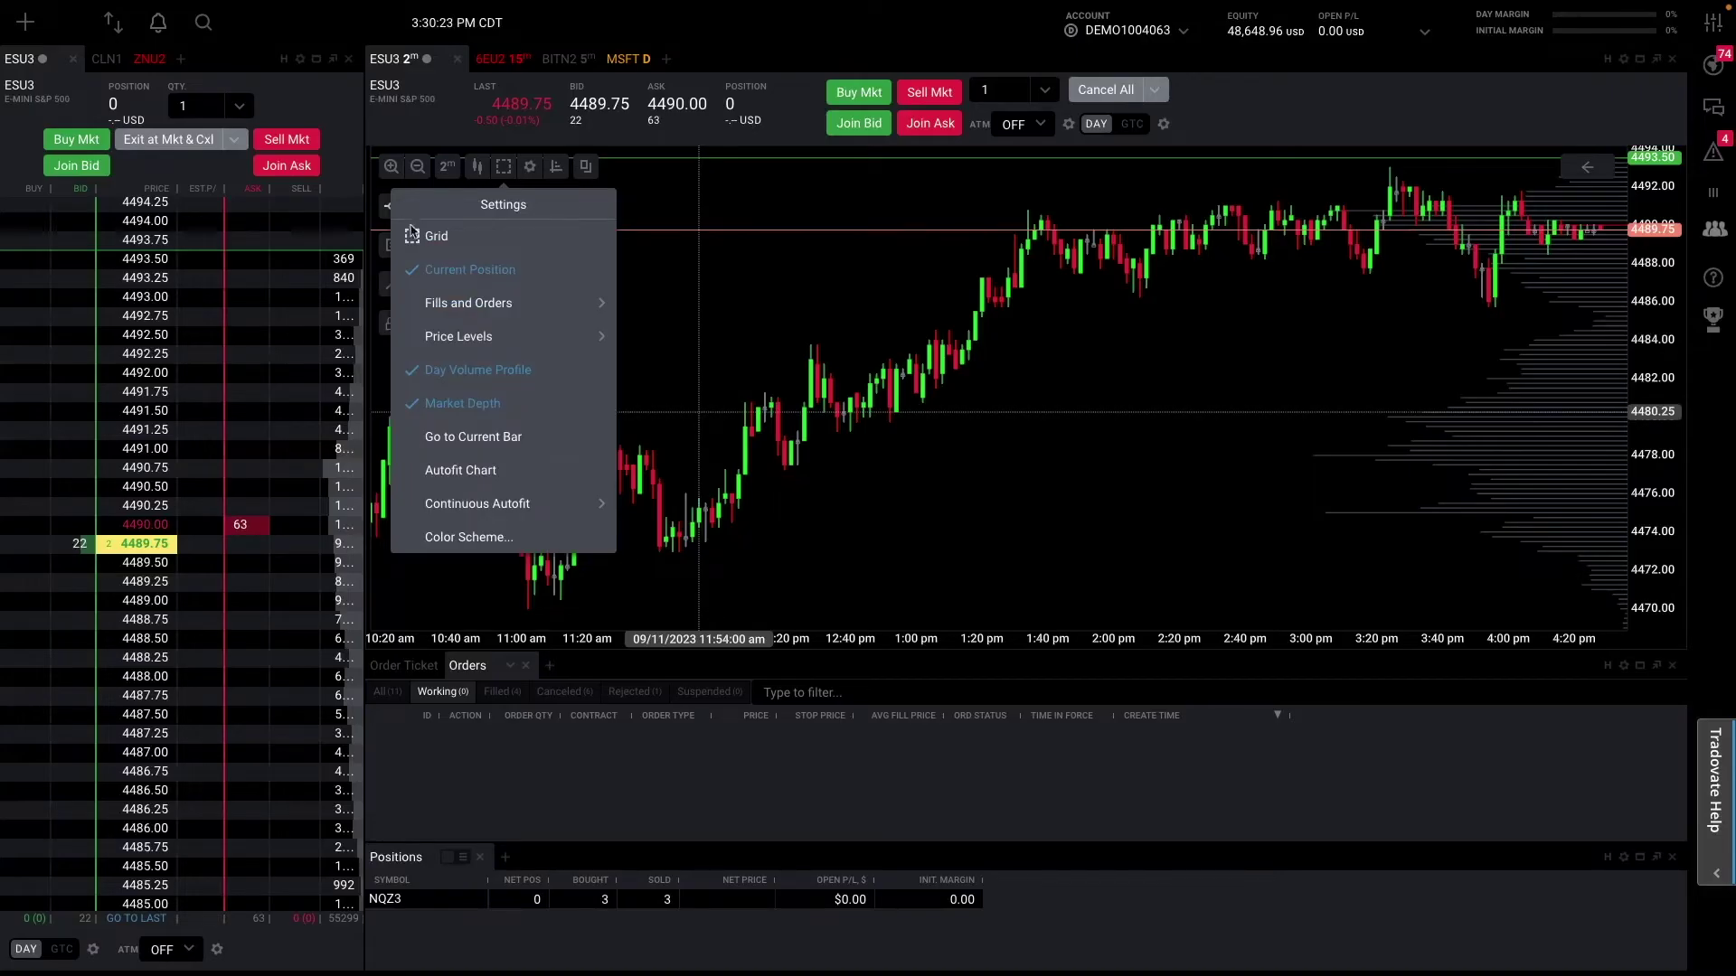
click(409, 406)
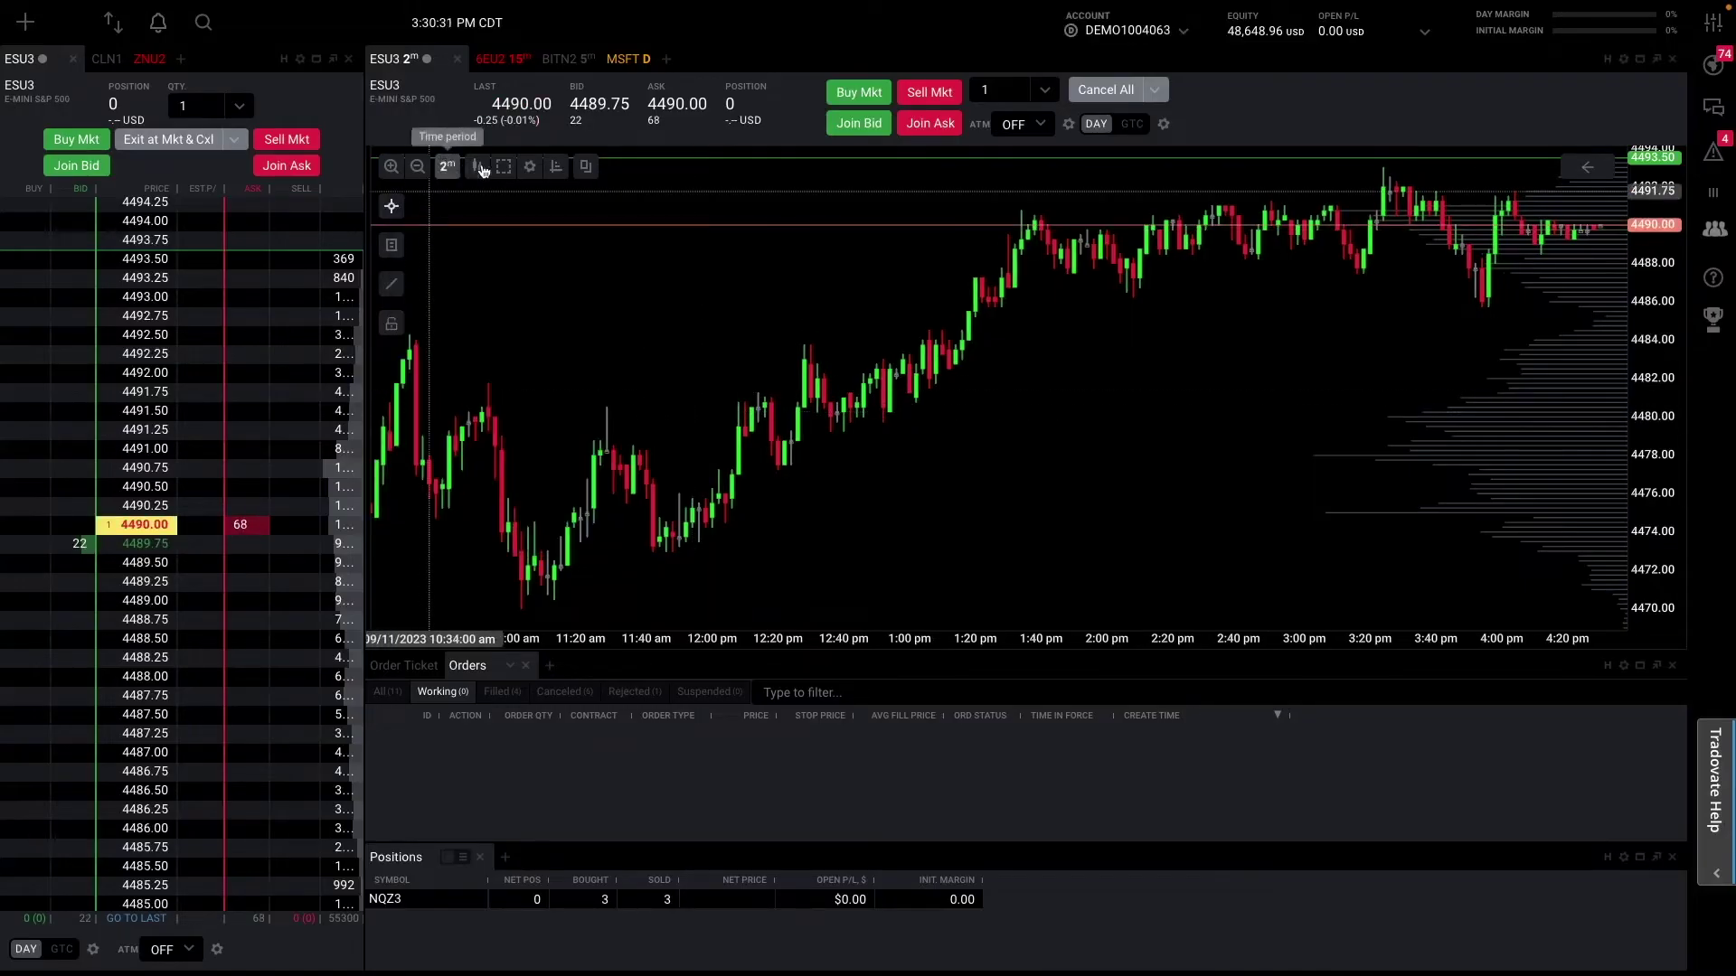
click(504, 167)
click(437, 373)
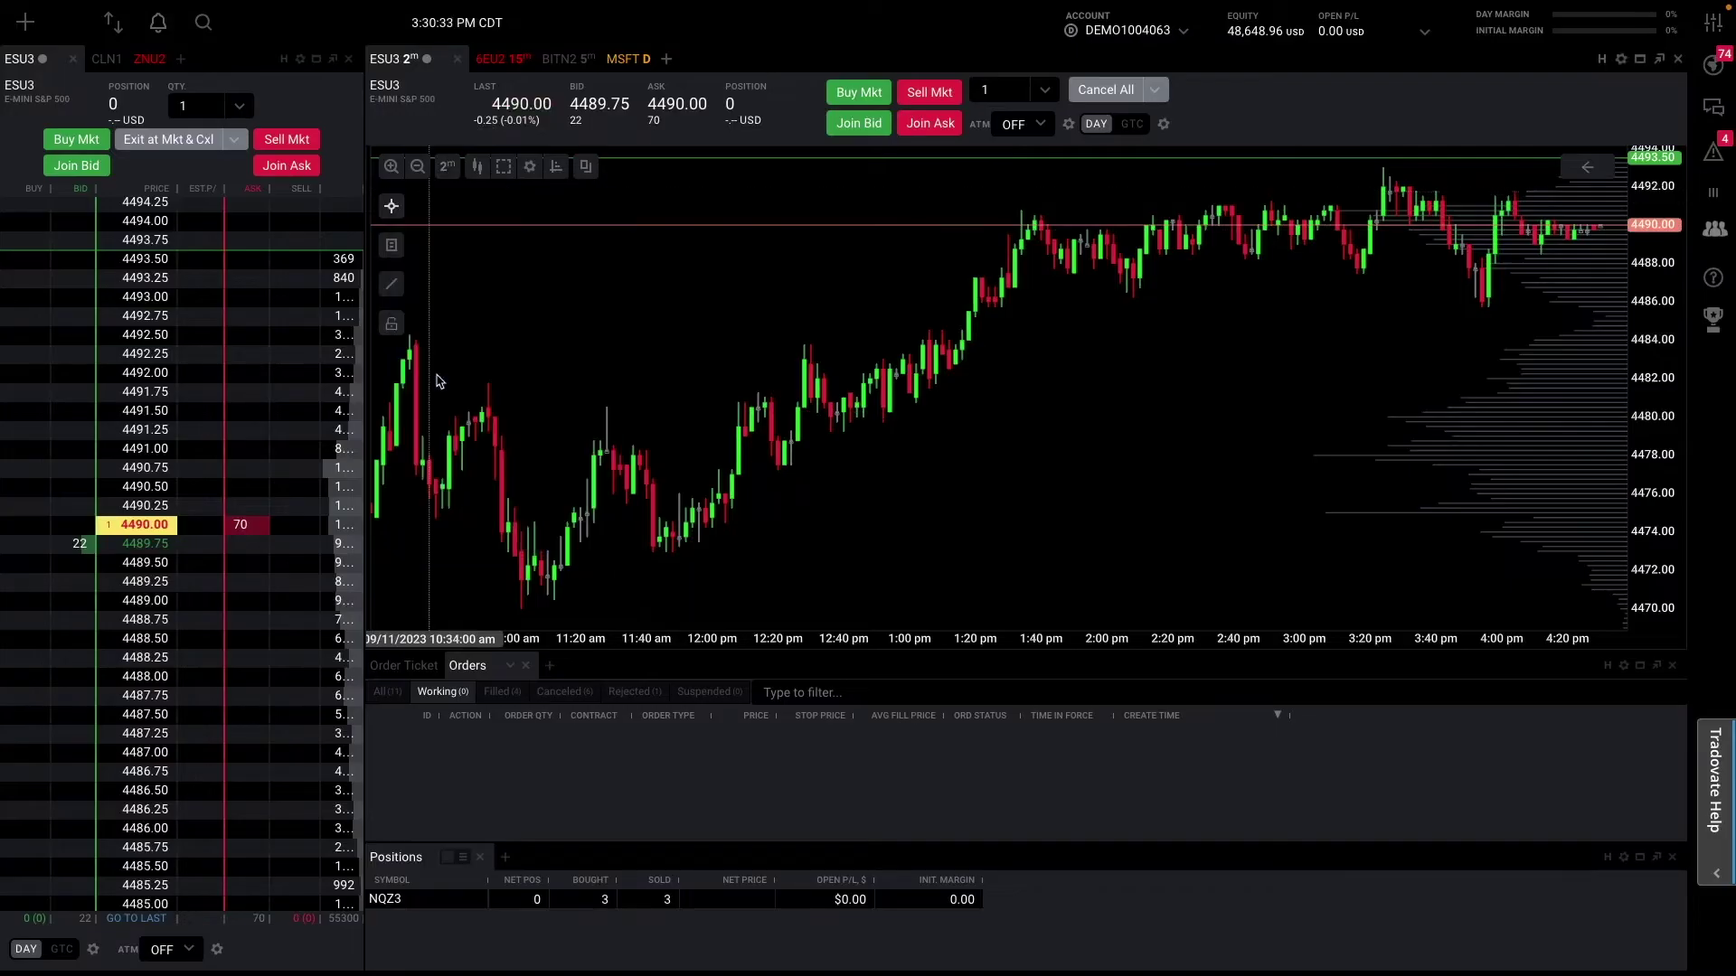
- Examine the customizable colors in a copy of the chart's Dark color scheme and discard the copy
click(504, 166)
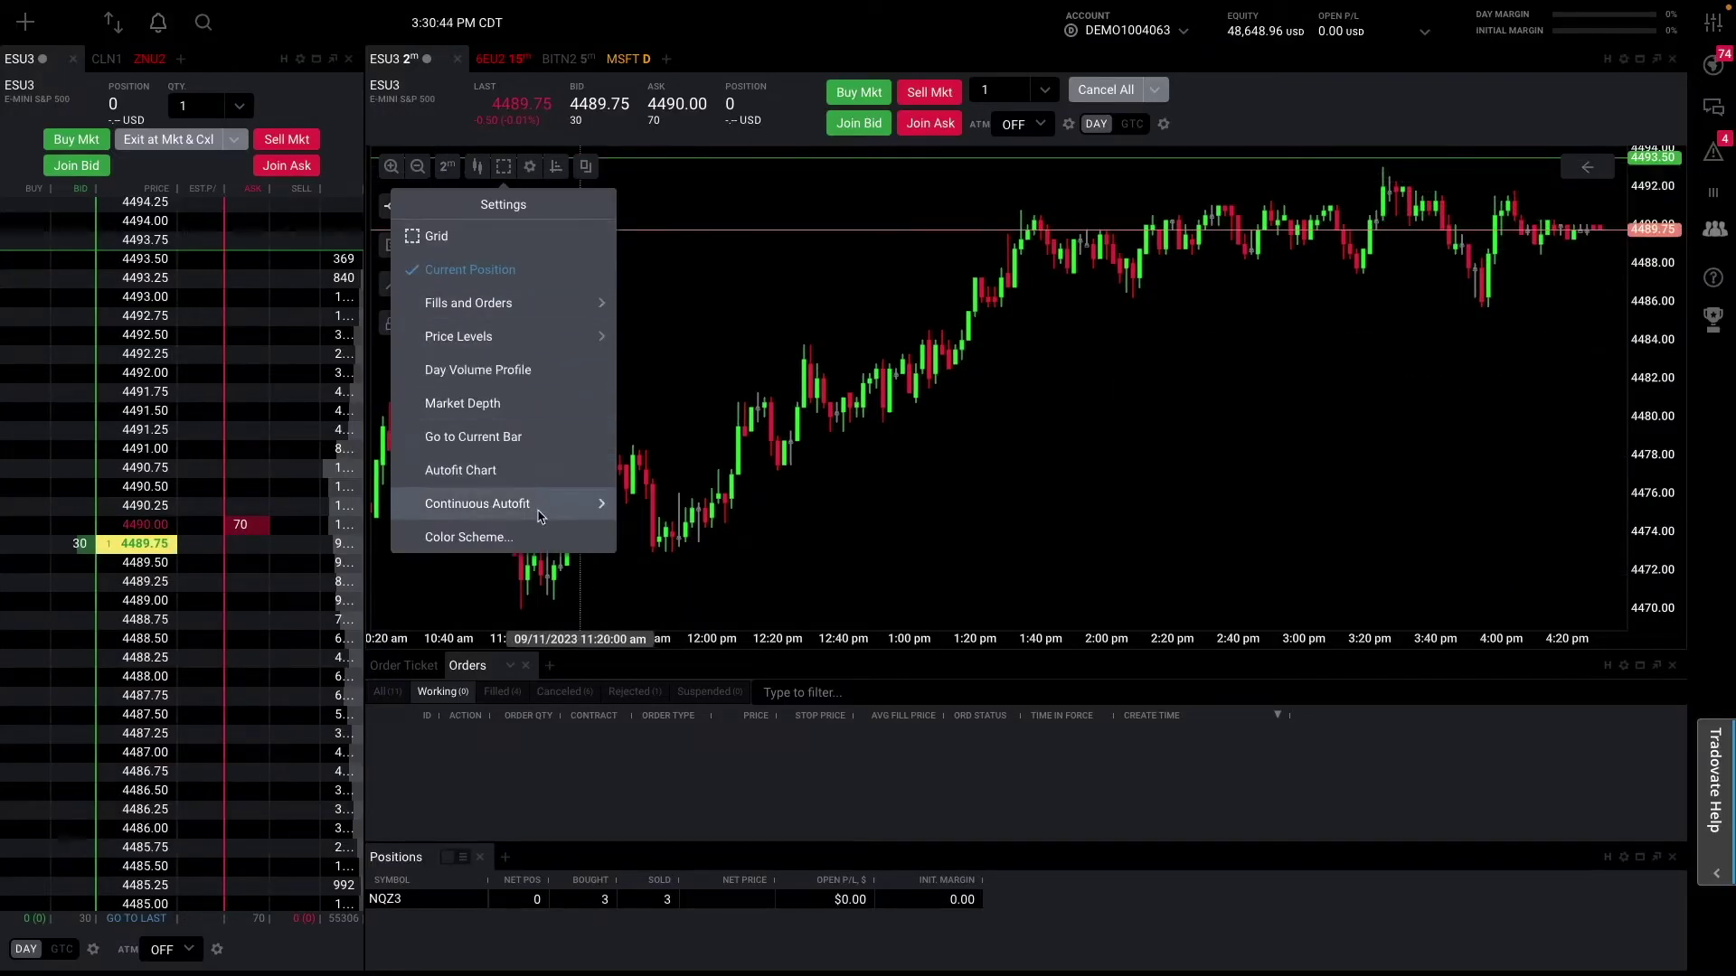
click(477, 540)
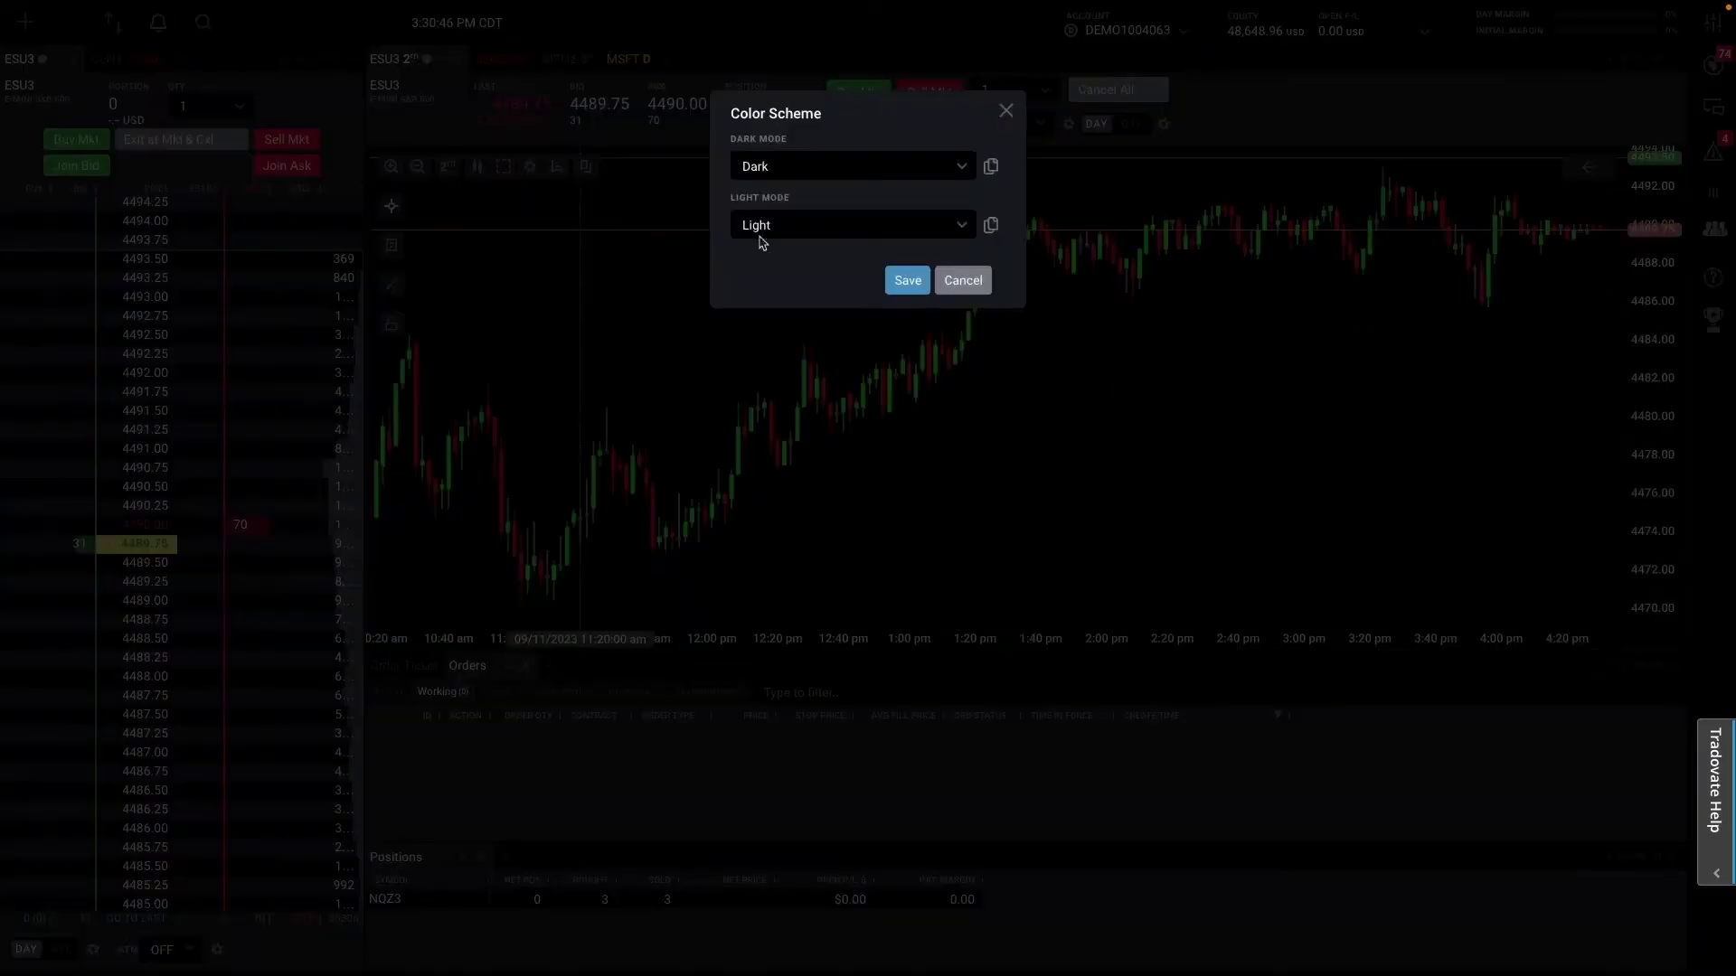
click(879, 171)
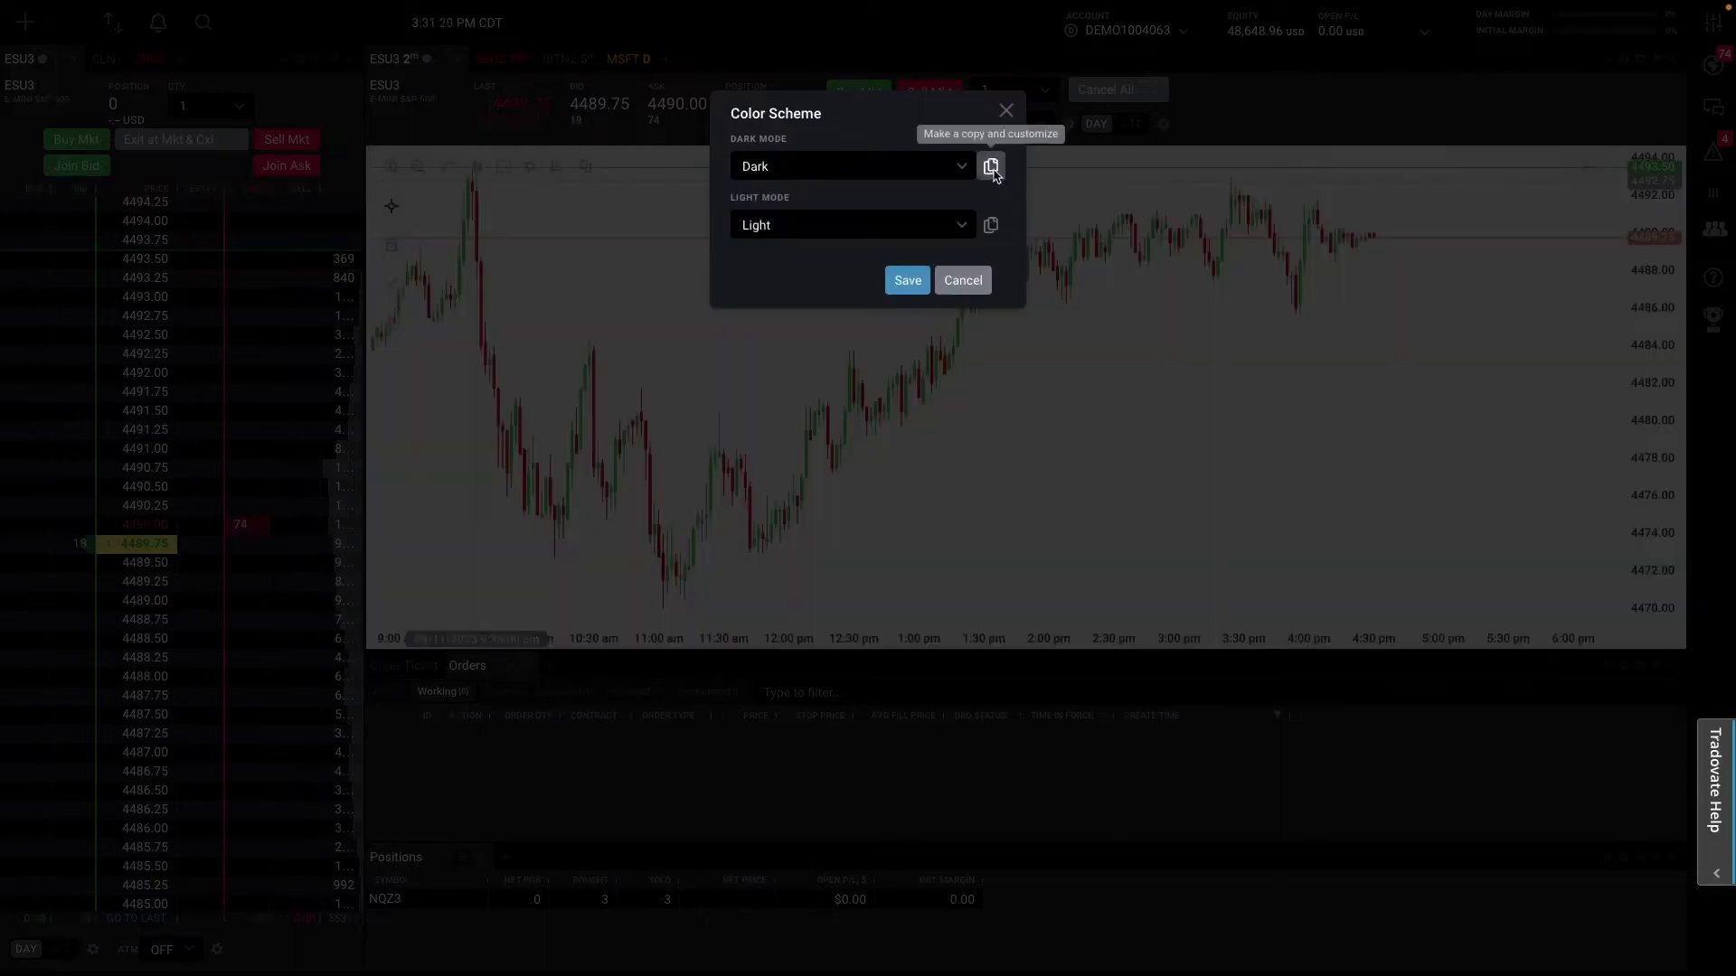
click(991, 168)
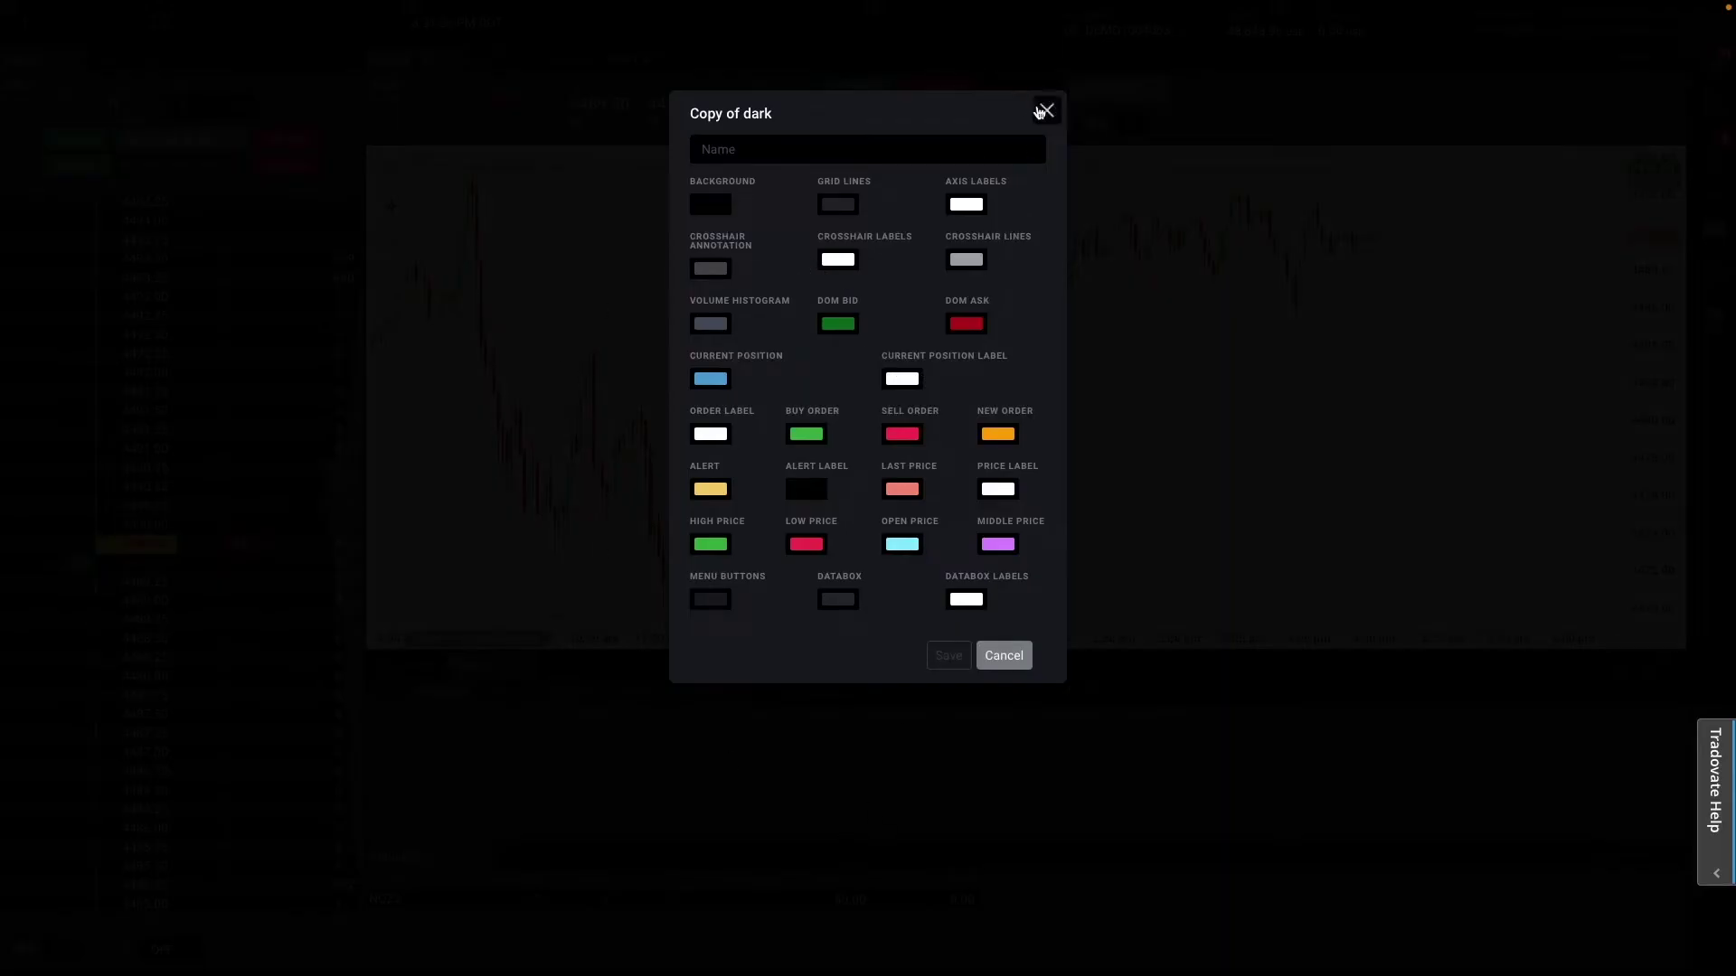
click(1005, 658)
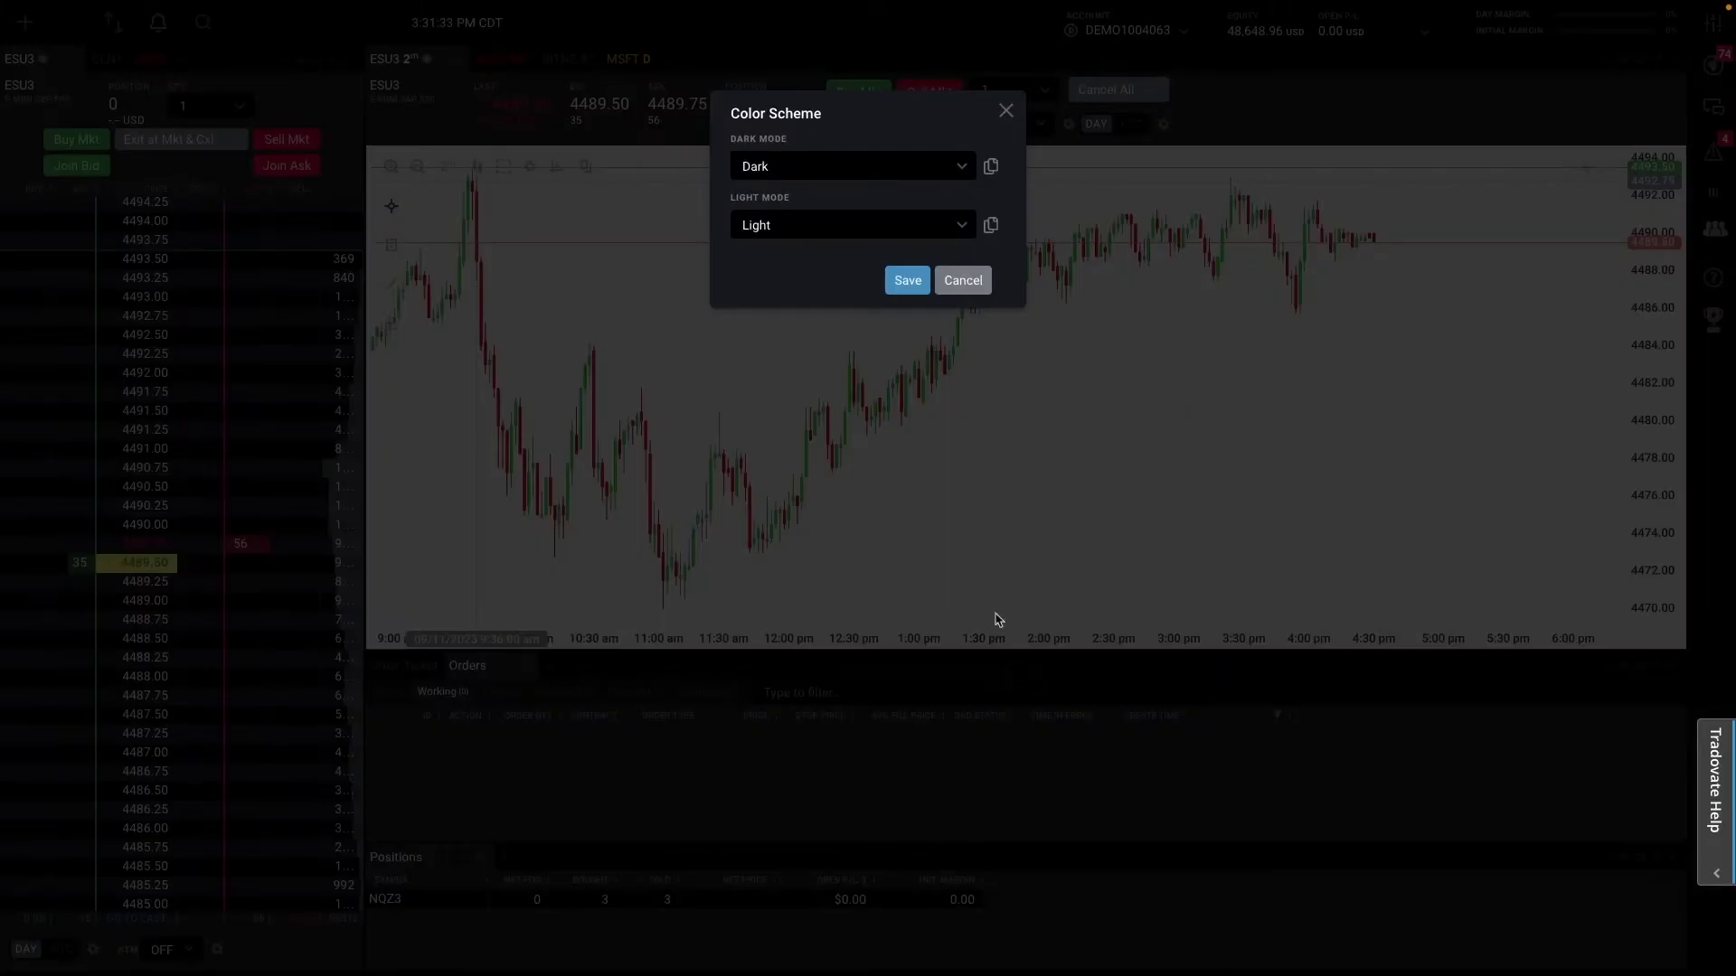
- Choose the chart's dark mode and light mode color schemes and save them
click(847, 170)
click(818, 171)
click(763, 231)
click(776, 253)
click(908, 281)
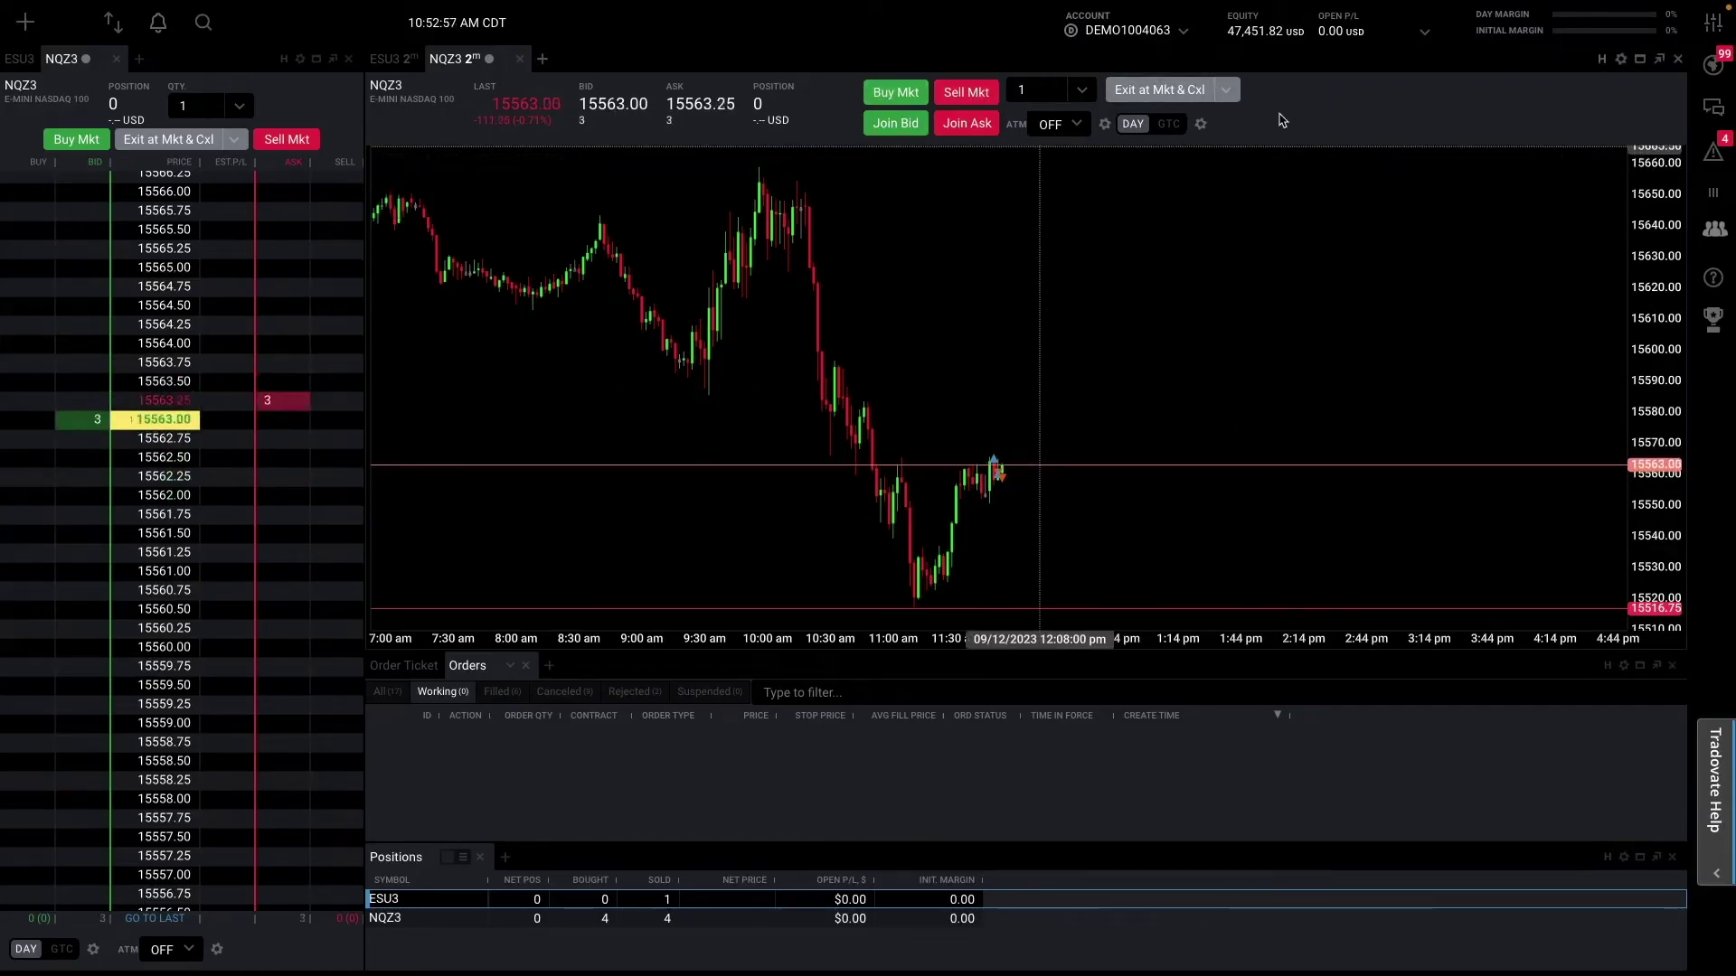
- Turn Trade Mode off and back on for the NQZ3 chart
click(1621, 59)
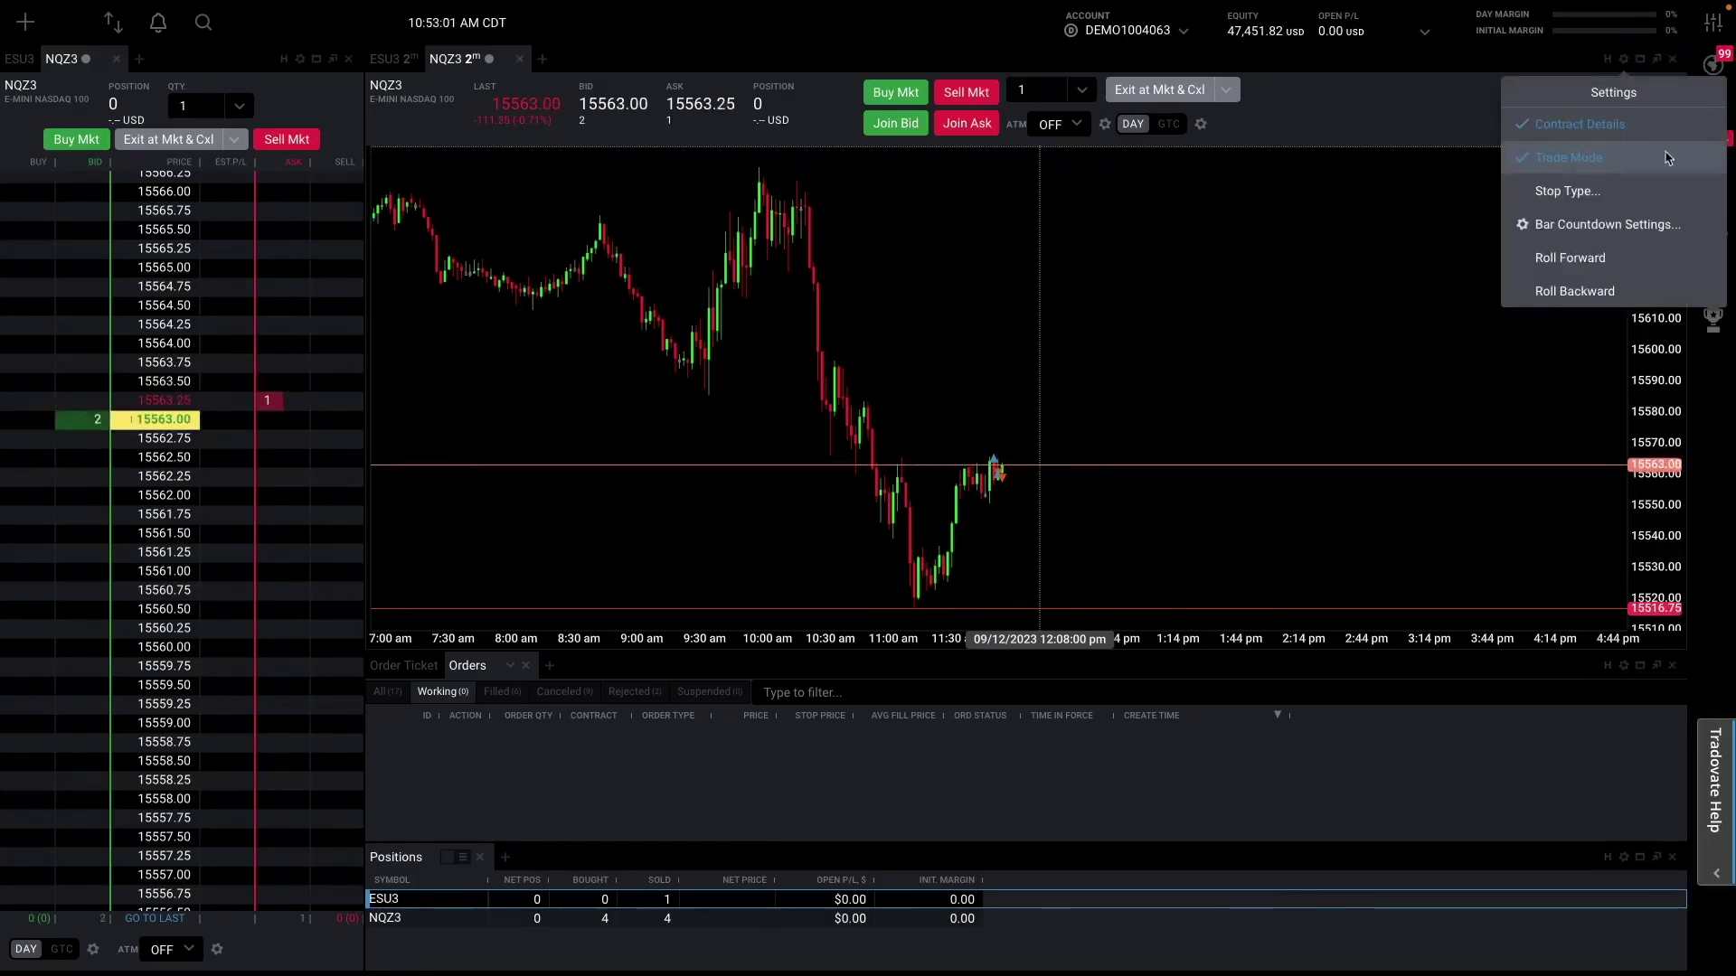
click(1578, 158)
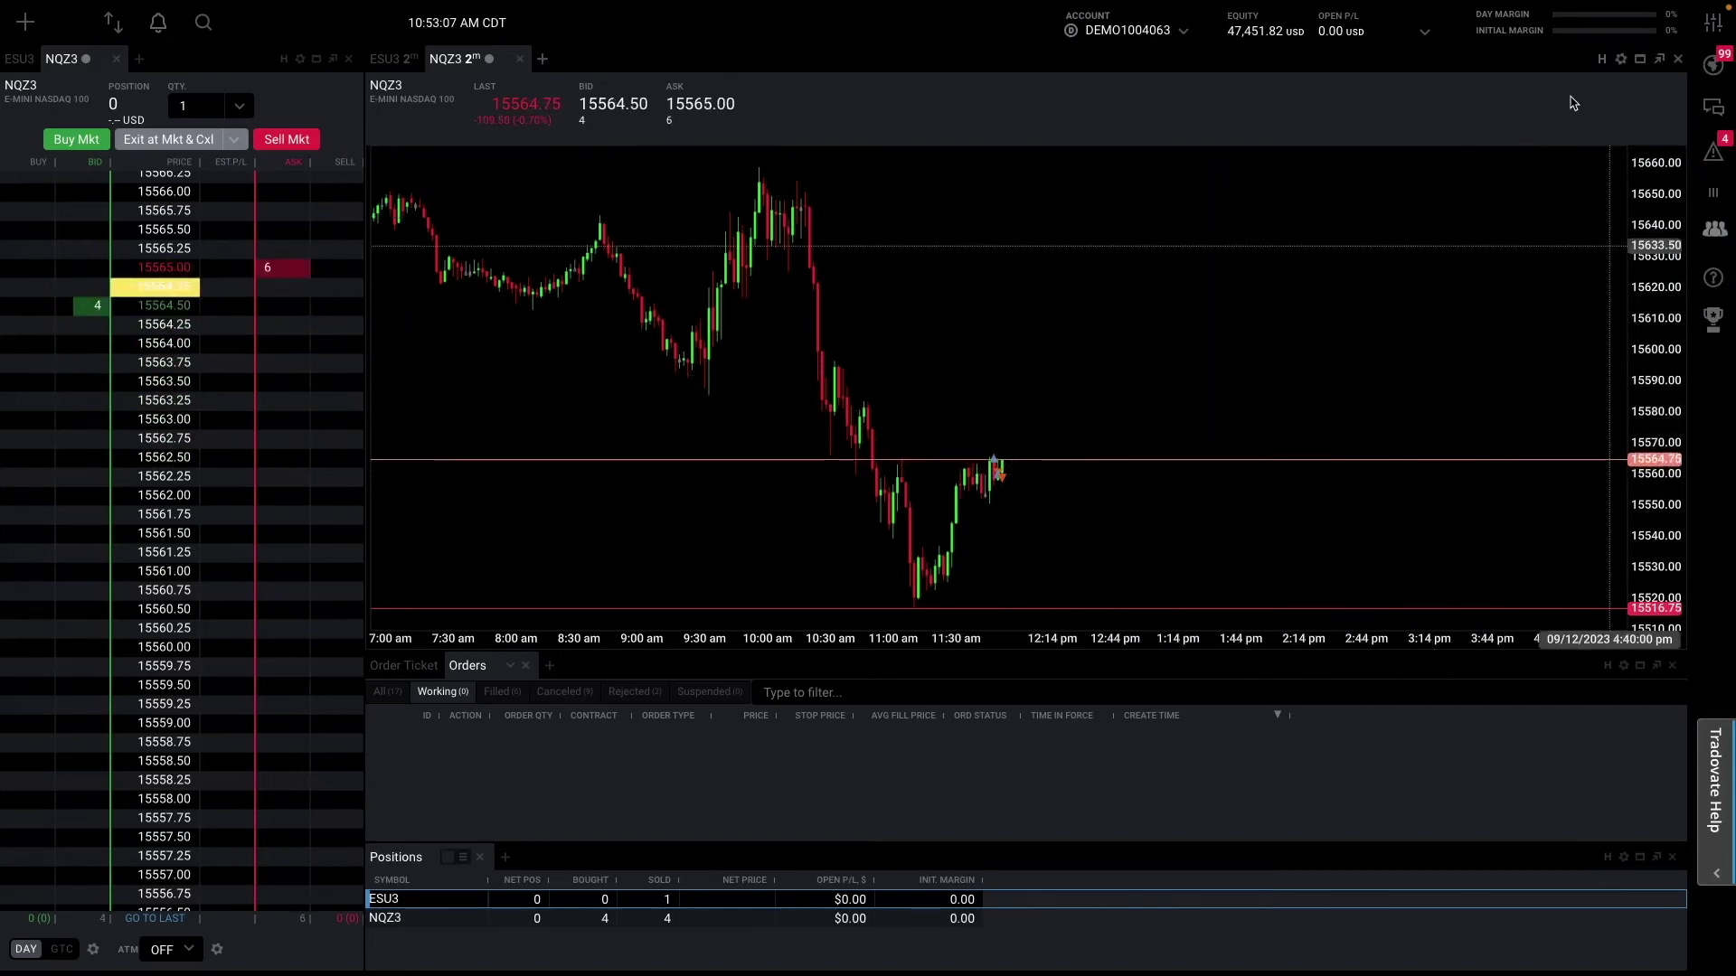
click(1621, 59)
click(1571, 156)
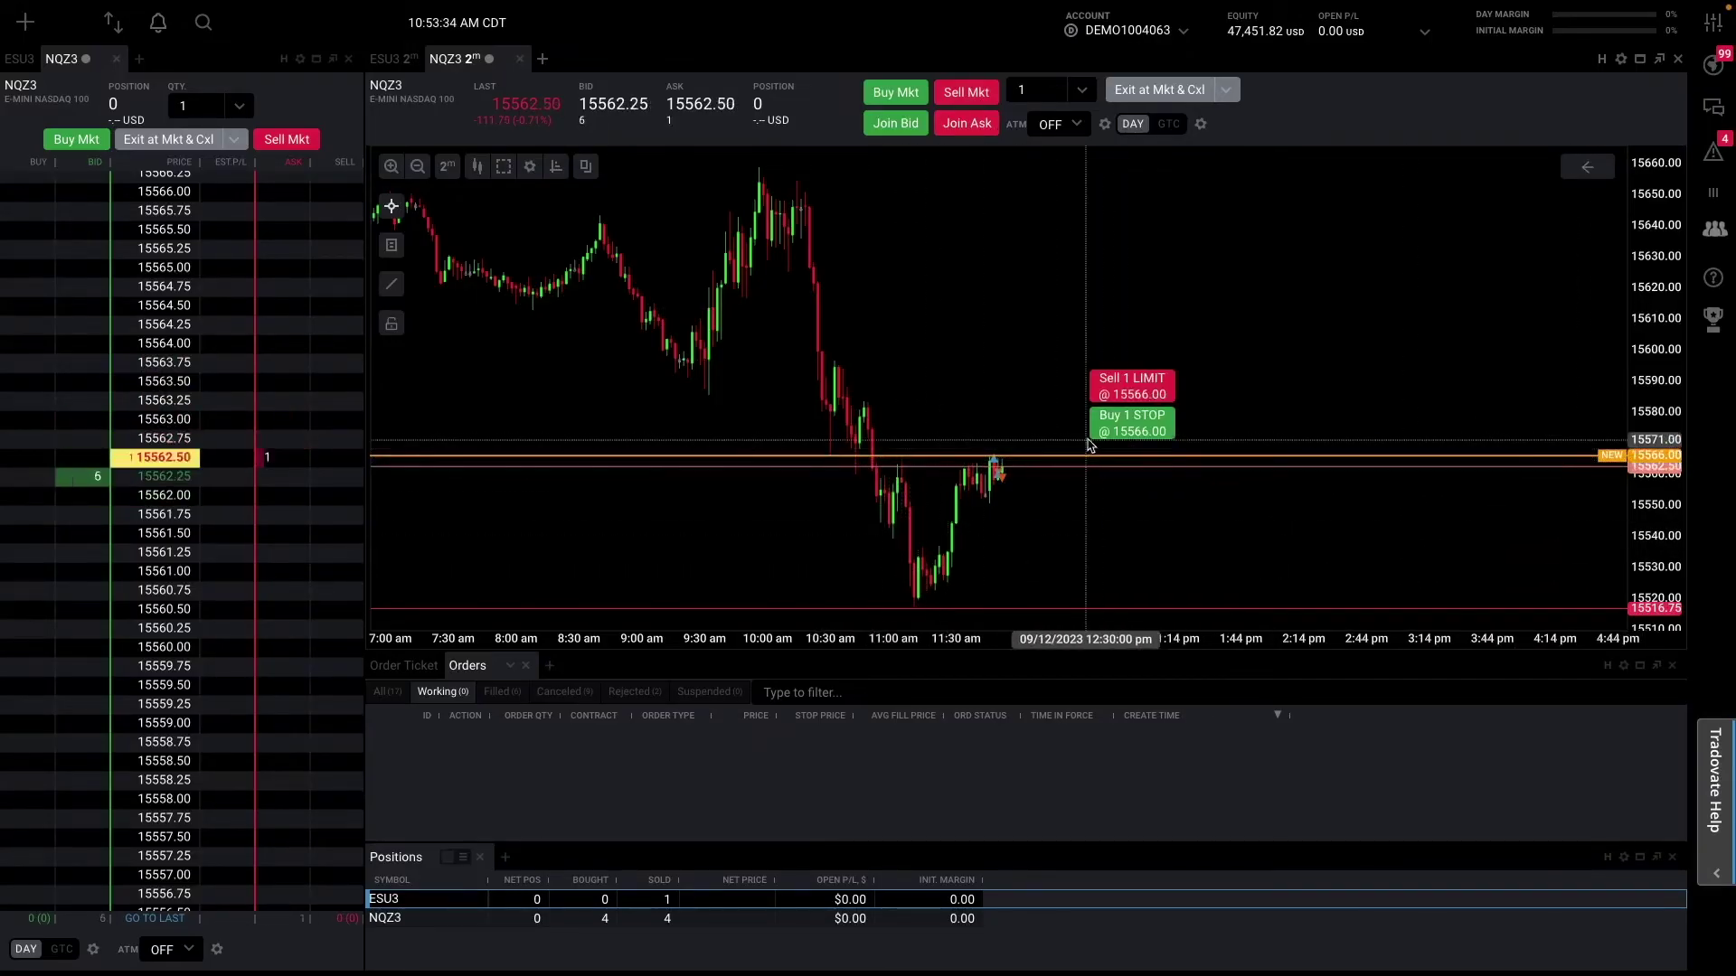
- Place a 1-contract NQZ3 buy stop order at 15566.00 and a 1-contract sell stop order at 15550.75 from the chart
click(1137, 430)
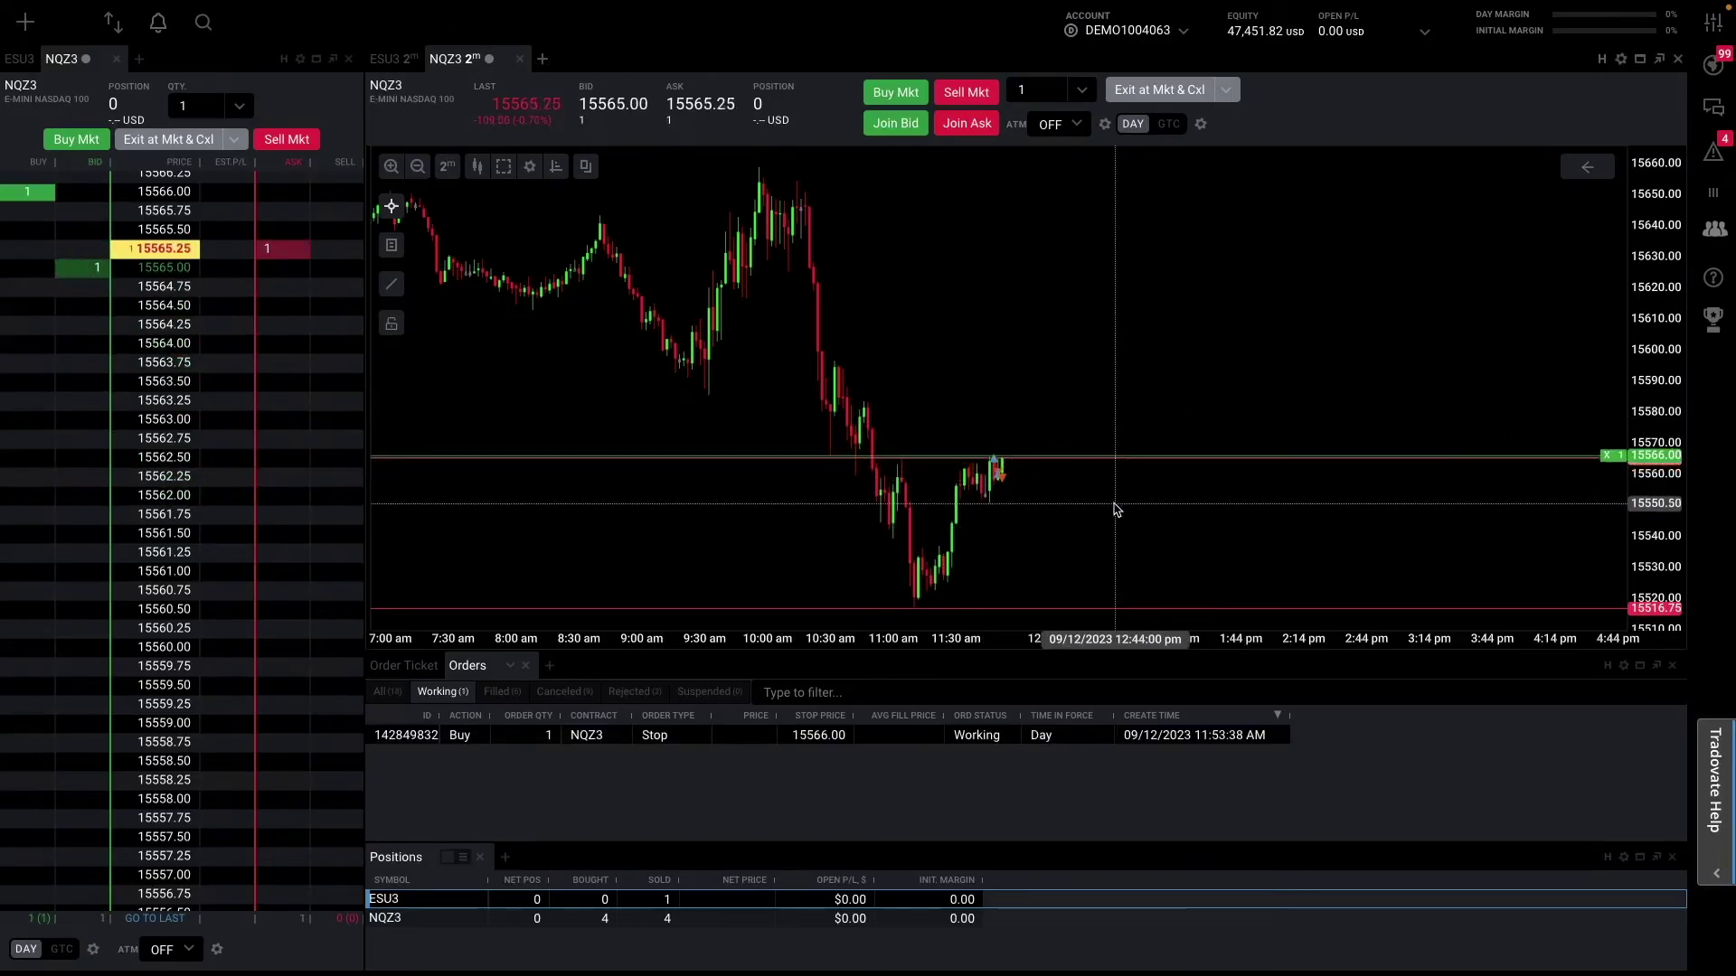
click(1114, 504)
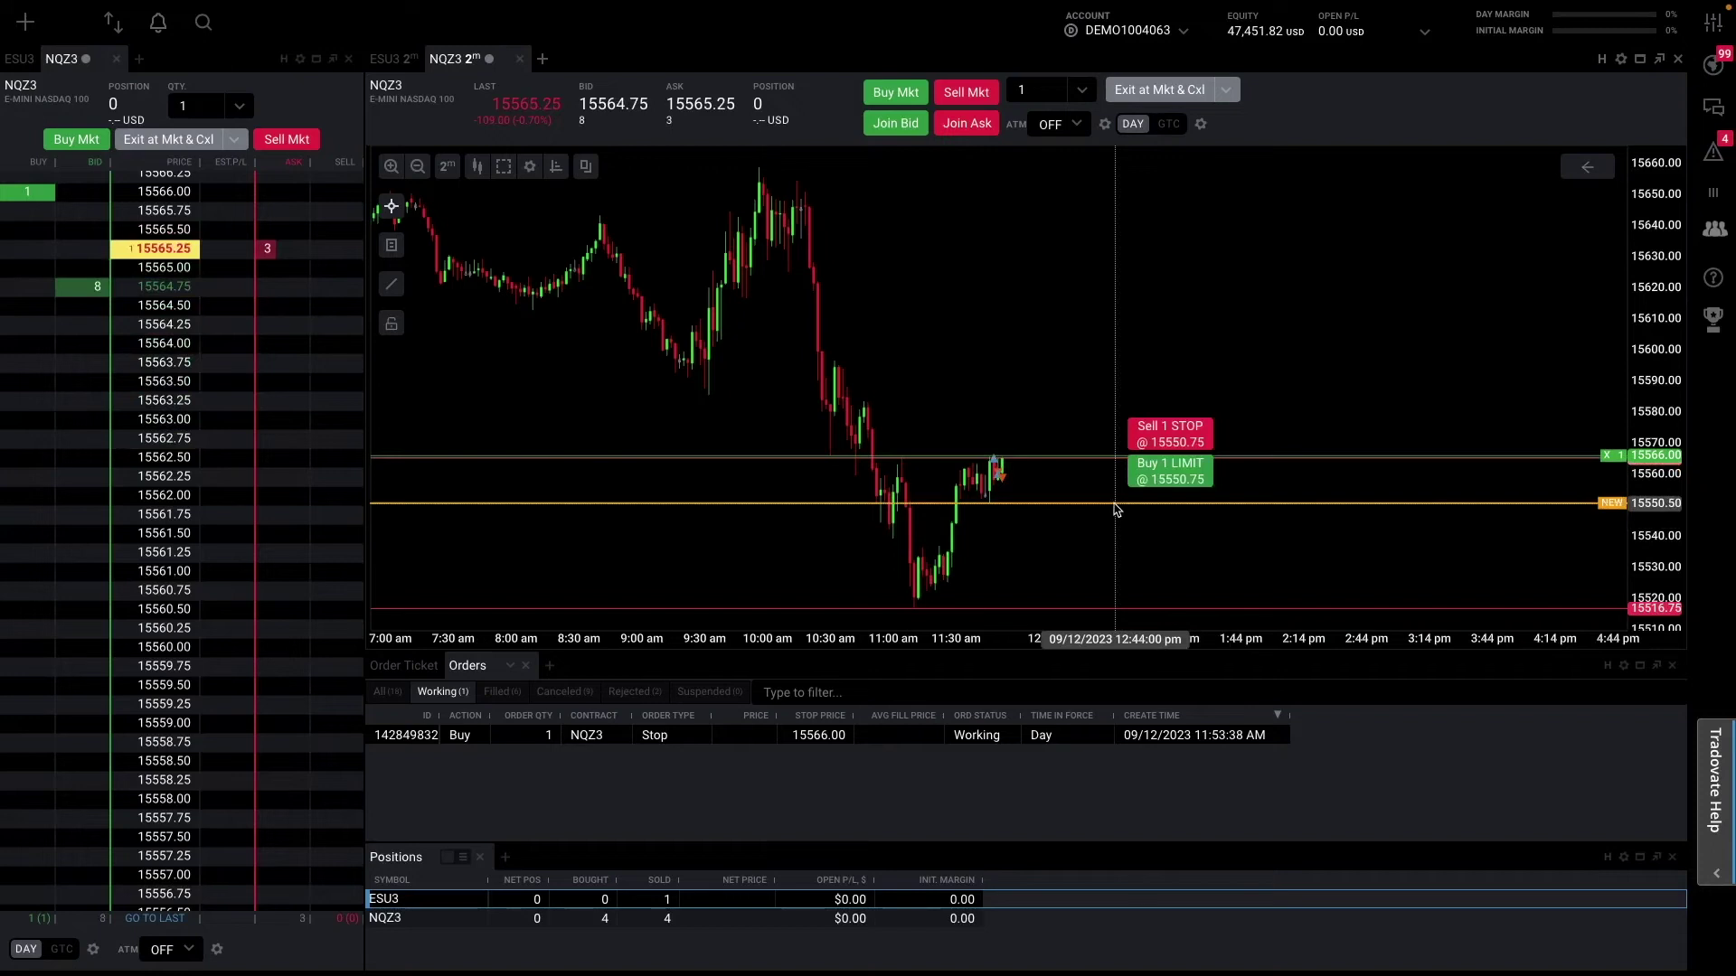
click(1187, 426)
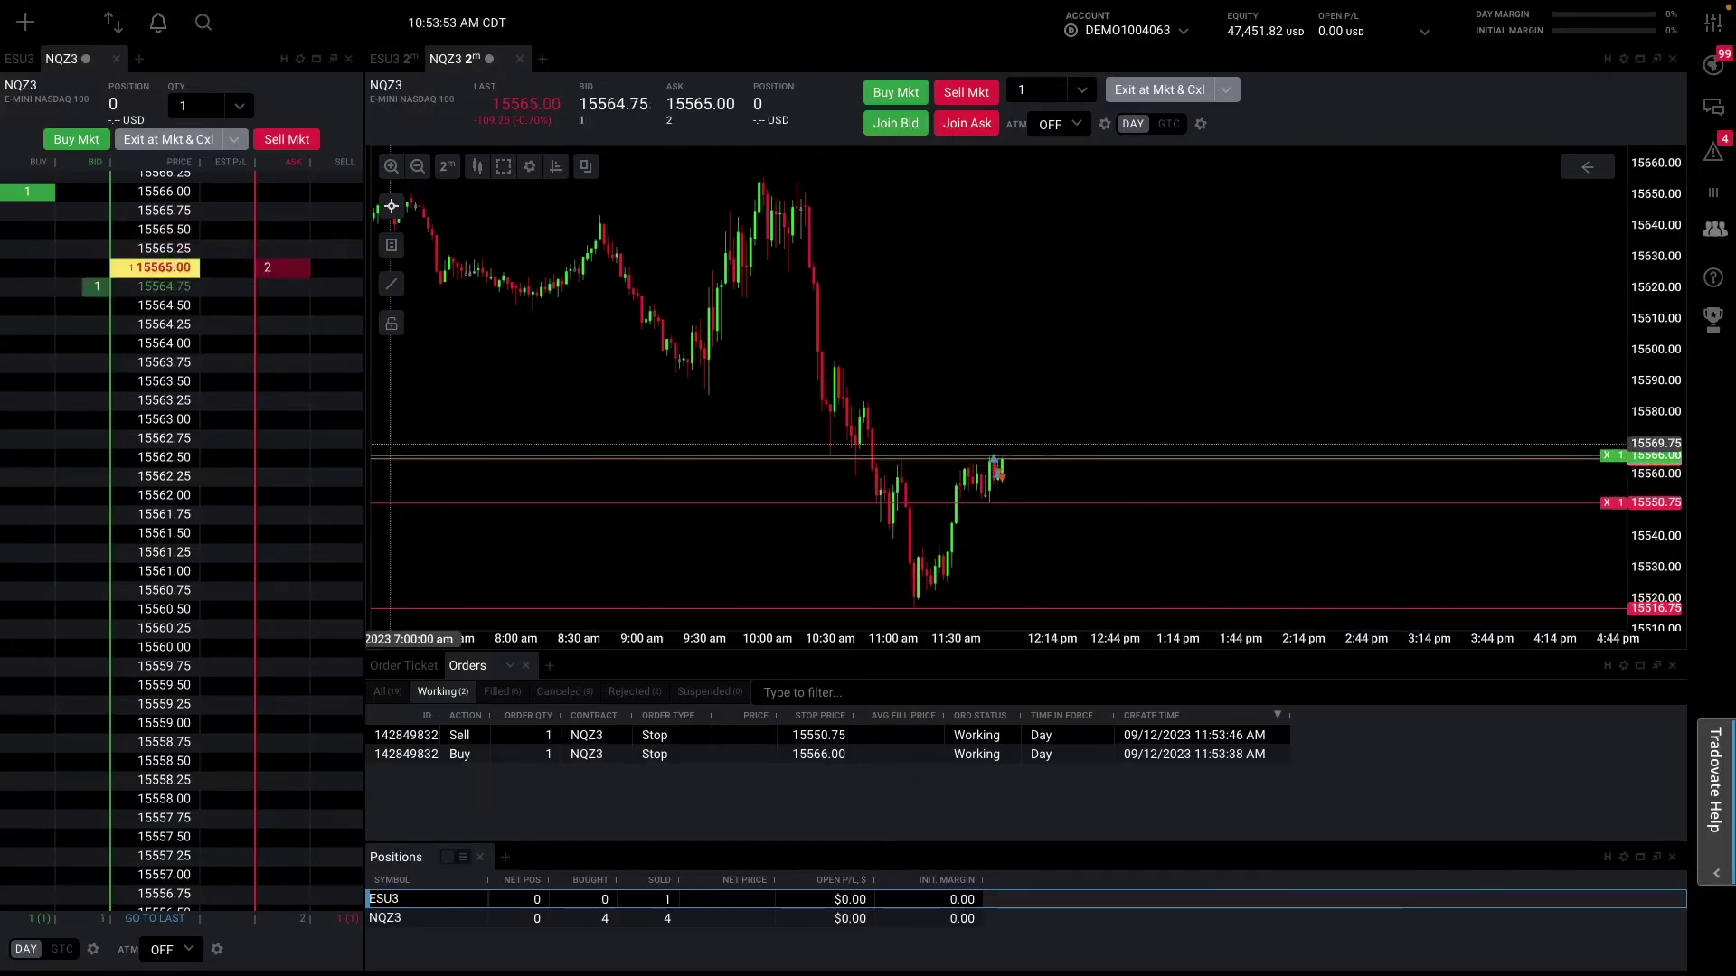
scroll(32, 316, up, 2)
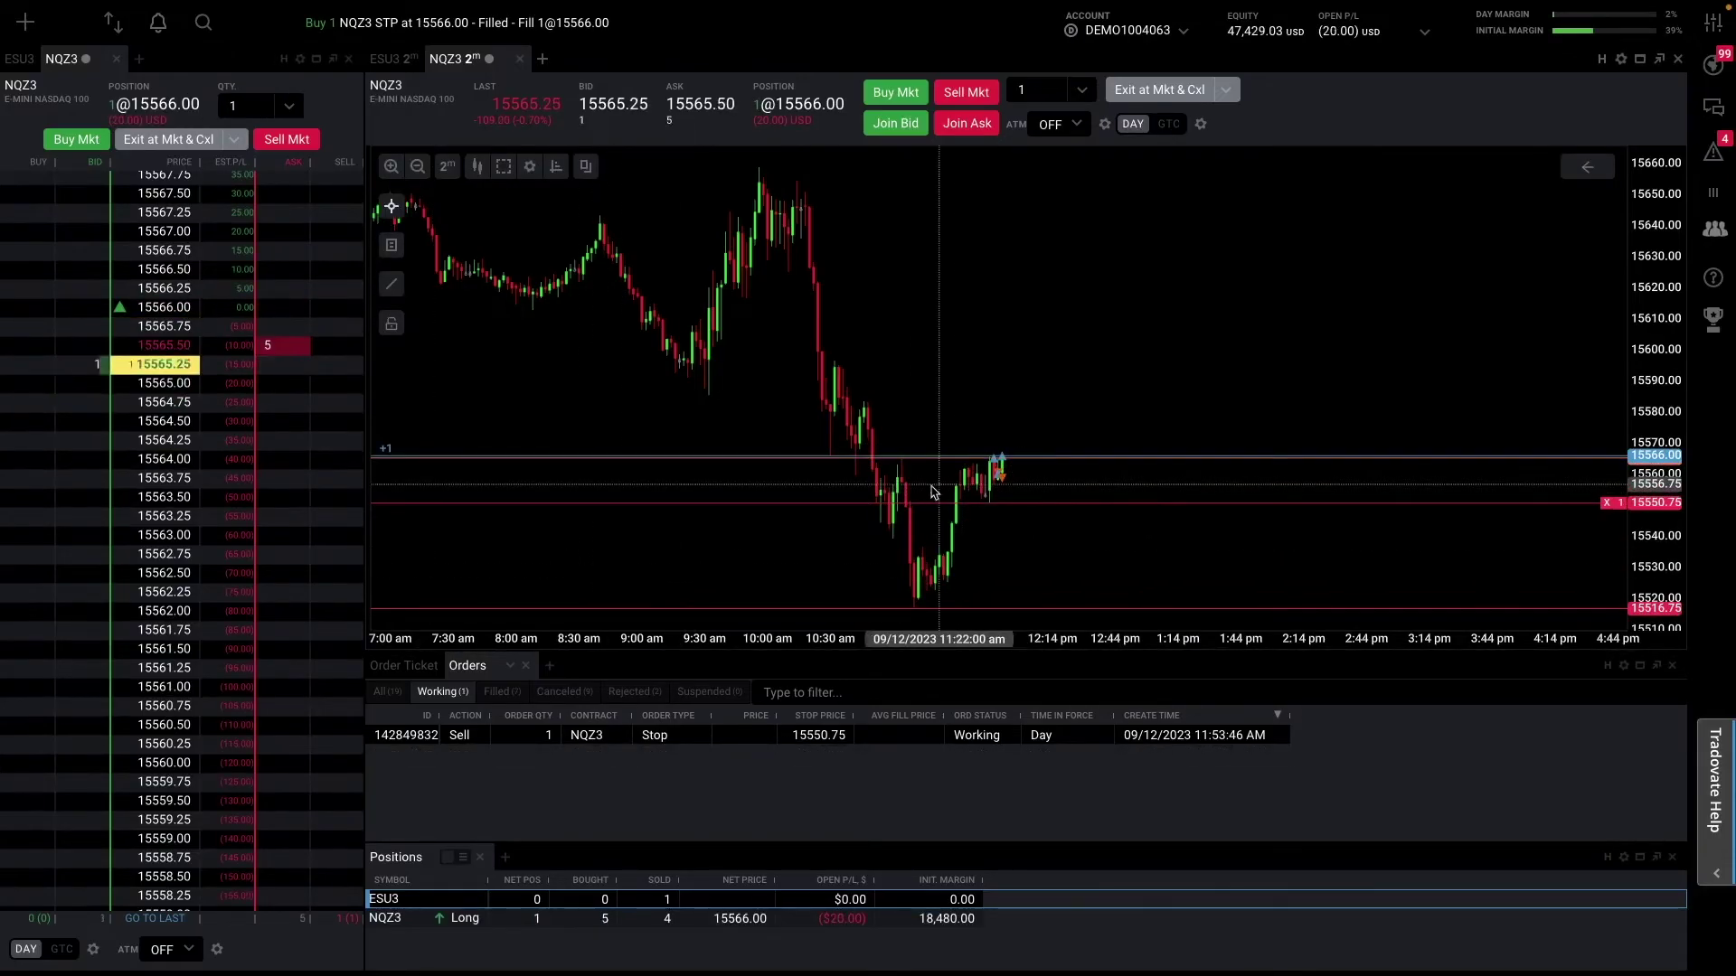
- Cancel the working NQZ3 sell stop on the chart and place a 1-contract sell stop at 15550.00 in the DOM
click(1606, 503)
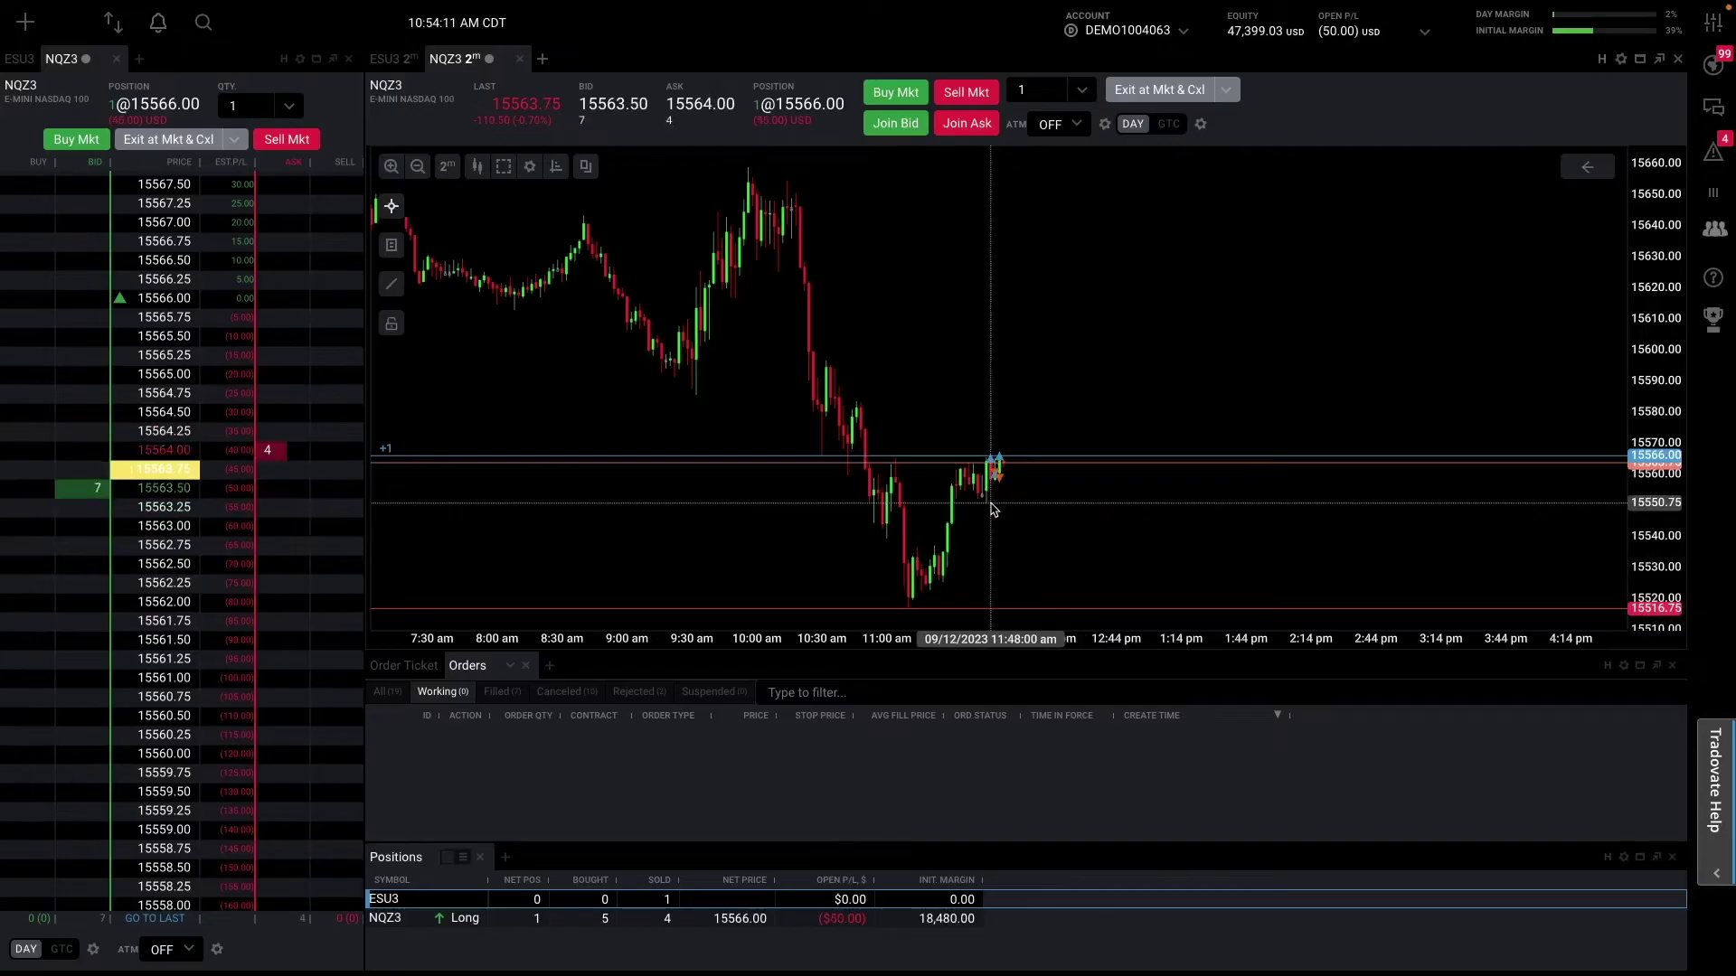
scroll(277, 642, down, 5)
scroll(286, 645, up, 3)
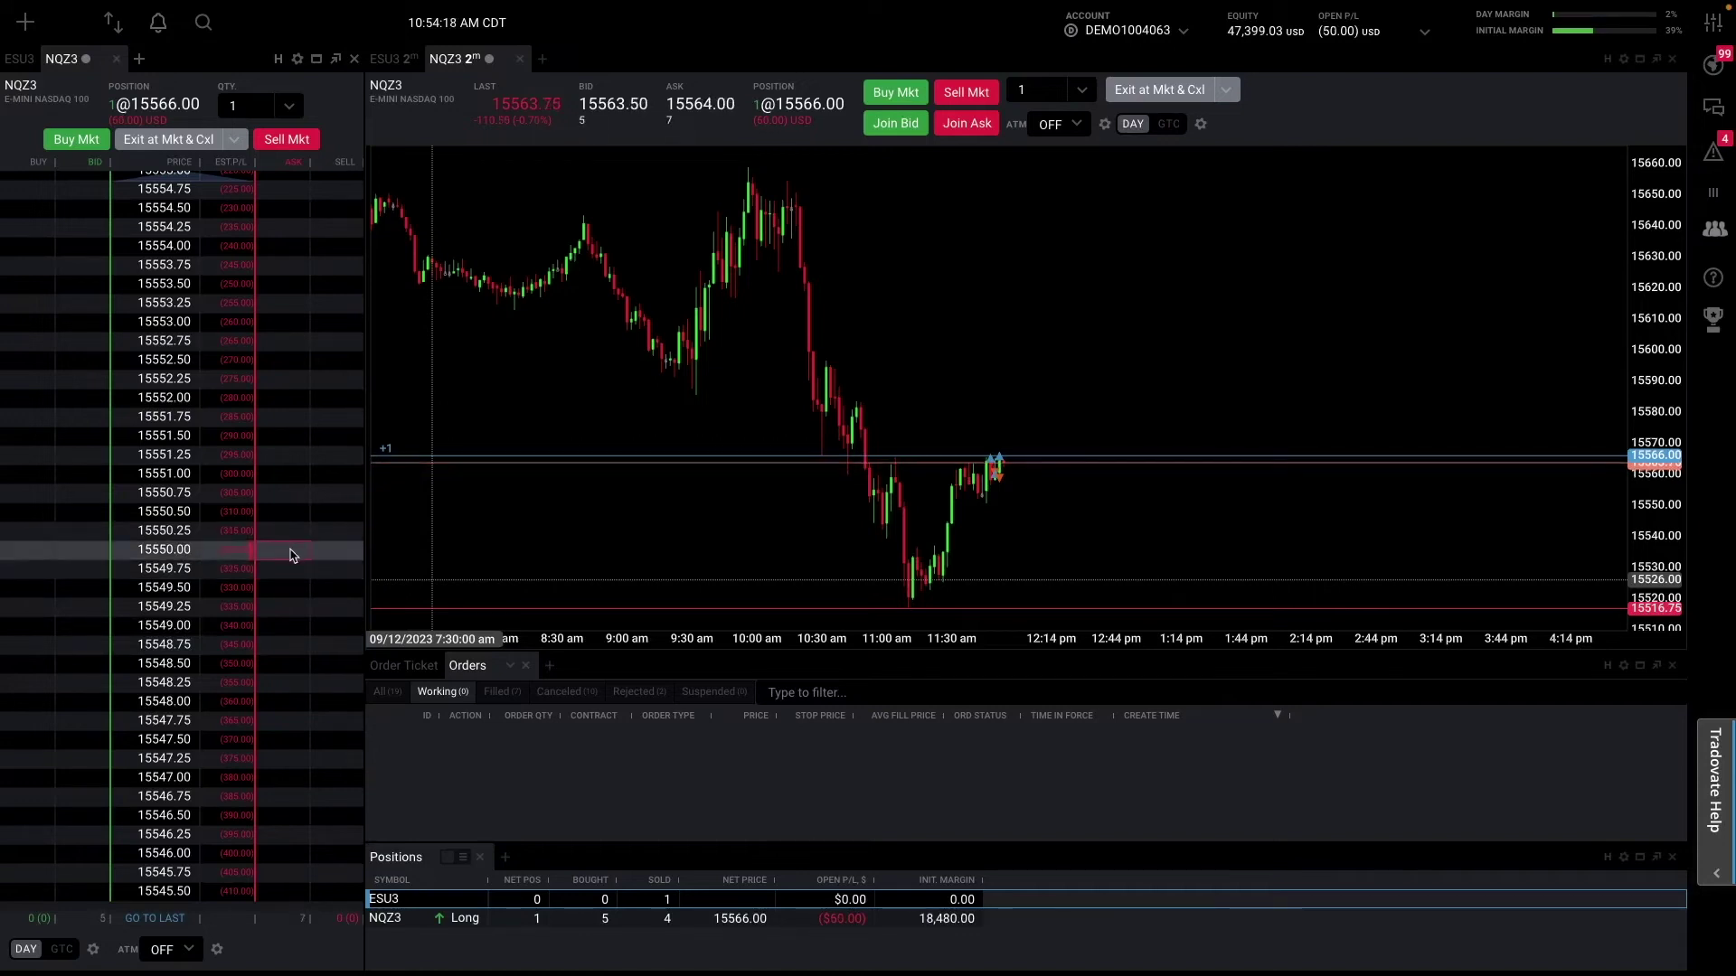
click(292, 551)
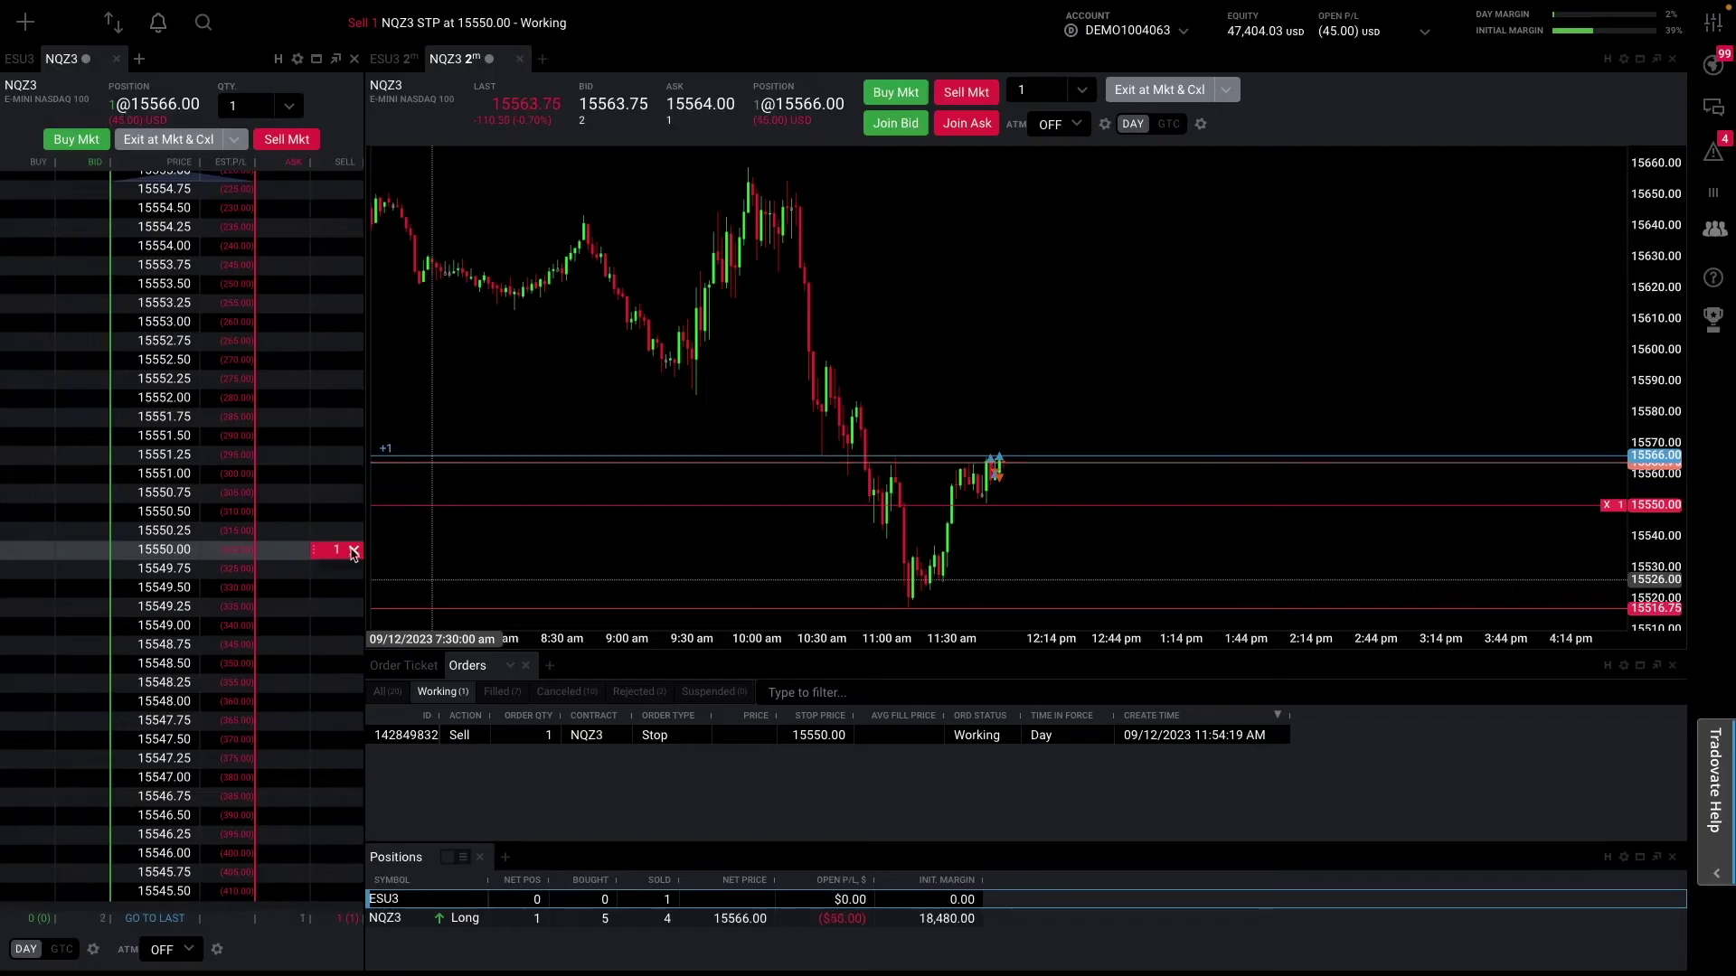
- Move the NQZ3 sell stop order to 15549.75 in the DOM and view its quantity choices
drag(1645, 506, 1645, 505)
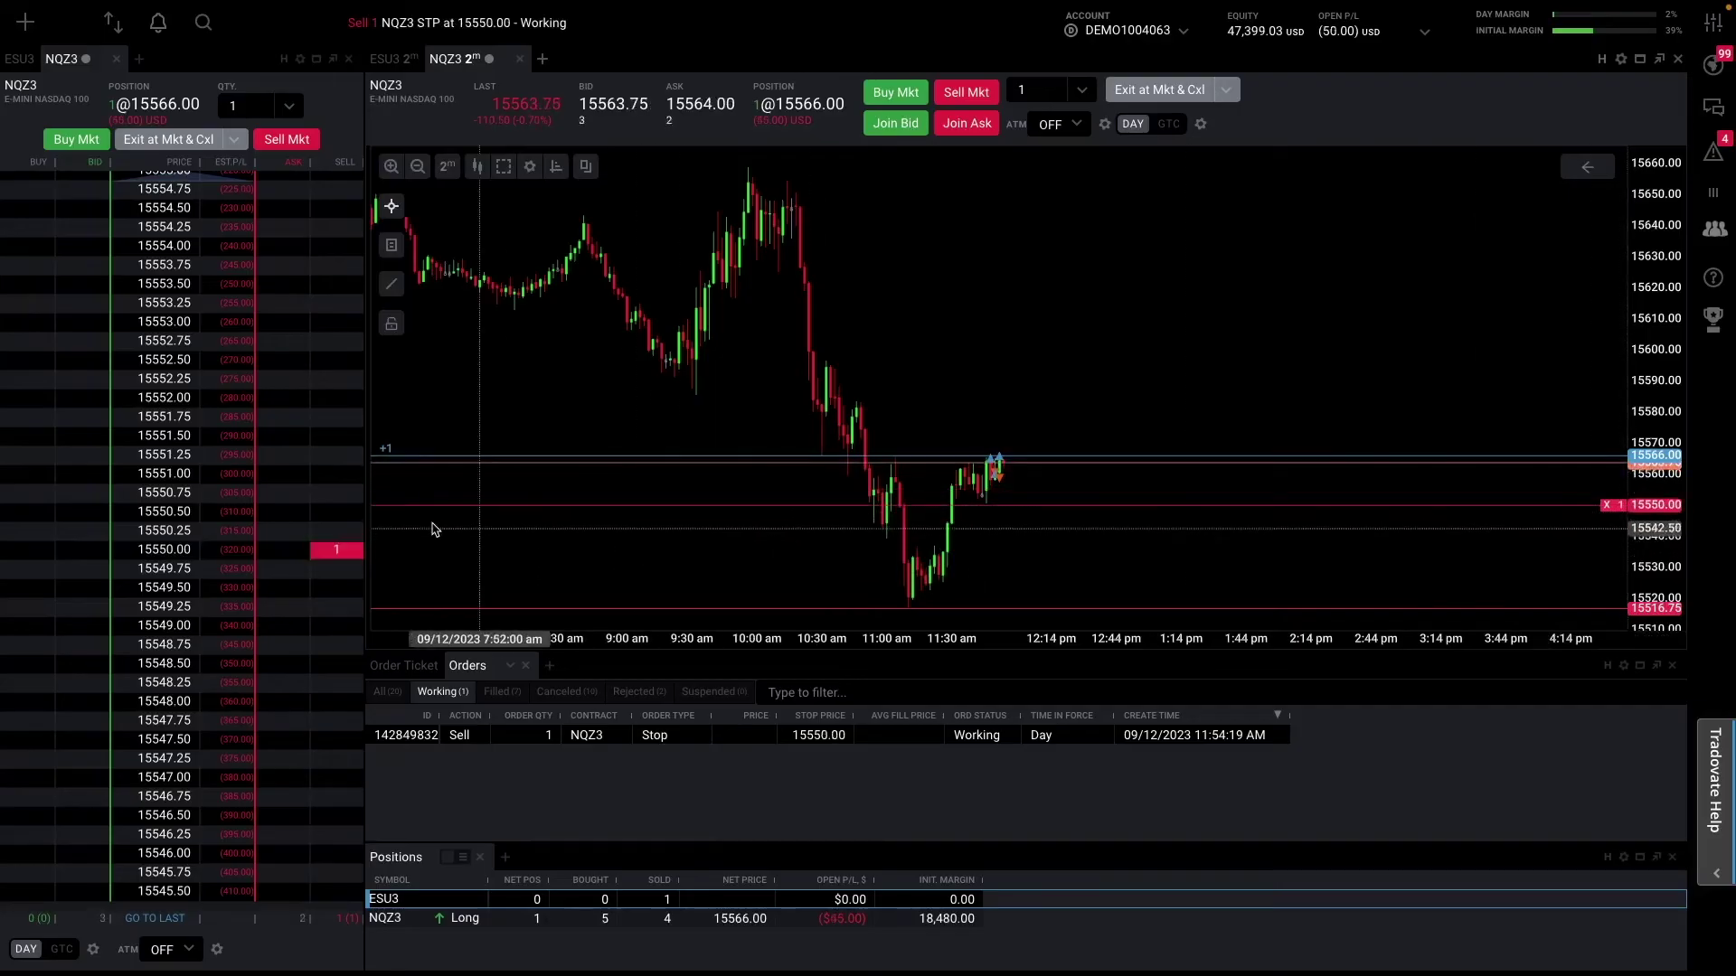
mouse_move(346, 553)
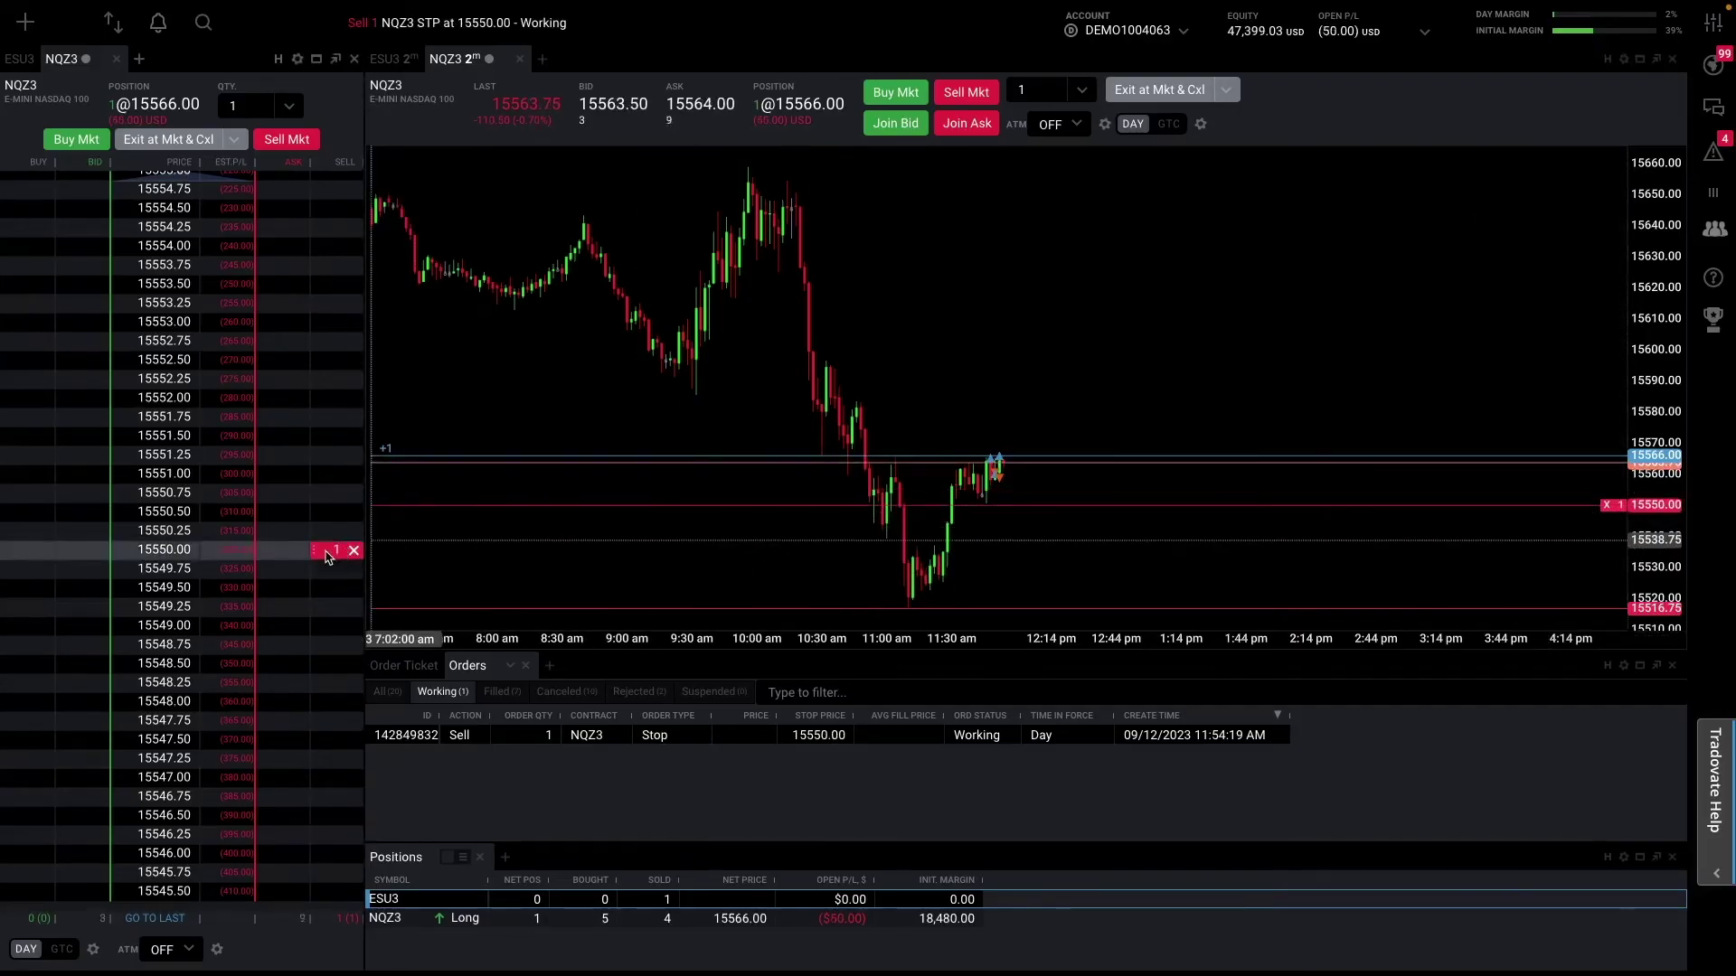
drag(328, 556, 327, 512)
drag(324, 441, 319, 576)
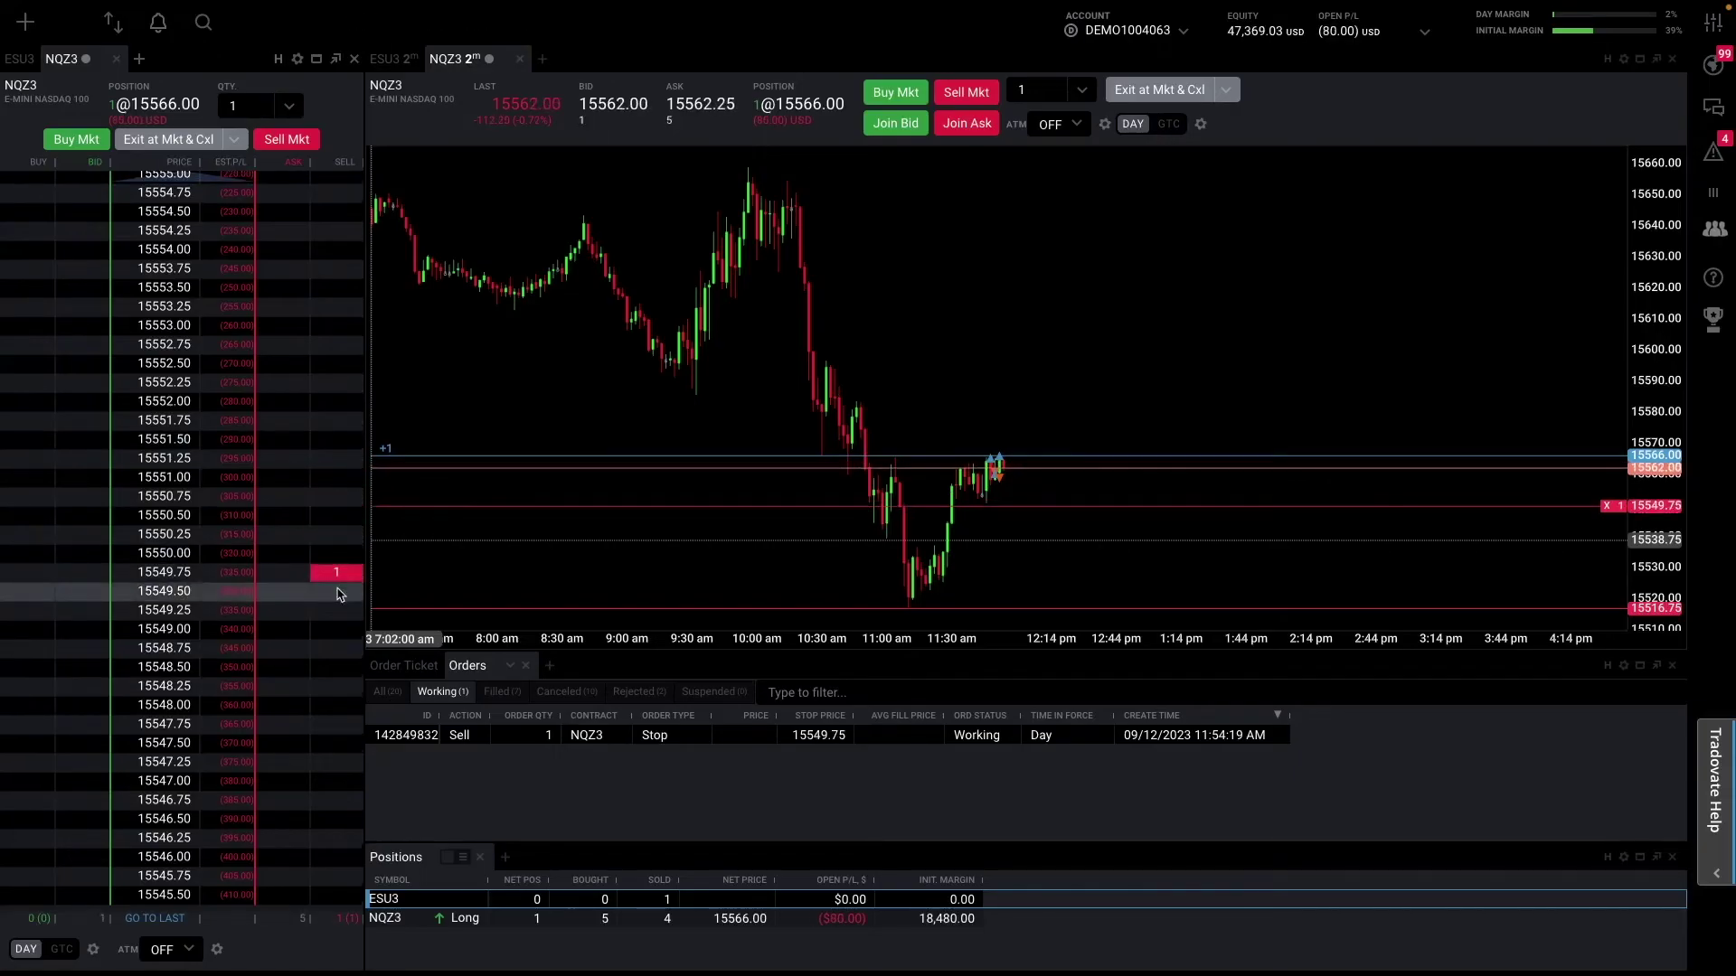
click(318, 577)
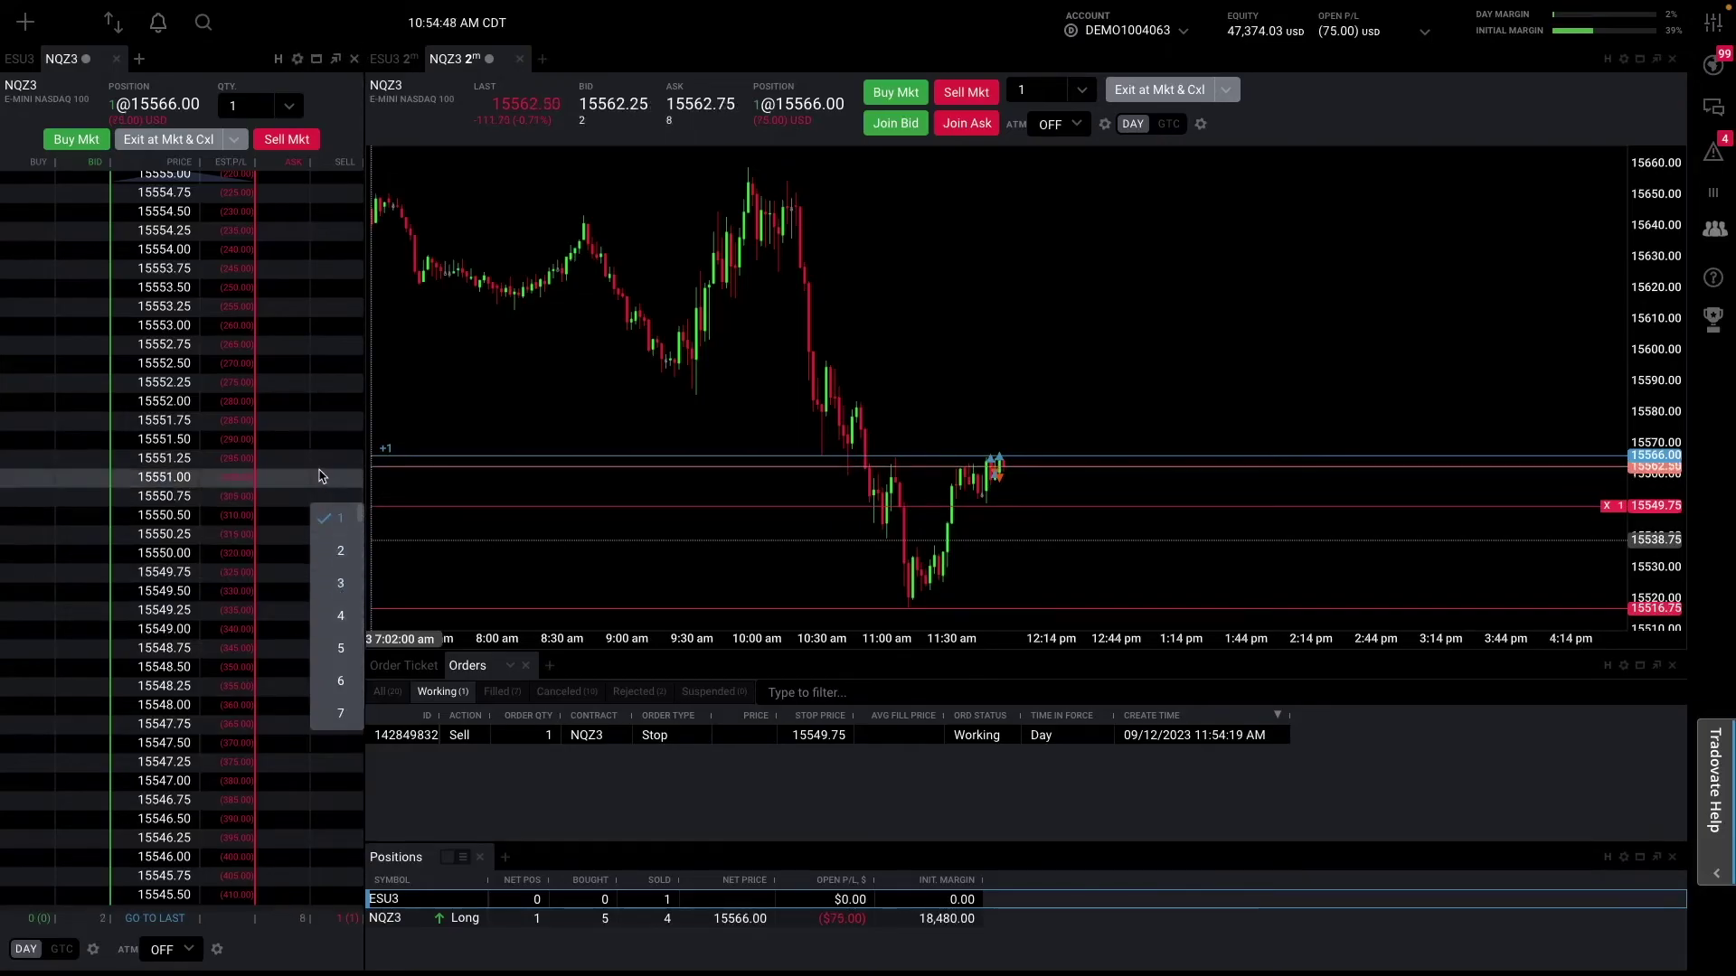
click(553, 840)
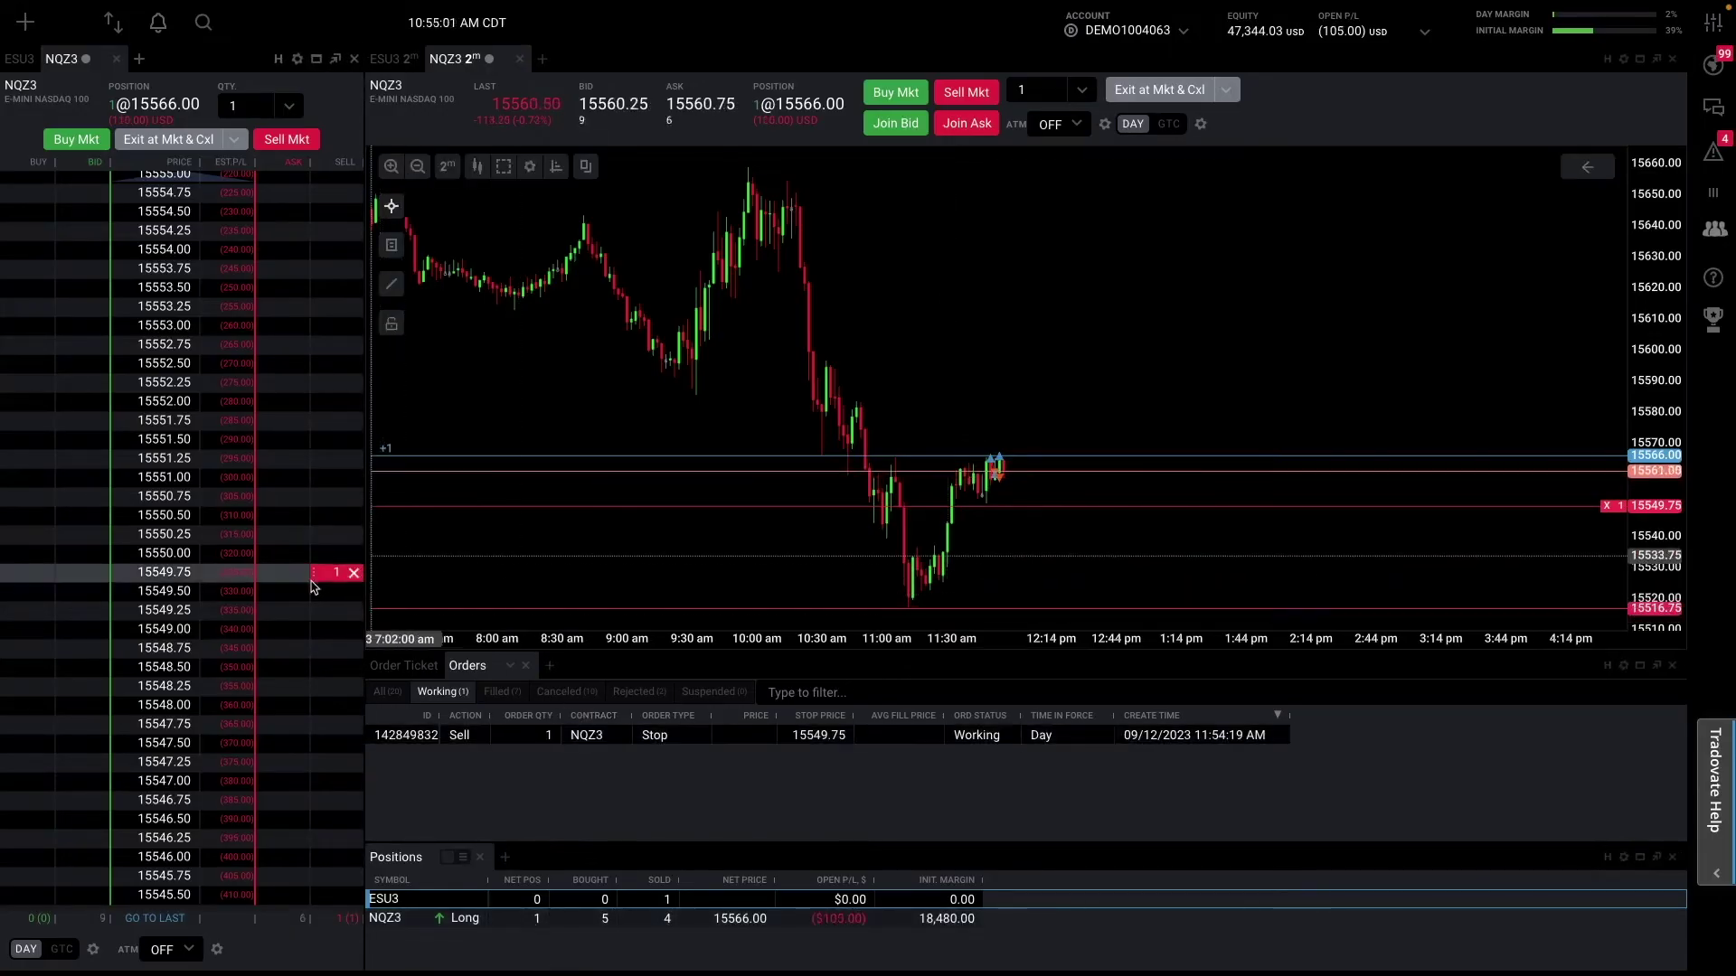
- Place a 1-contract NQZ3 sell limit order at 15581.50 from the chart and cancel it
scroll(325, 557, up, 1)
scroll(324, 555, up, 4)
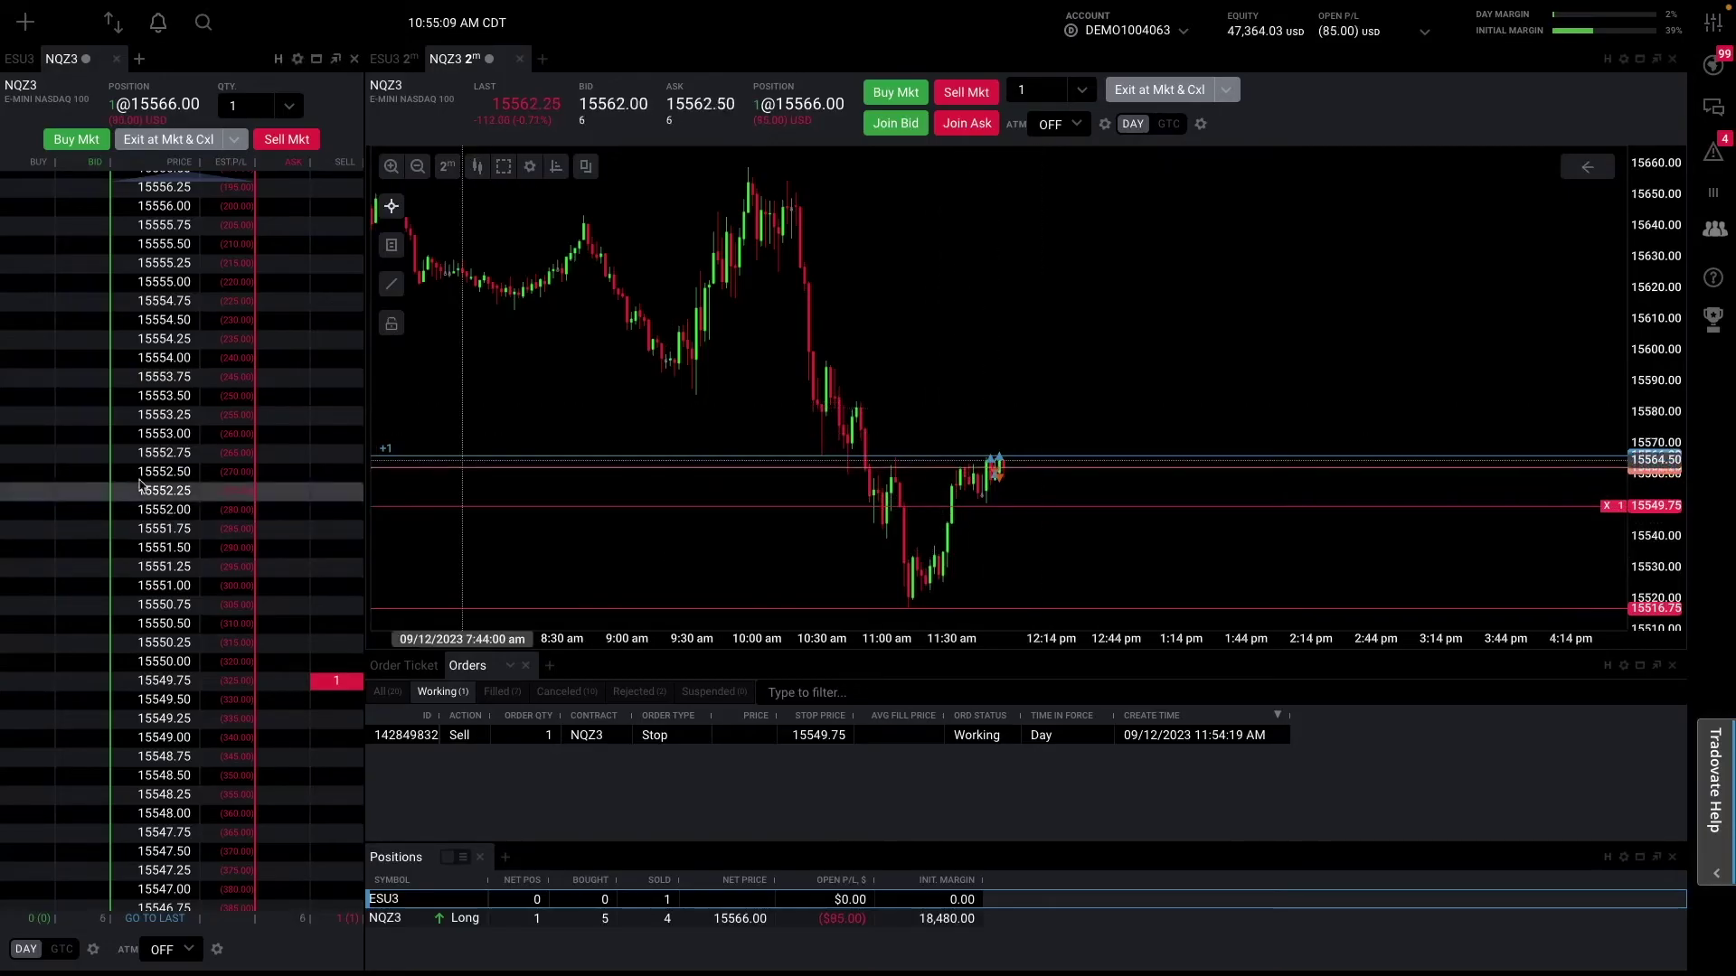
scroll(186, 480, up, 6)
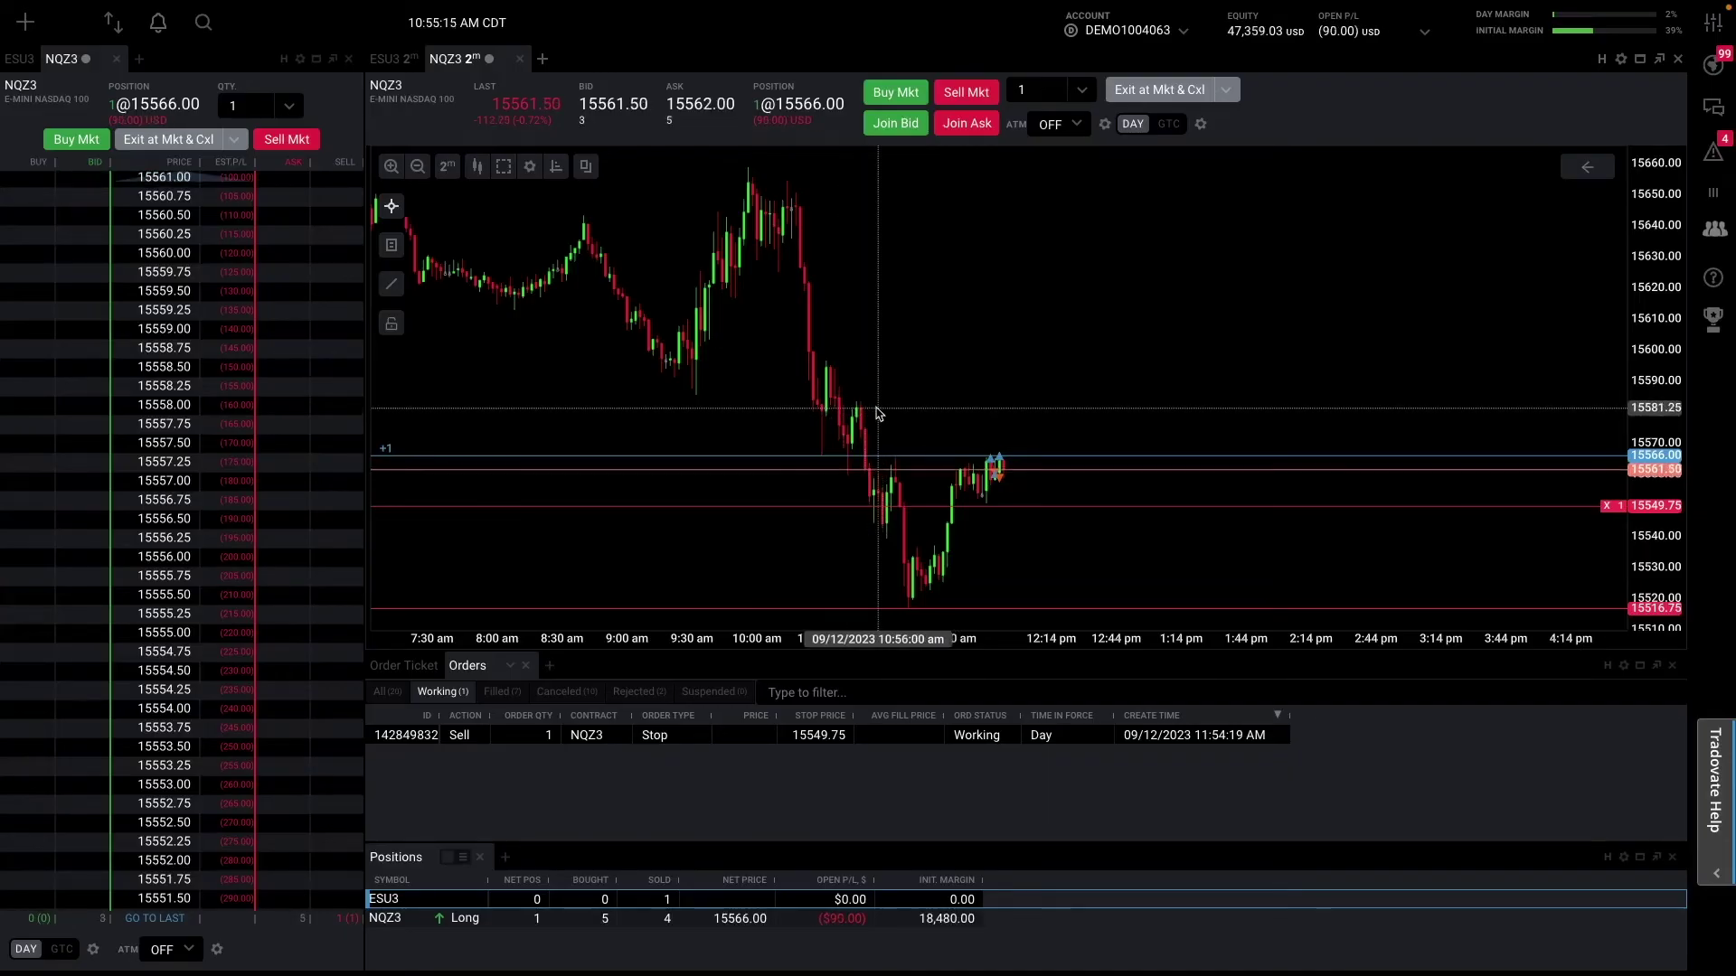
click(876, 413)
click(955, 345)
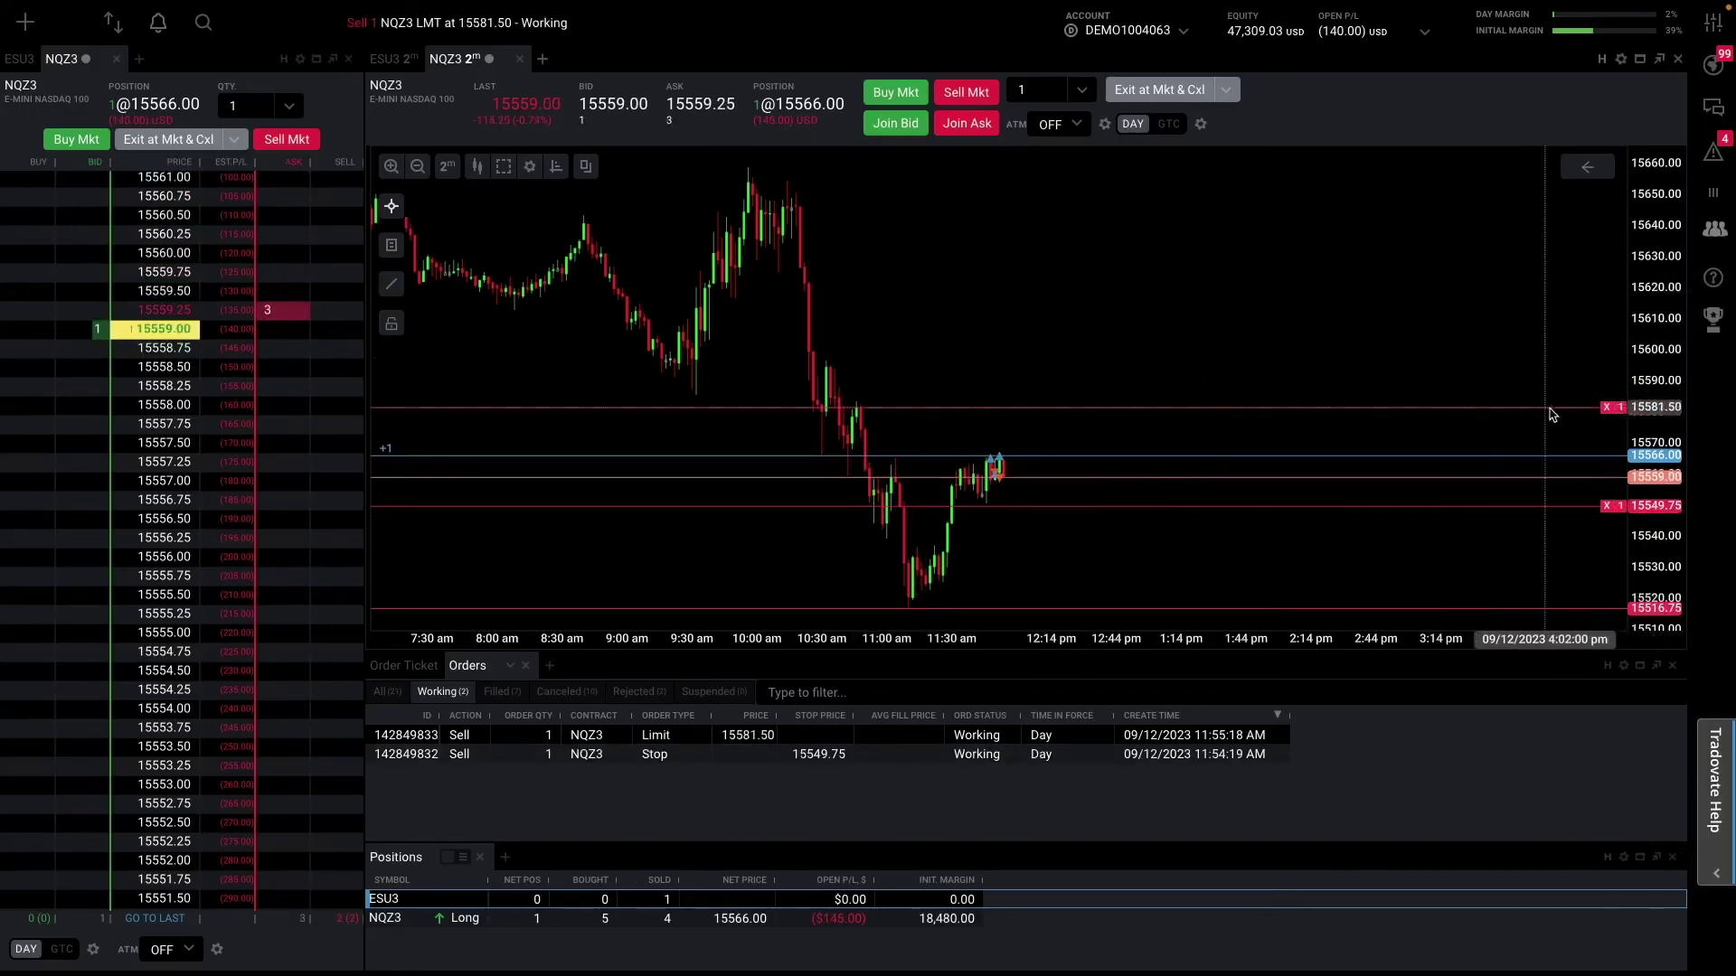
click(1607, 407)
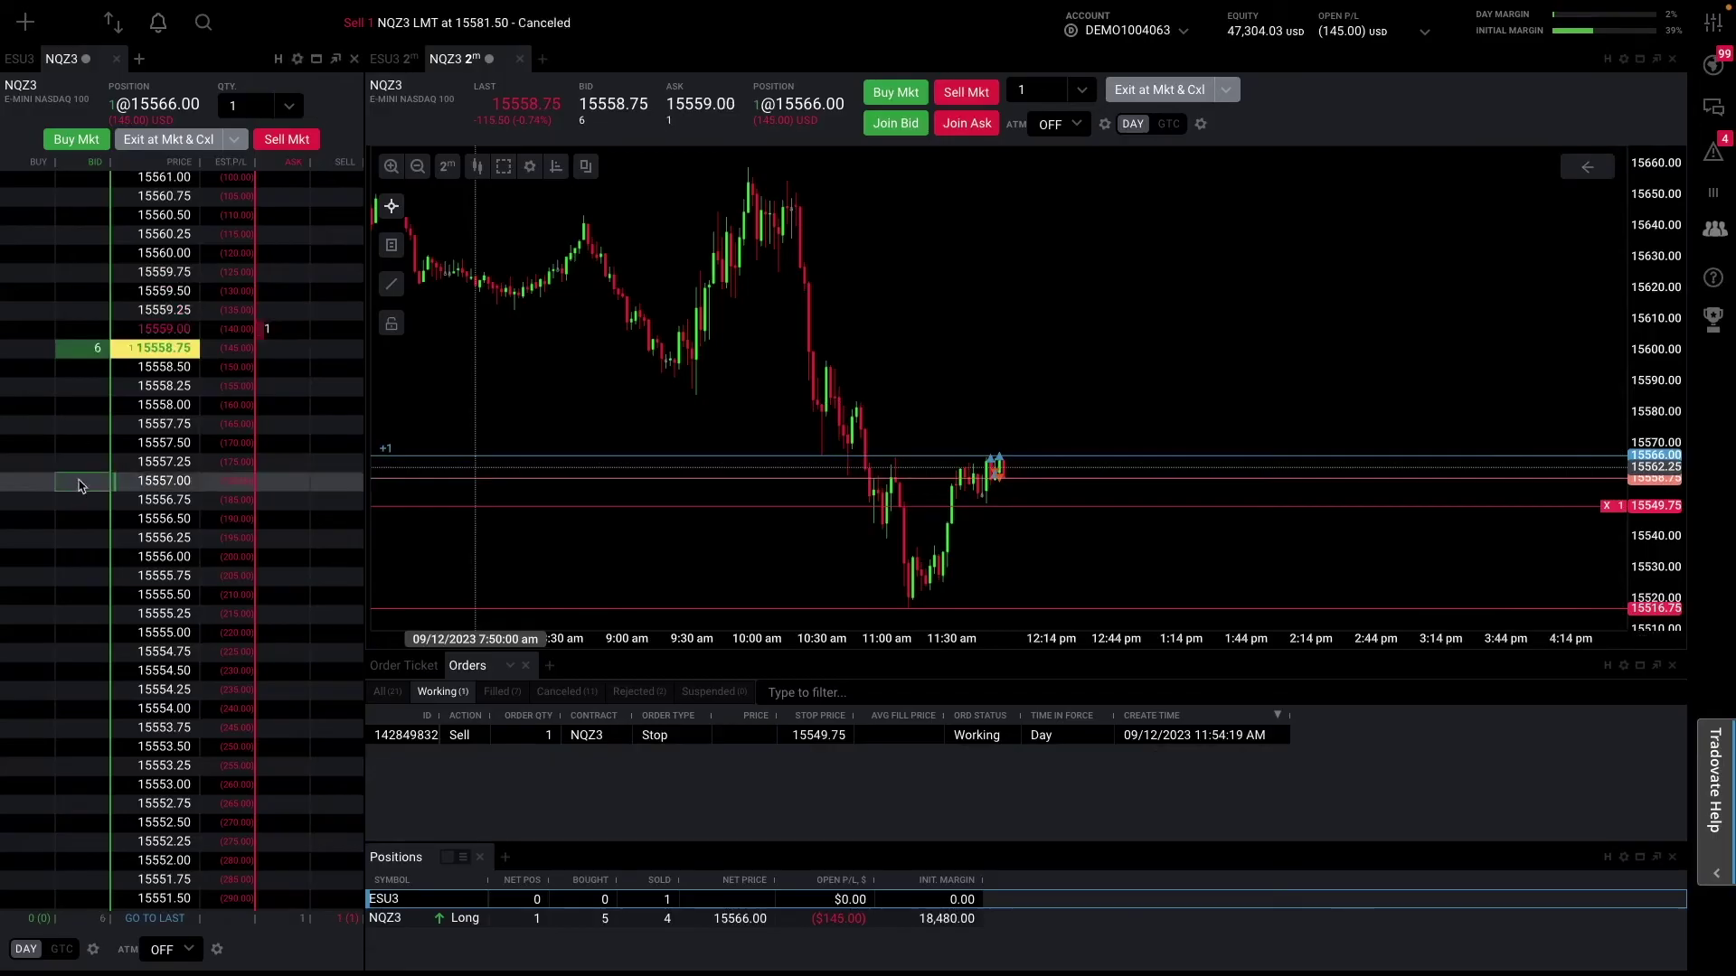
- Place a 1-contract NQZ3 sell limit order at 15580.50 in the DOM
scroll(318, 384, up, 10)
scroll(317, 388, up, 9)
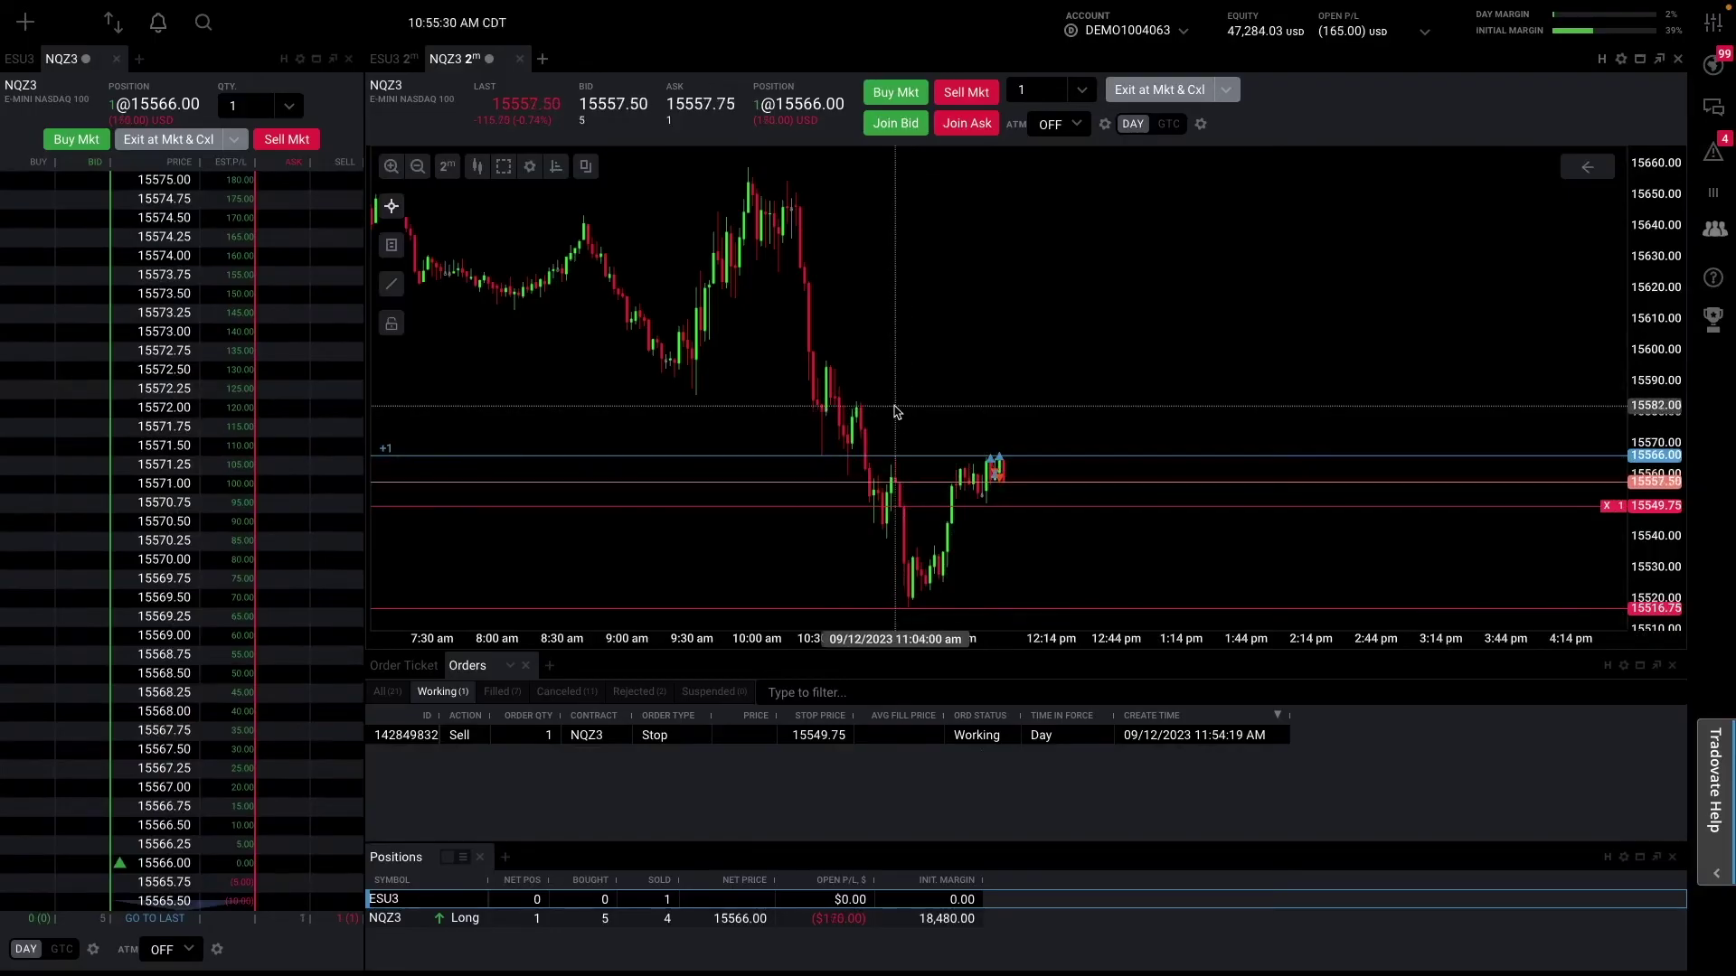
scroll(187, 366, up, 3)
scroll(187, 365, up, 2)
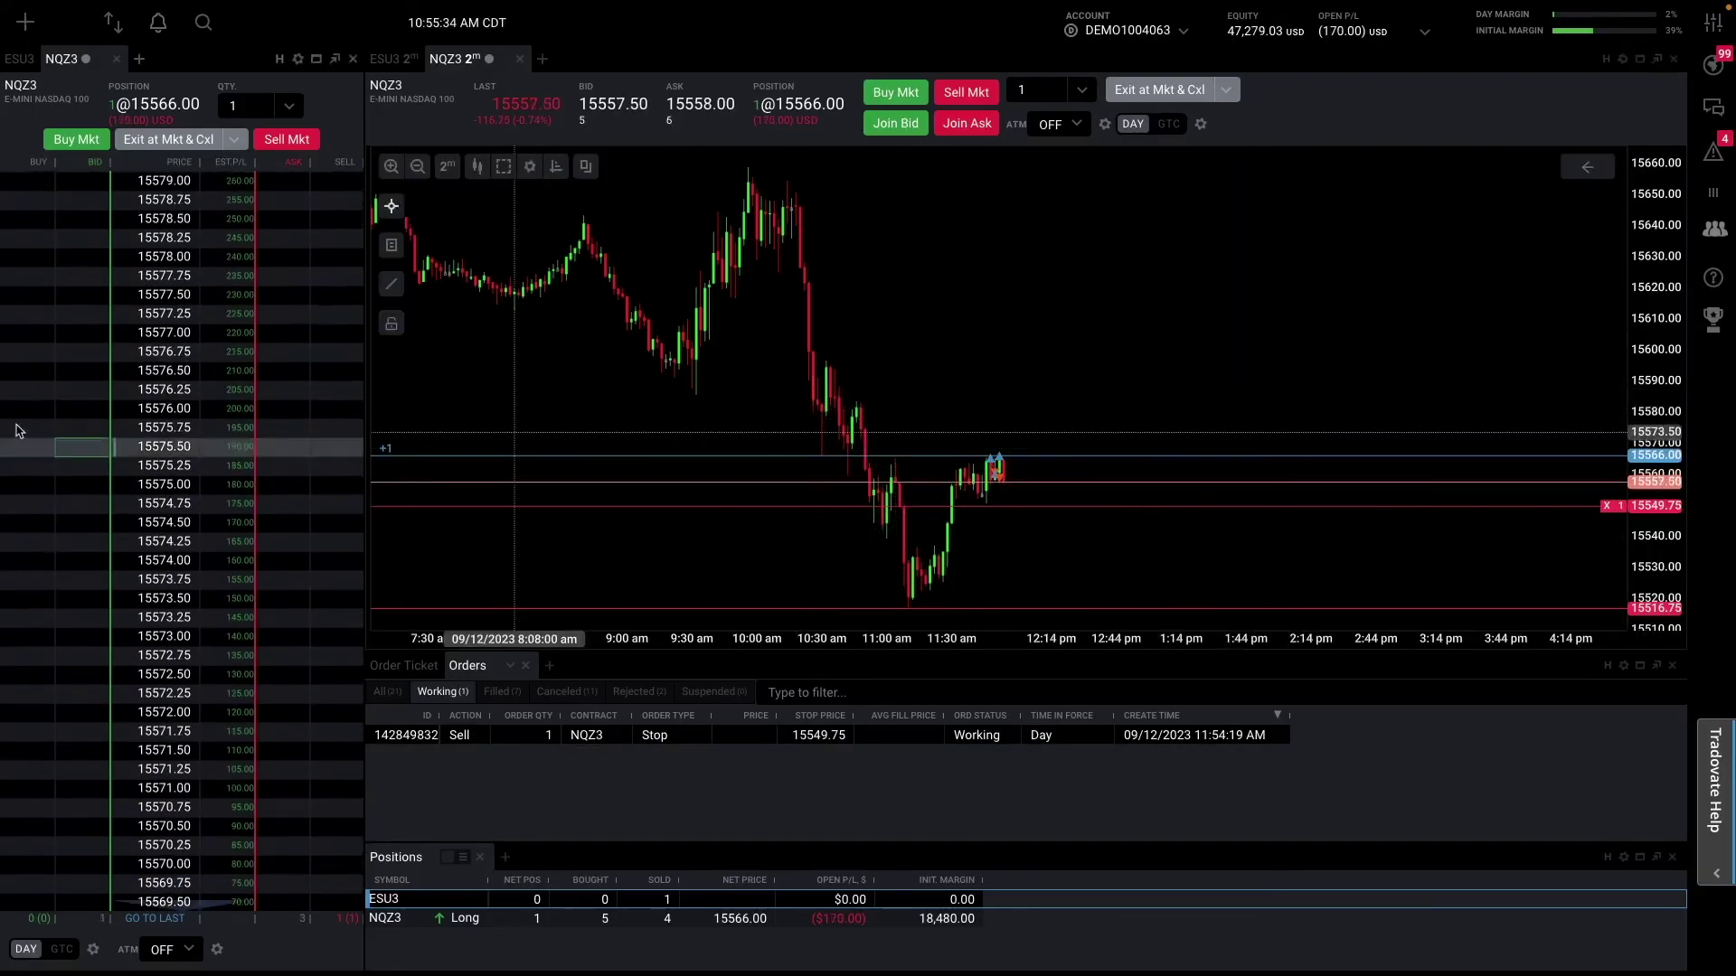
scroll(215, 488, up, 7)
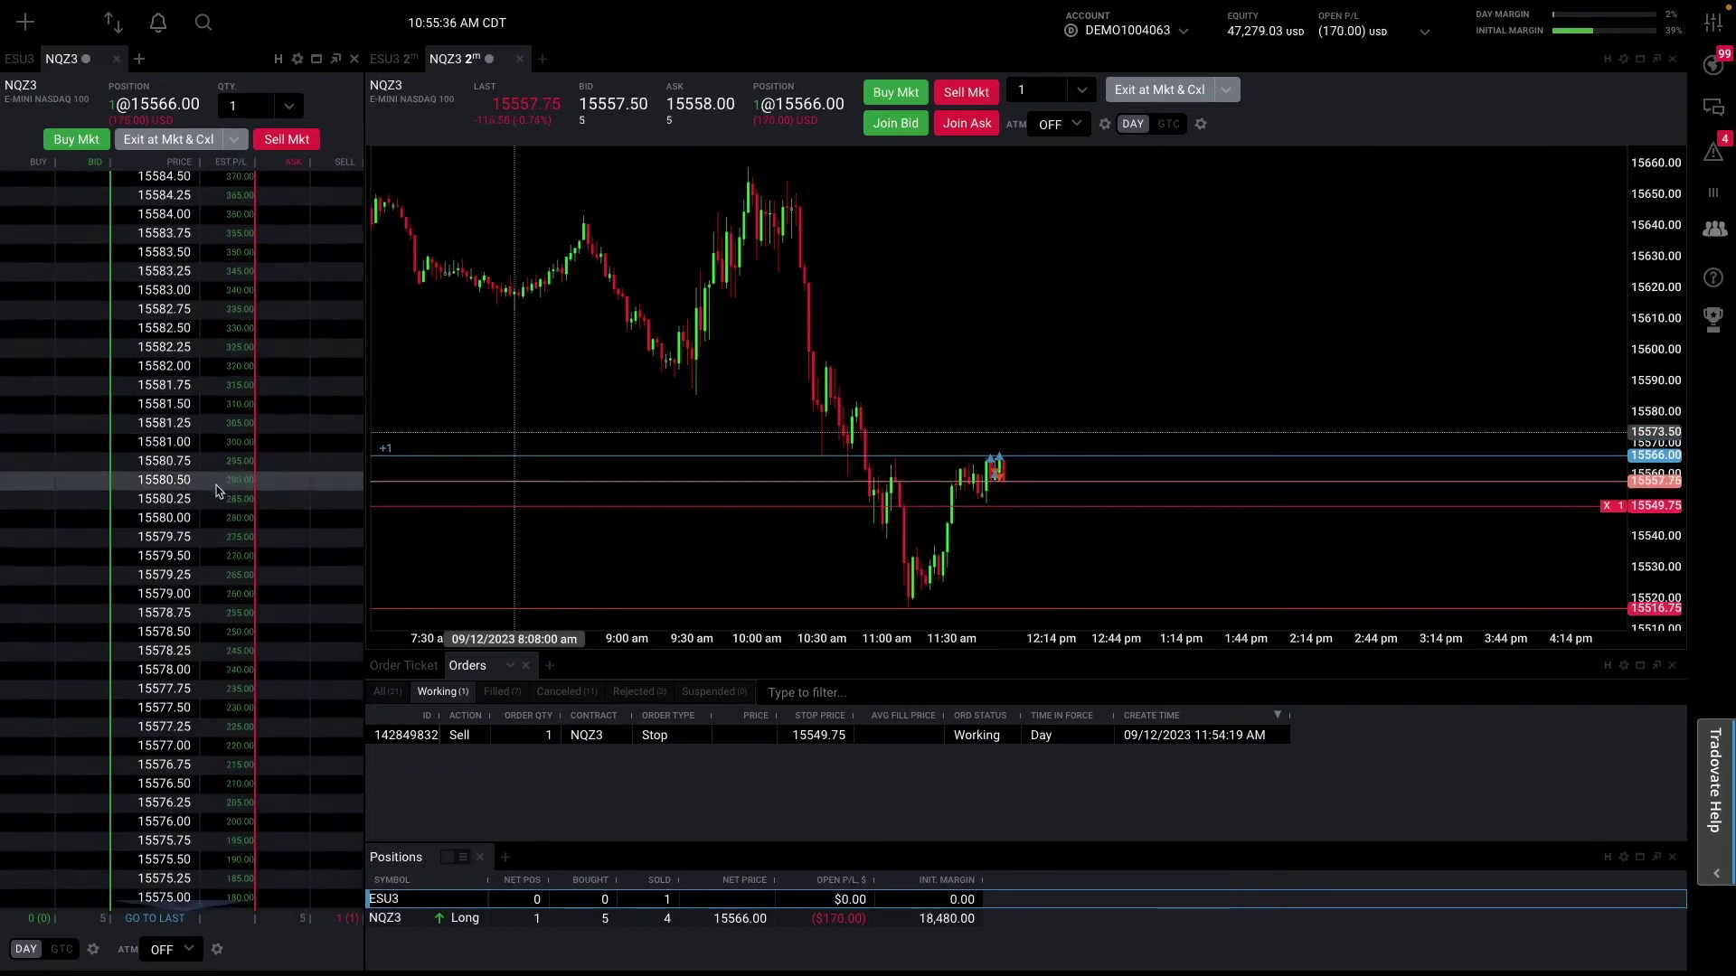
click(285, 486)
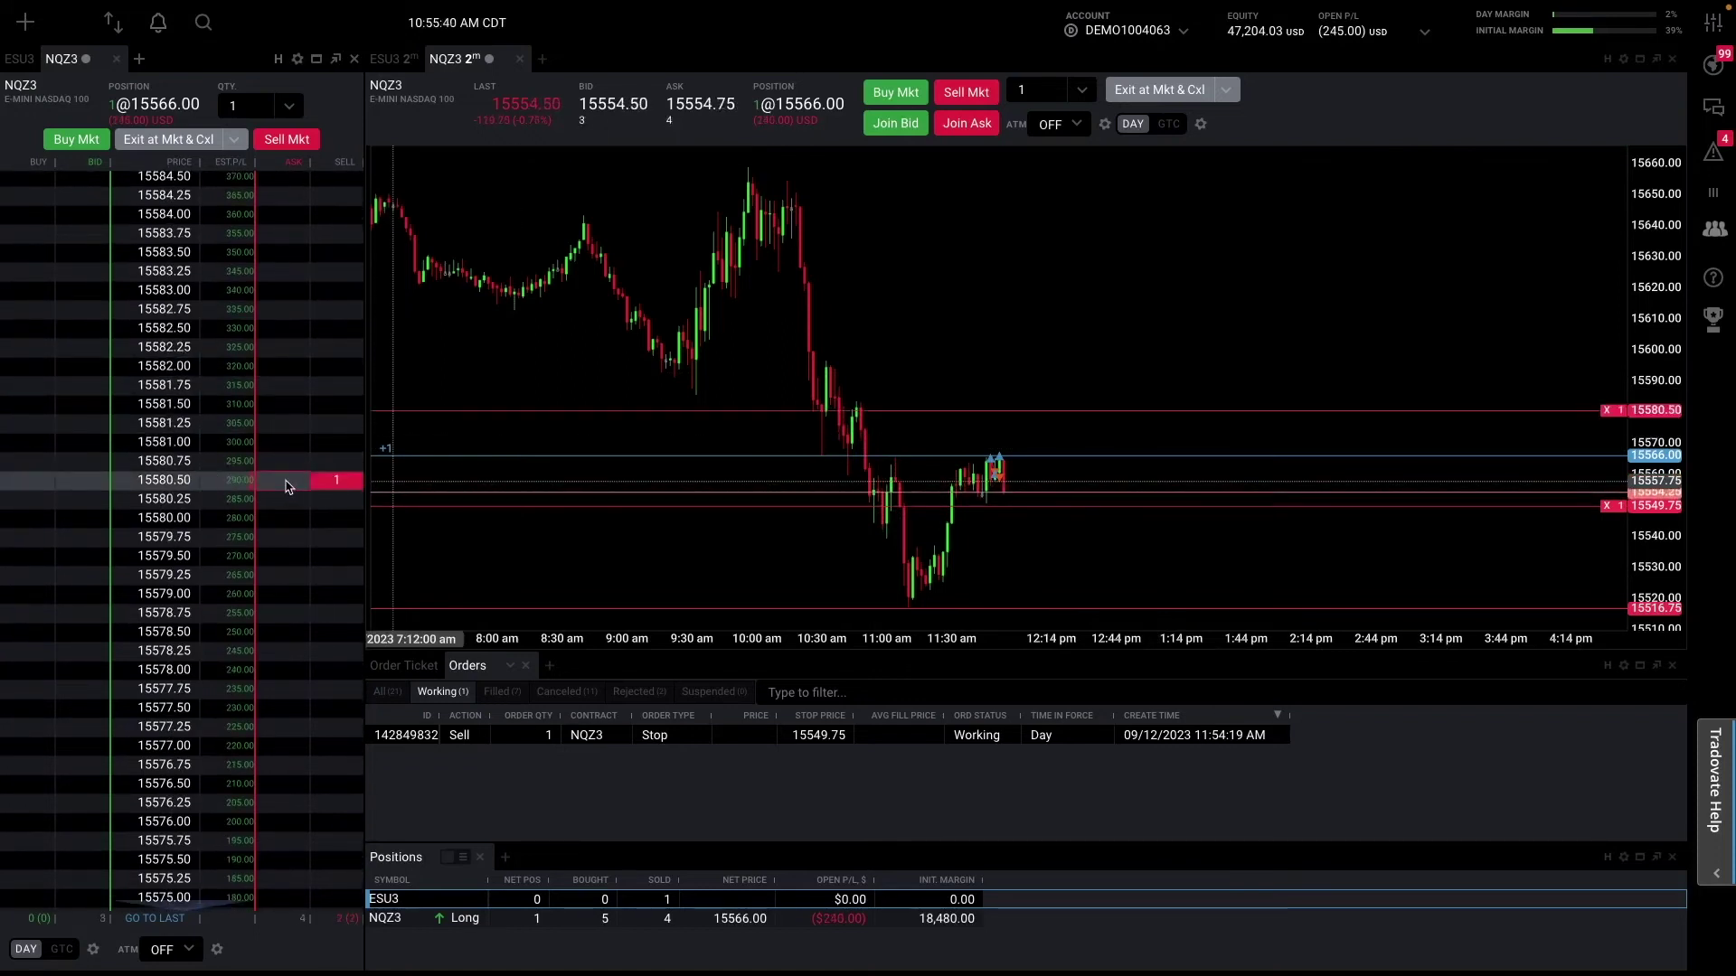
- Cancel all working NQZ3 orders with the Cancel All action on the chart
scroll(299, 506, down, 1)
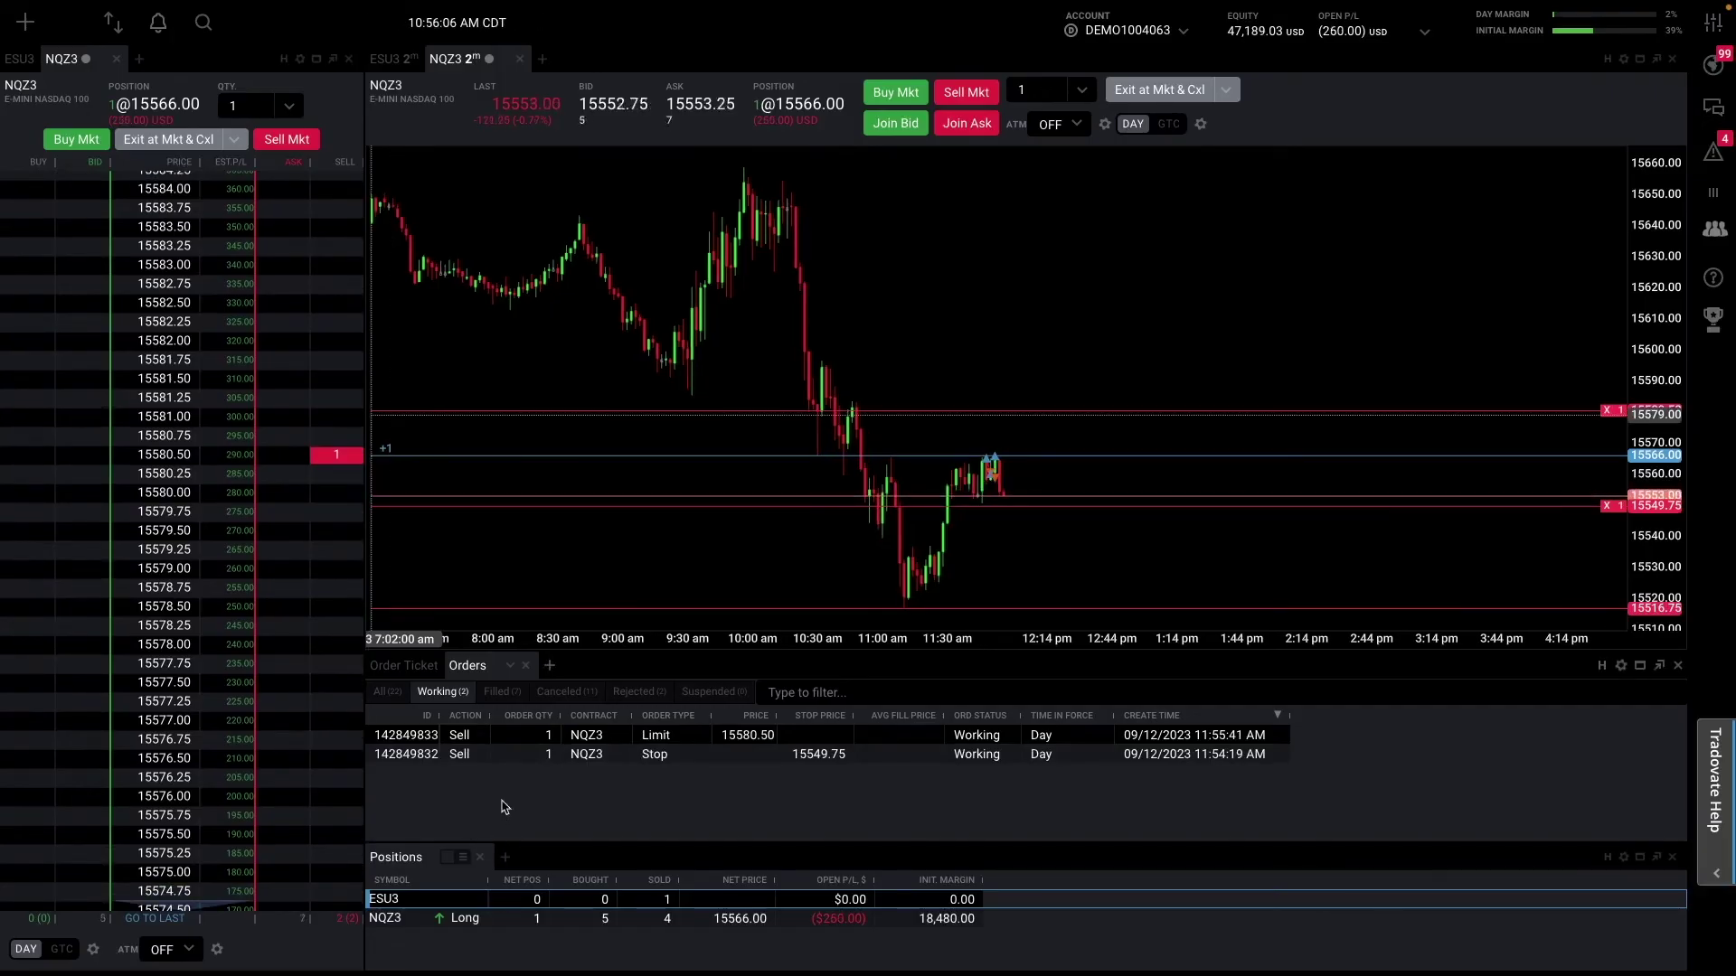
scroll(271, 668, down, 1)
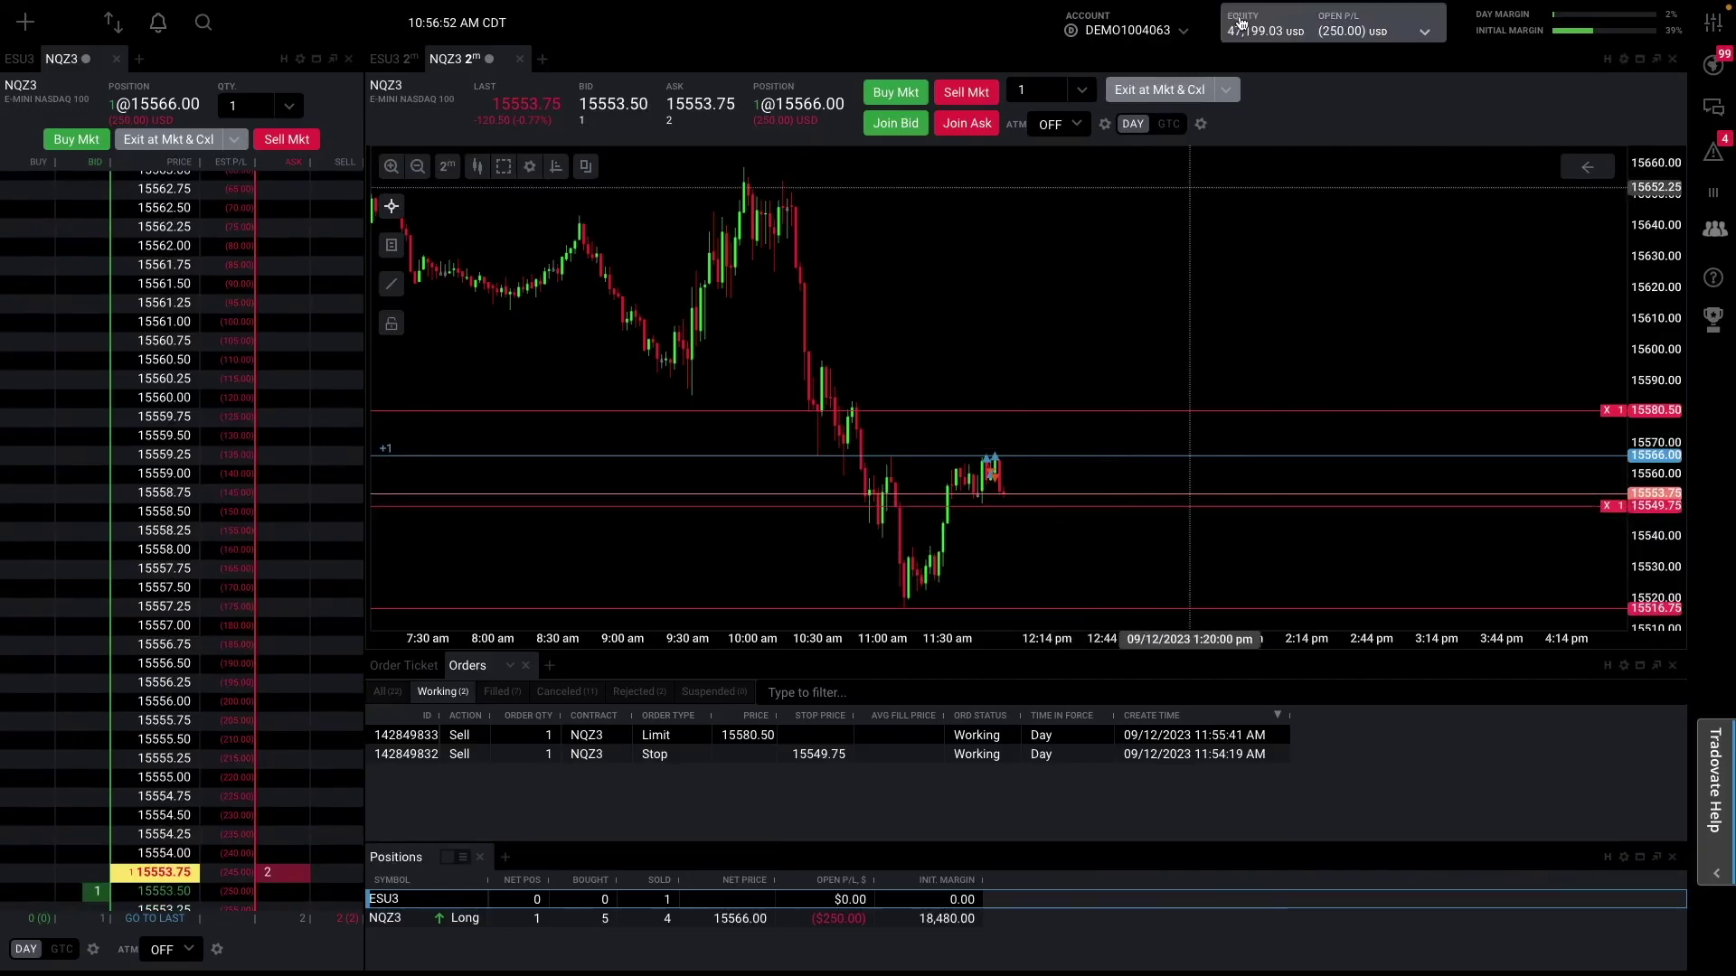
click(1227, 93)
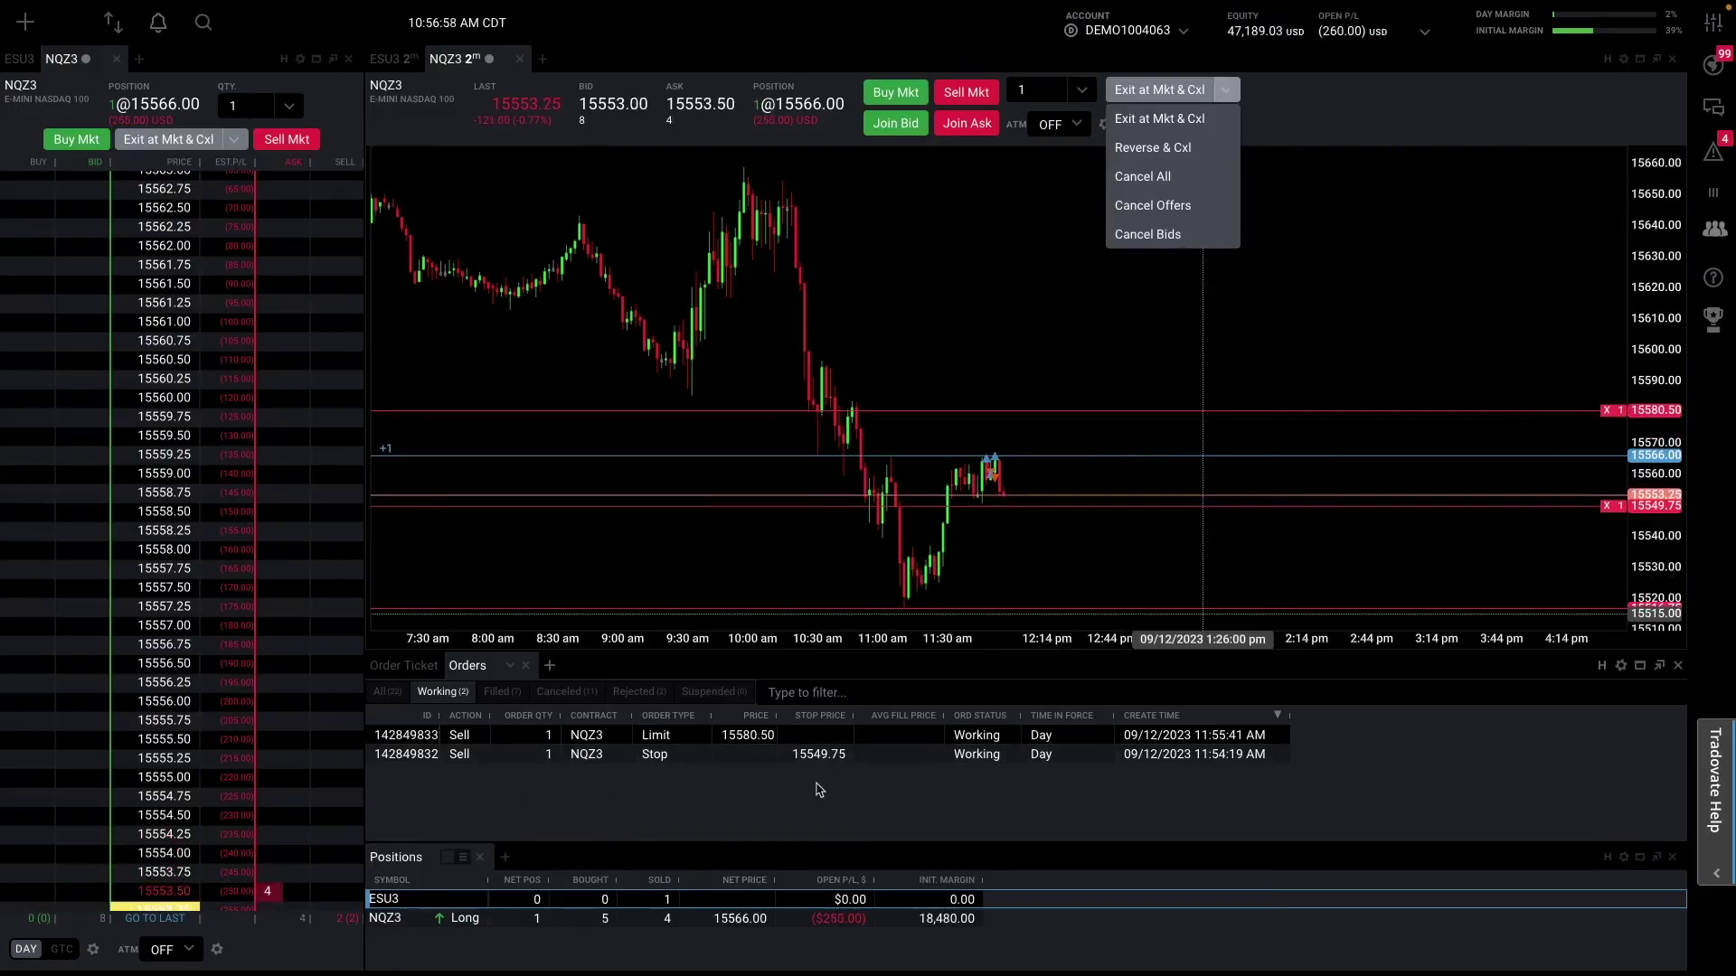
drag(1395, 410, 1459, 411)
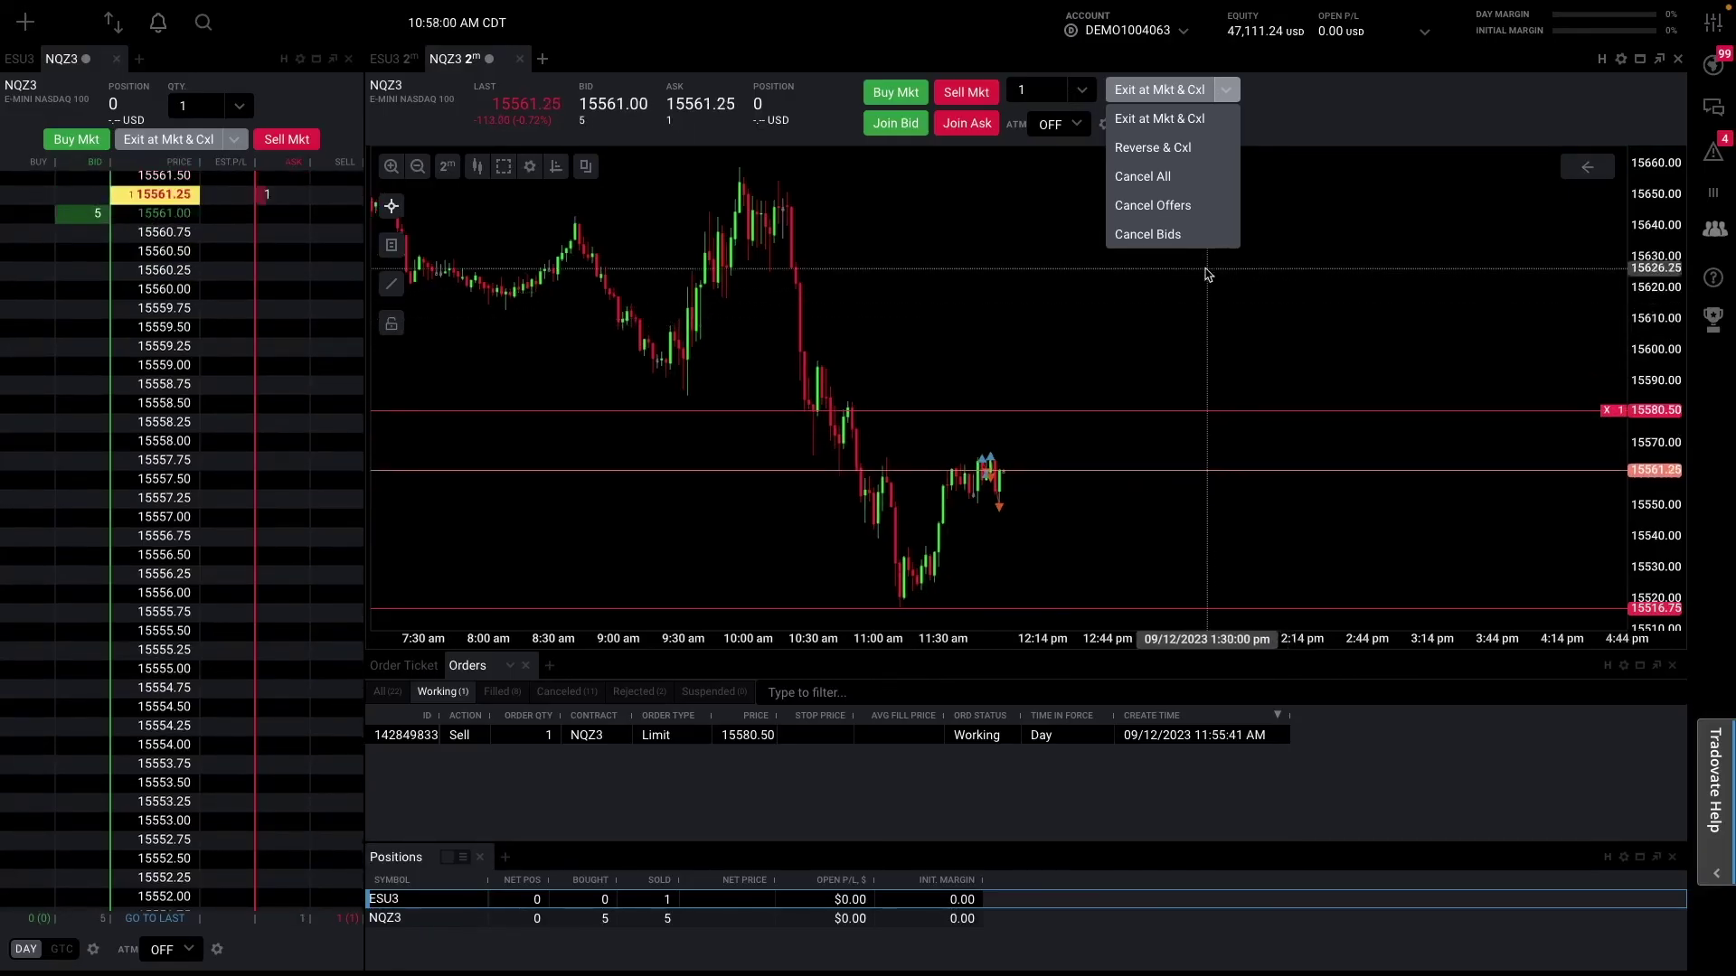
click(1180, 176)
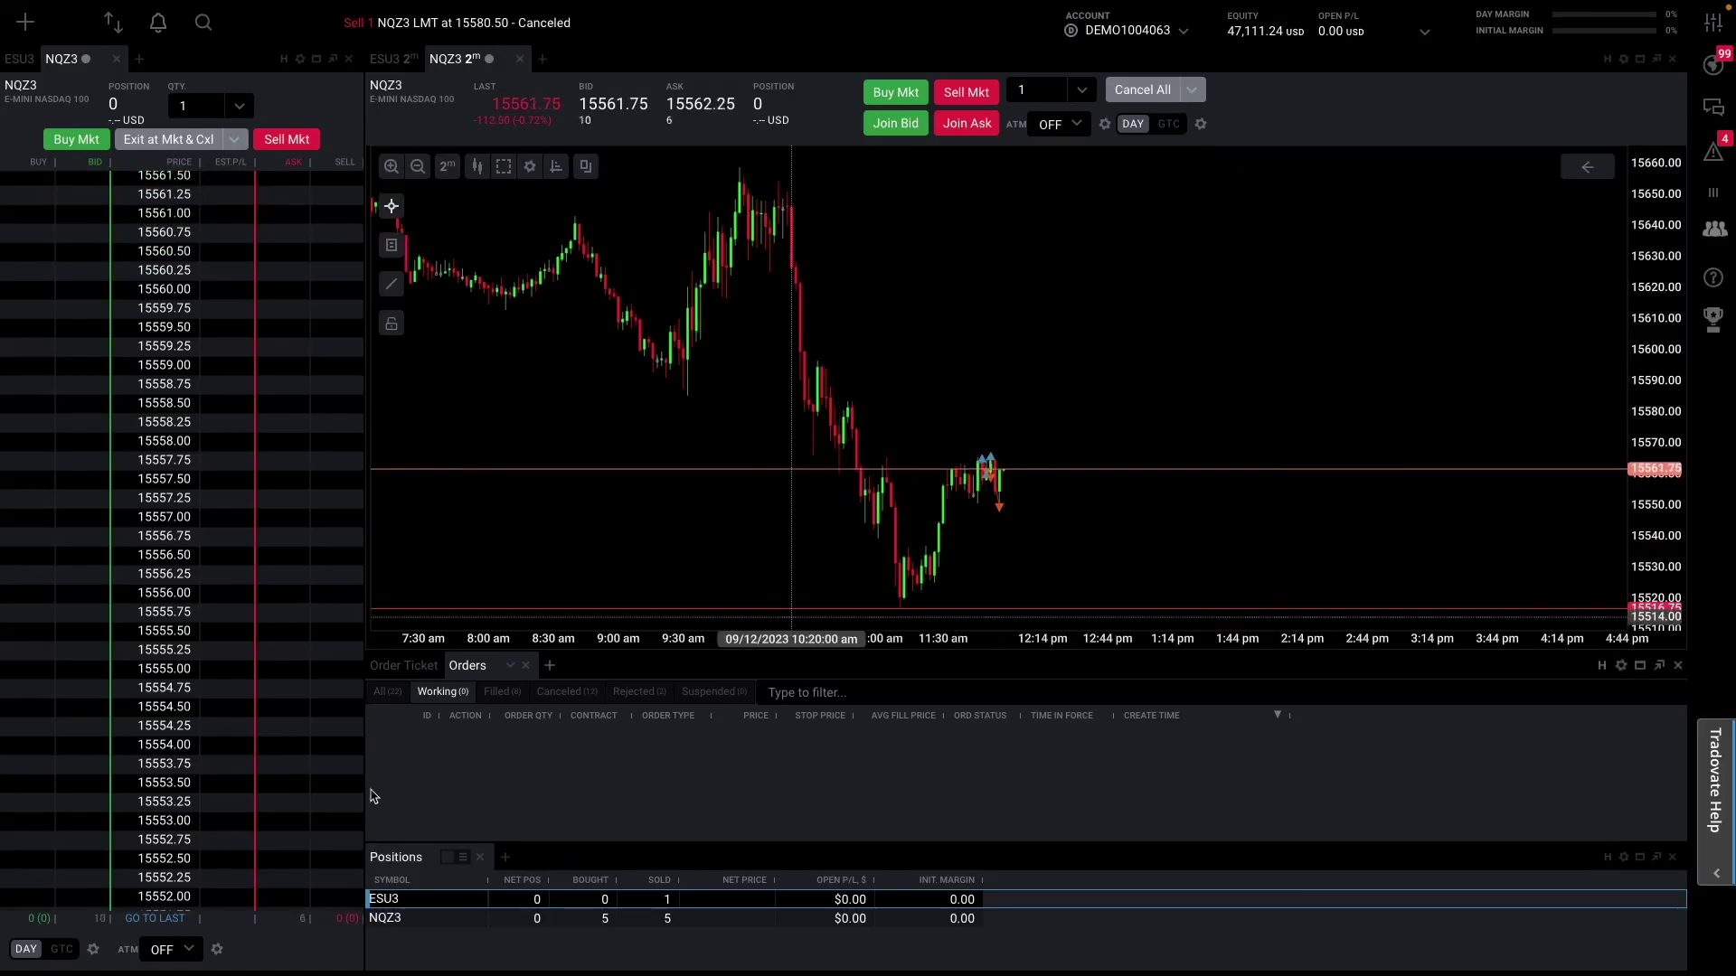